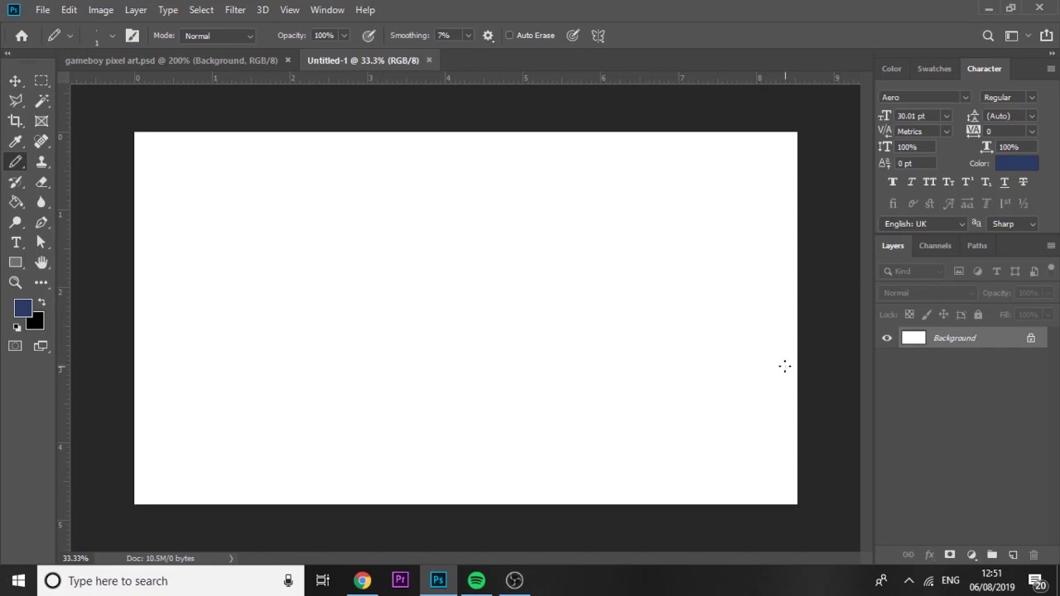
Set the foreground color to very dark navy 000314 and fill the white background with it.
{"action": "left_click", "coordinate": [44, 303]}
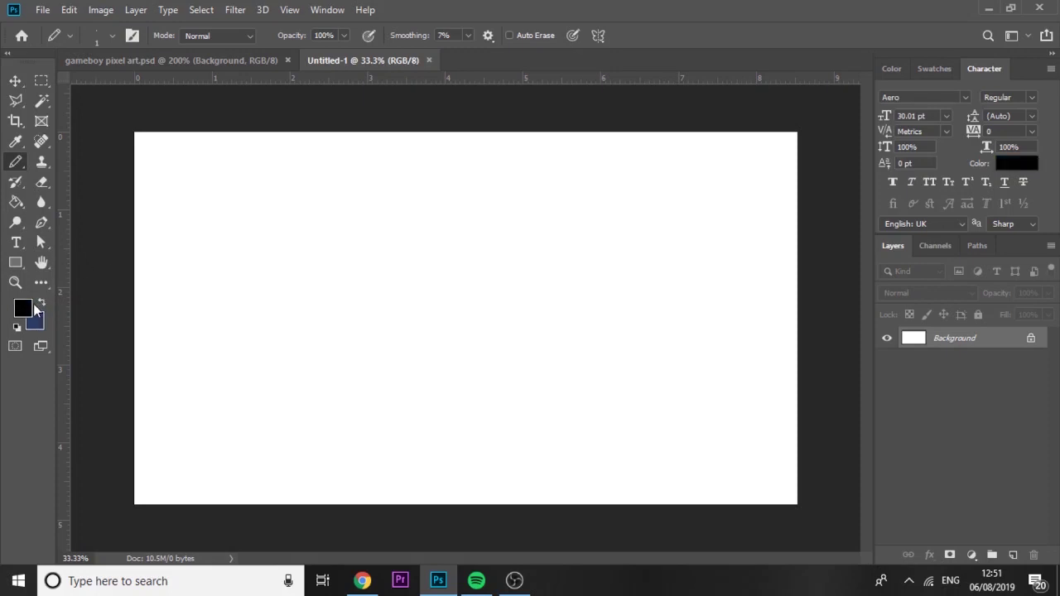
{"action": "left_click", "coordinate": [22, 308]}
{"action": "left_click", "coordinate": [849, 366]}
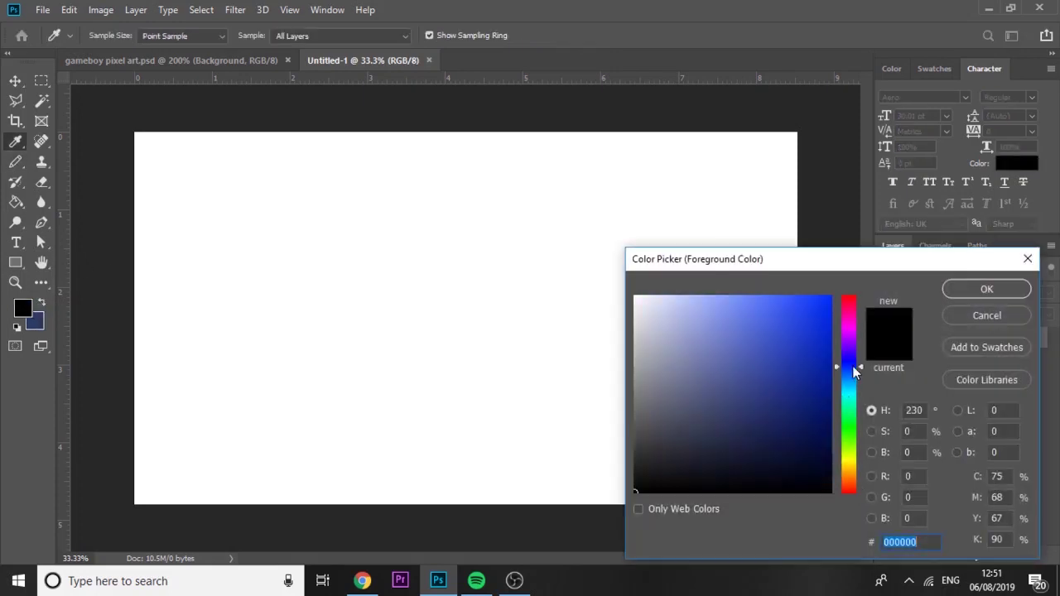
{"action": "left_click_drag", "start_coordinate": [830, 465], "coordinate": [831, 480]}
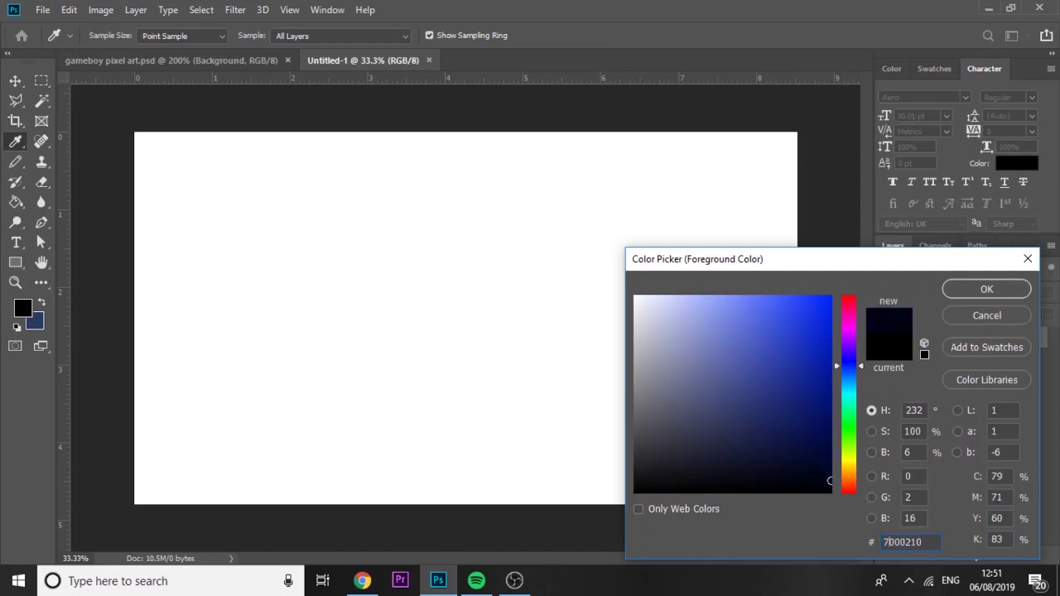
{"action": "key", "text": "ctrl+a"}
{"action": "key", "text": "ctrl+v"}
{"action": "key", "text": "Return"}
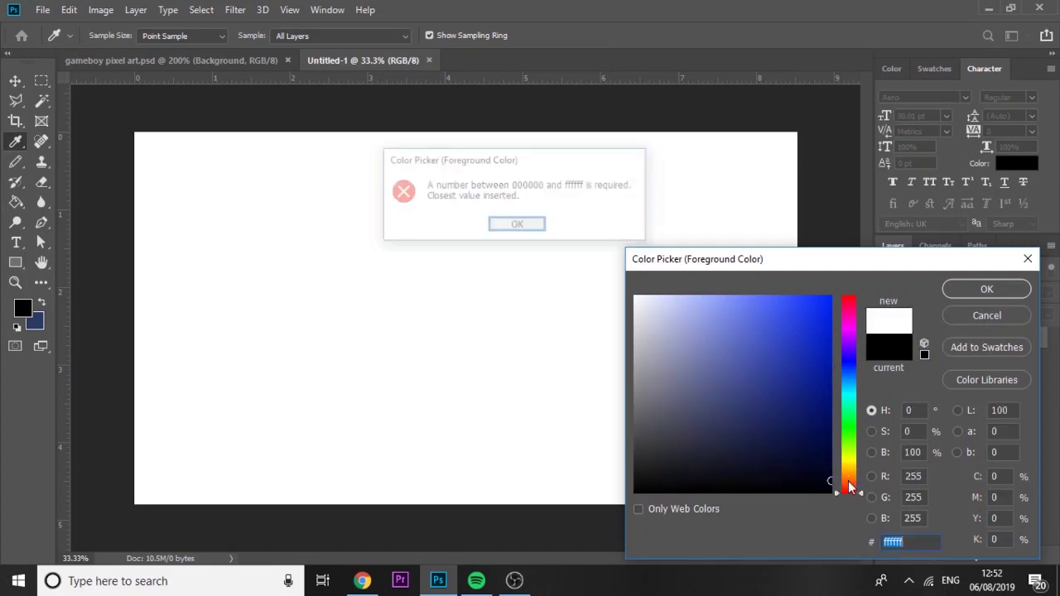
{"action": "left_click", "coordinate": [854, 365]}
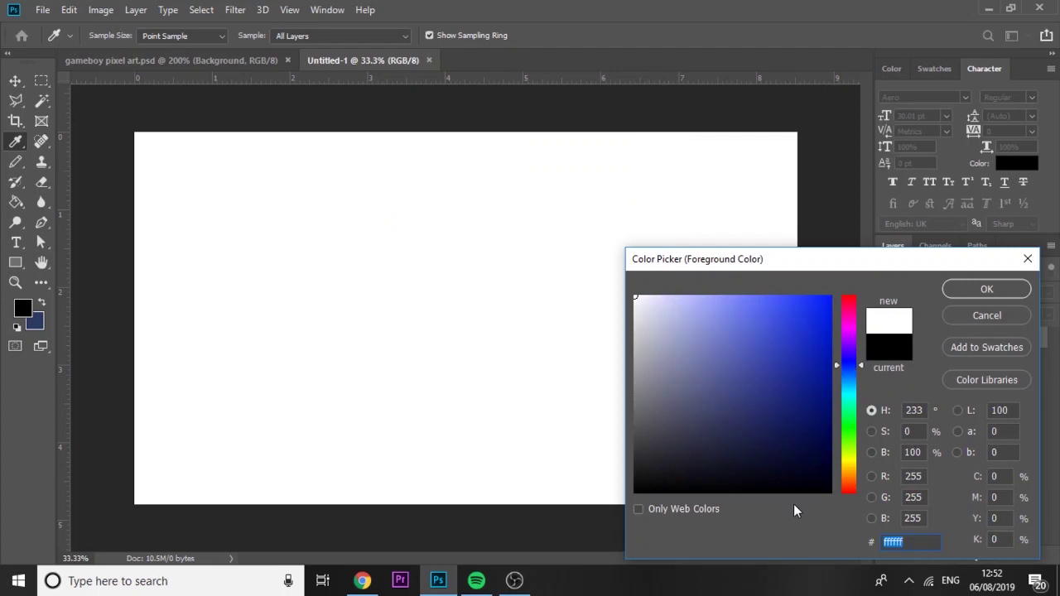
{"action": "left_click_drag", "start_coordinate": [824, 477], "coordinate": [830, 477]}
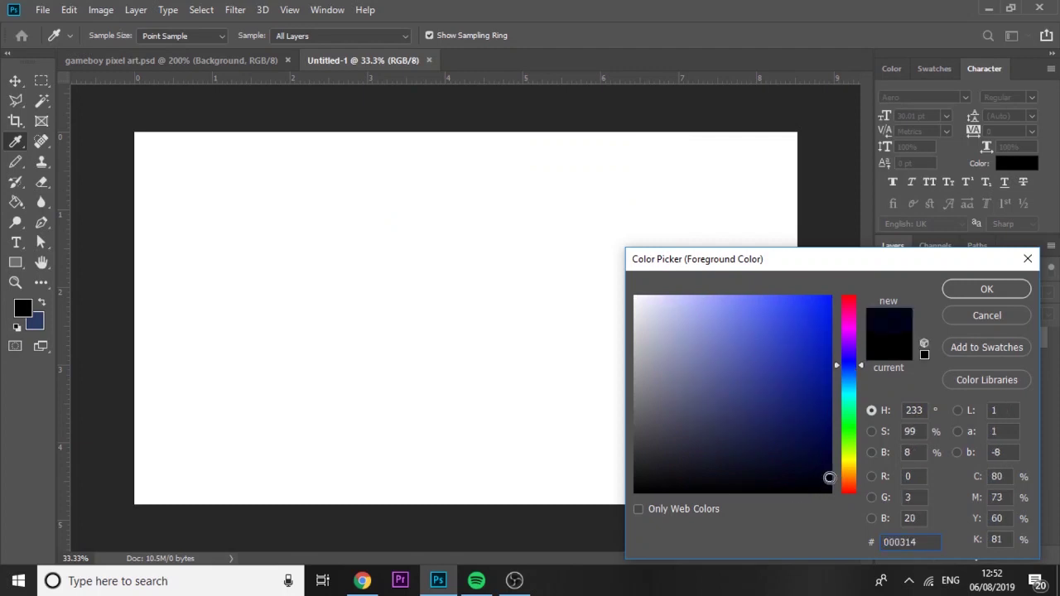
{"action": "key", "text": "Return"}
{"action": "key", "text": "alt+BackSpace"}
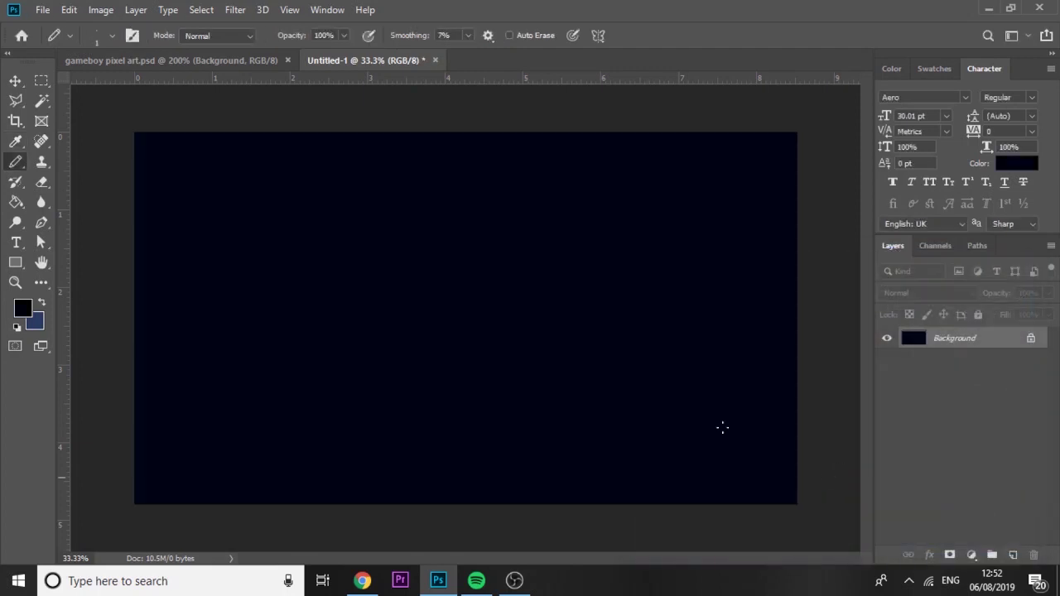
Resize the image to 256 x 144 pixels with Nearest Neighbor (hard edges) resampling.
{"action": "left_click", "coordinate": [101, 10]}
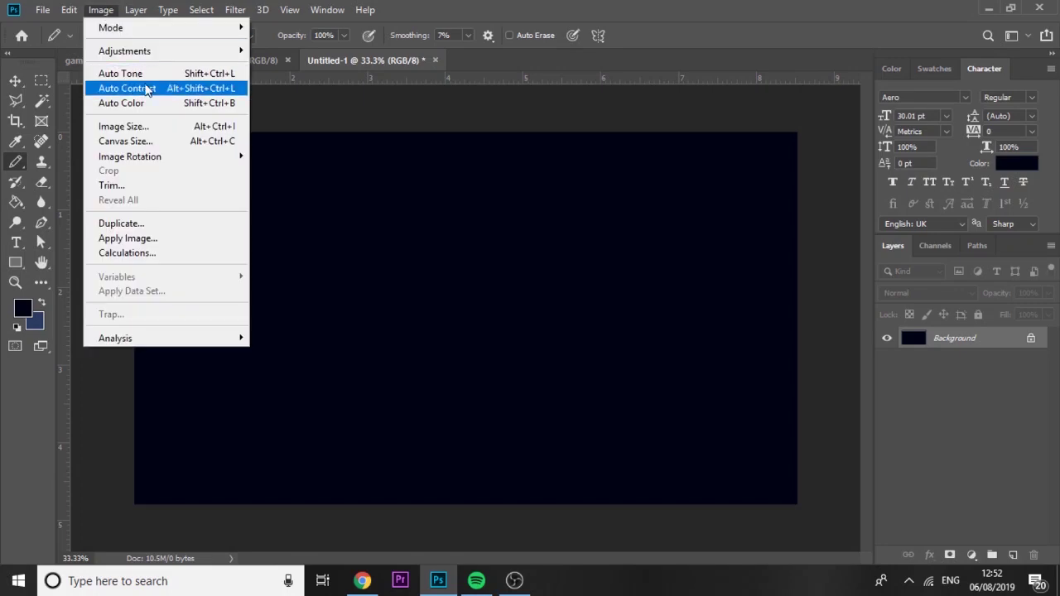
{"action": "left_click", "coordinate": [138, 126]}
{"action": "left_click", "coordinate": [825, 138]}
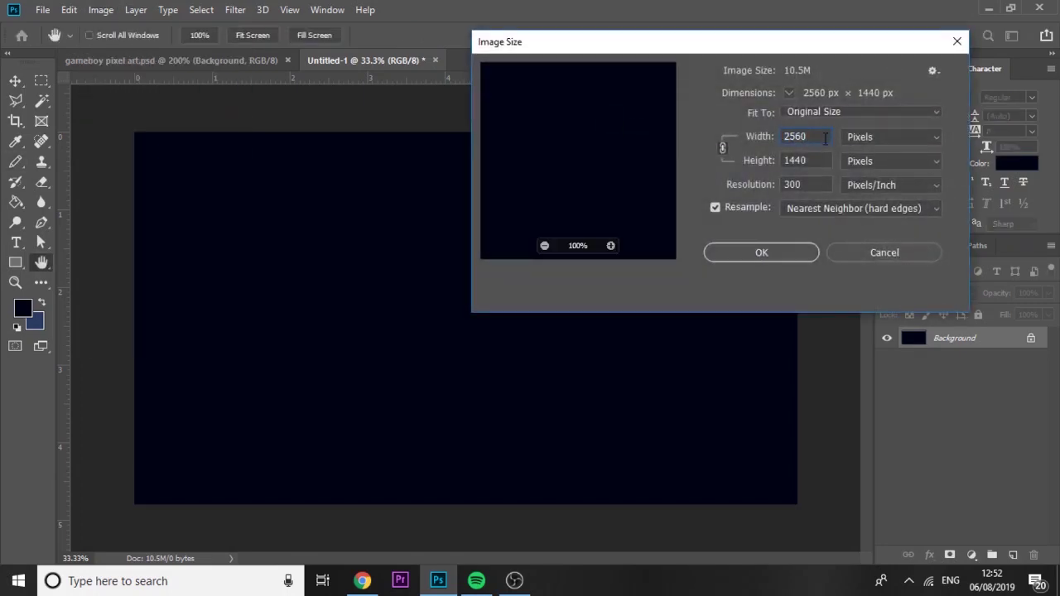
{"action": "key", "text": "BackSpace"}
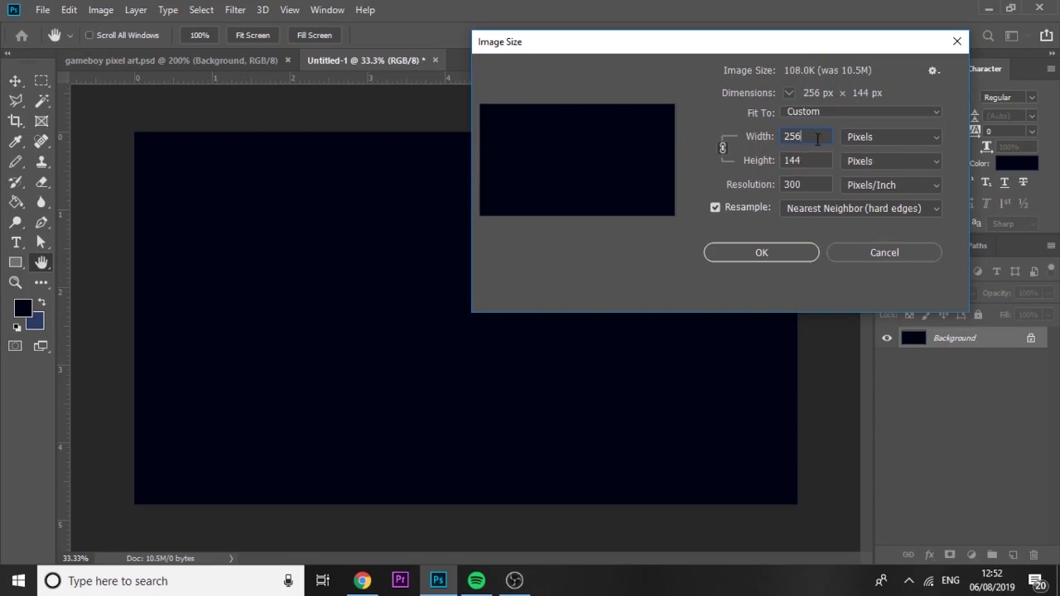
{"action": "type", "text": "0"}
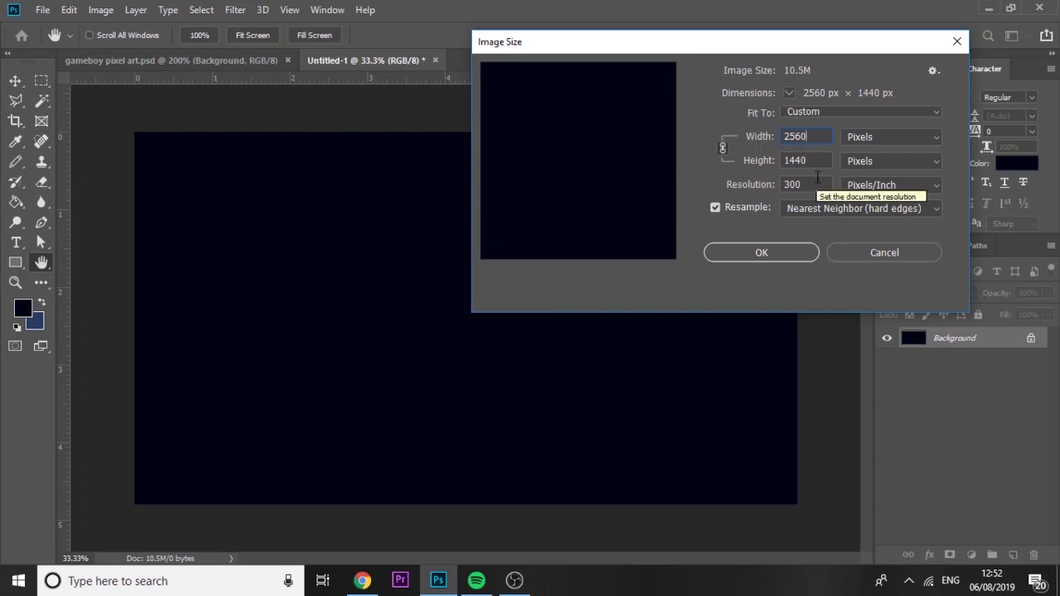
{"action": "key", "text": "BackSpace"}
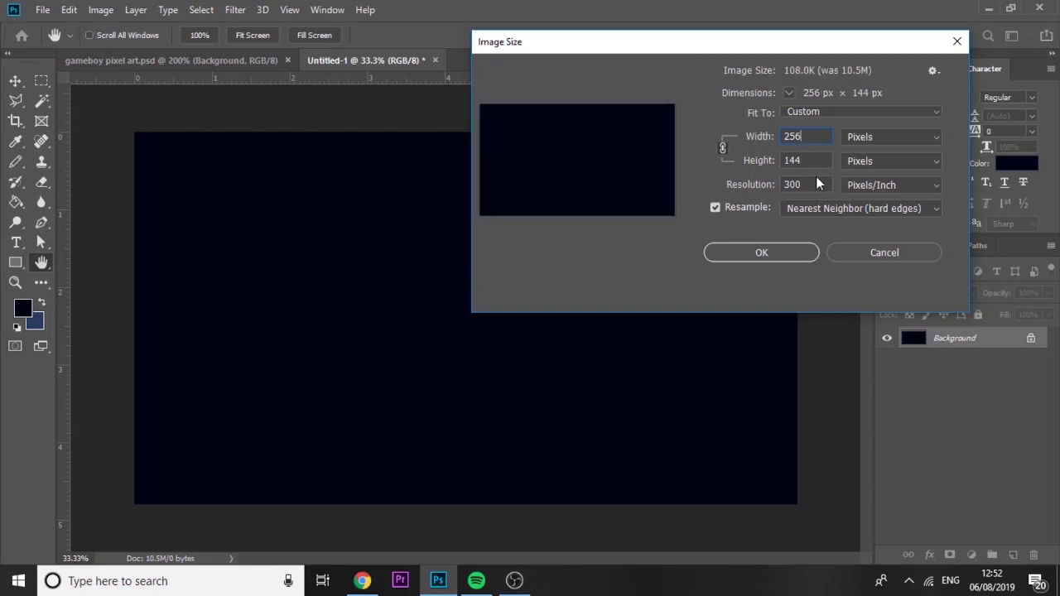
{"action": "key", "text": "Return"}
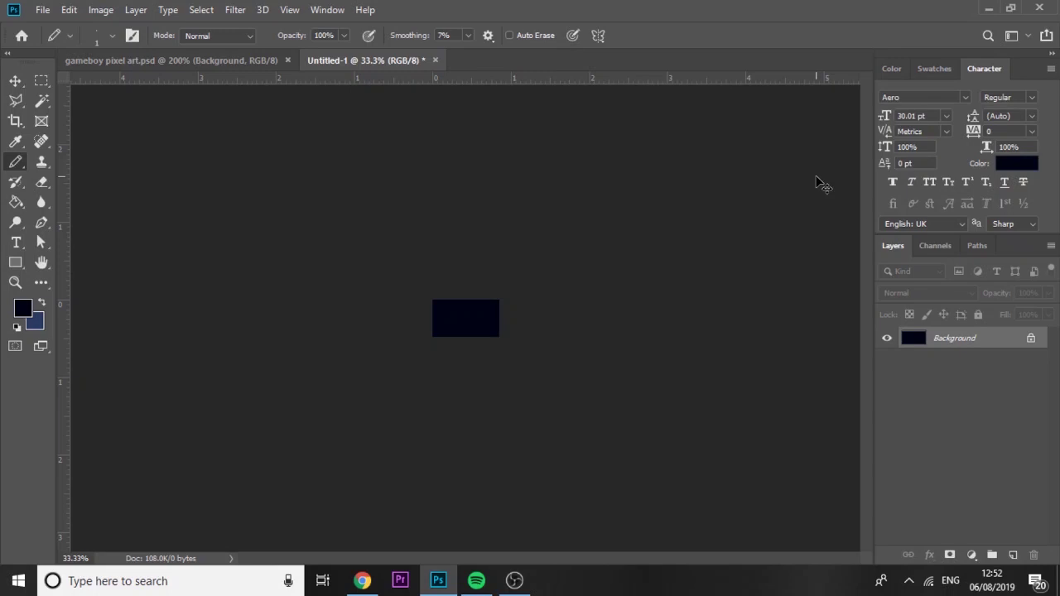
Show the Timeline and create a frame animation for the document.
{"action": "key", "text": "ctrl+plus"}
{"action": "key", "text": "ctrl+plus"}
{"action": "key", "text": "ctrl+plus"}
{"action": "key", "text": "ctrl+plus"}
{"action": "key", "text": "ctrl+plus"}
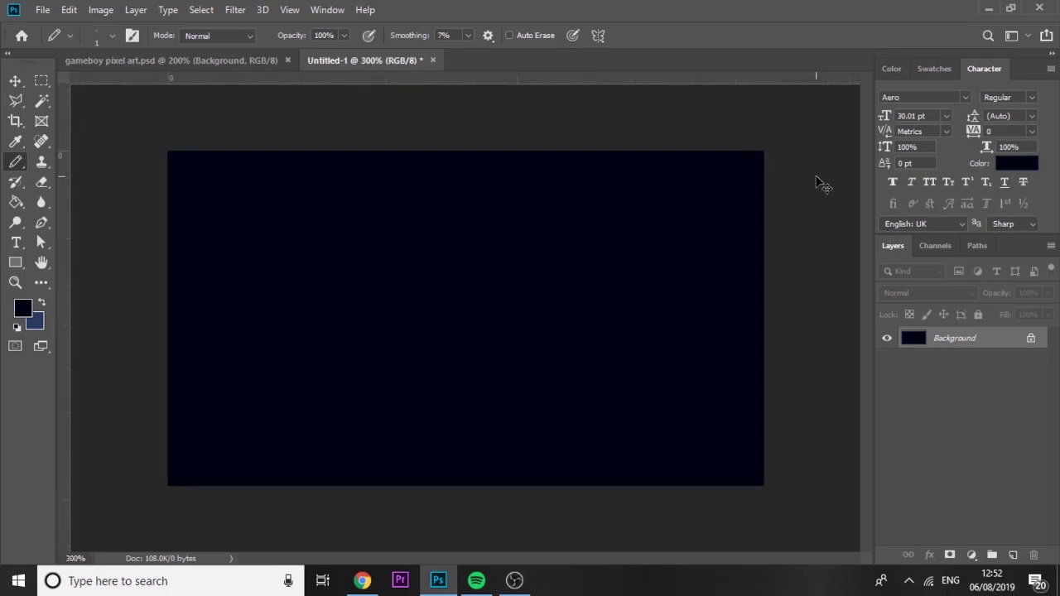
{"action": "key", "text": "ctrl+plus"}
{"action": "key", "text": "ctrl+minus"}
{"action": "left_click", "coordinate": [326, 9]}
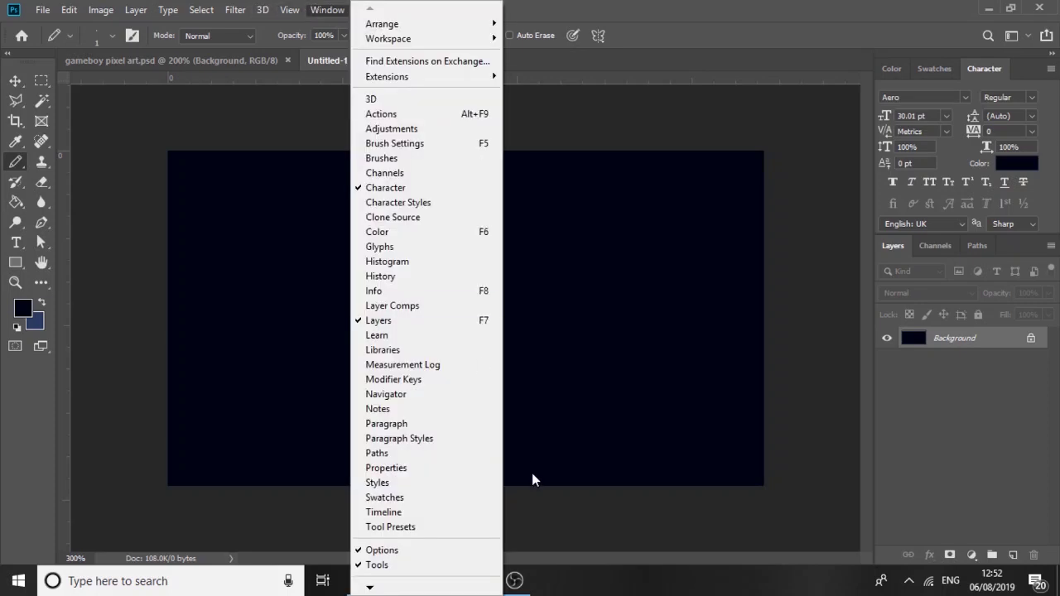
{"action": "left_click", "coordinate": [457, 512]}
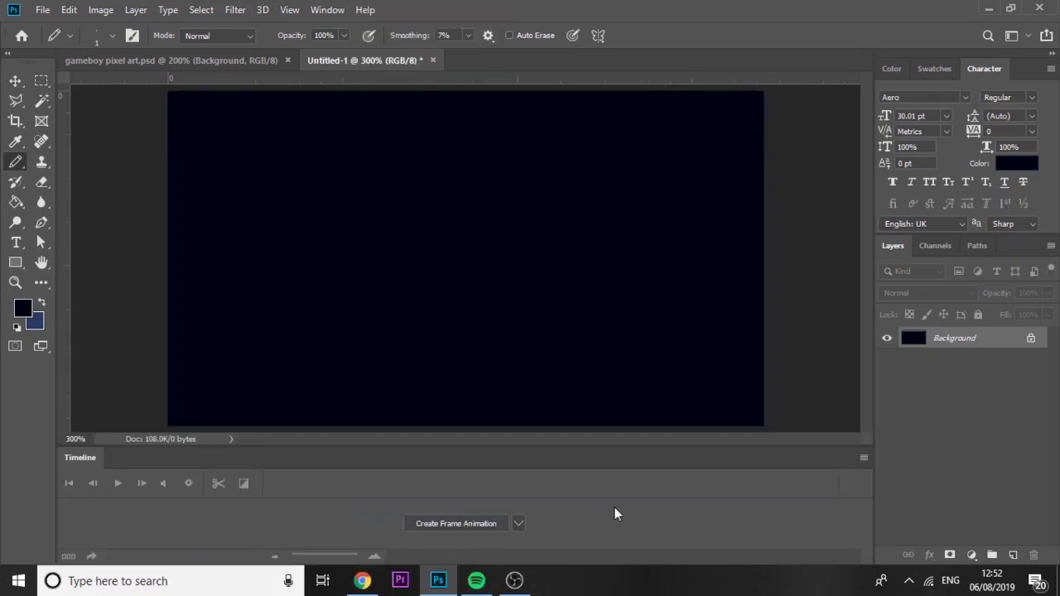
{"action": "left_click", "coordinate": [432, 522]}
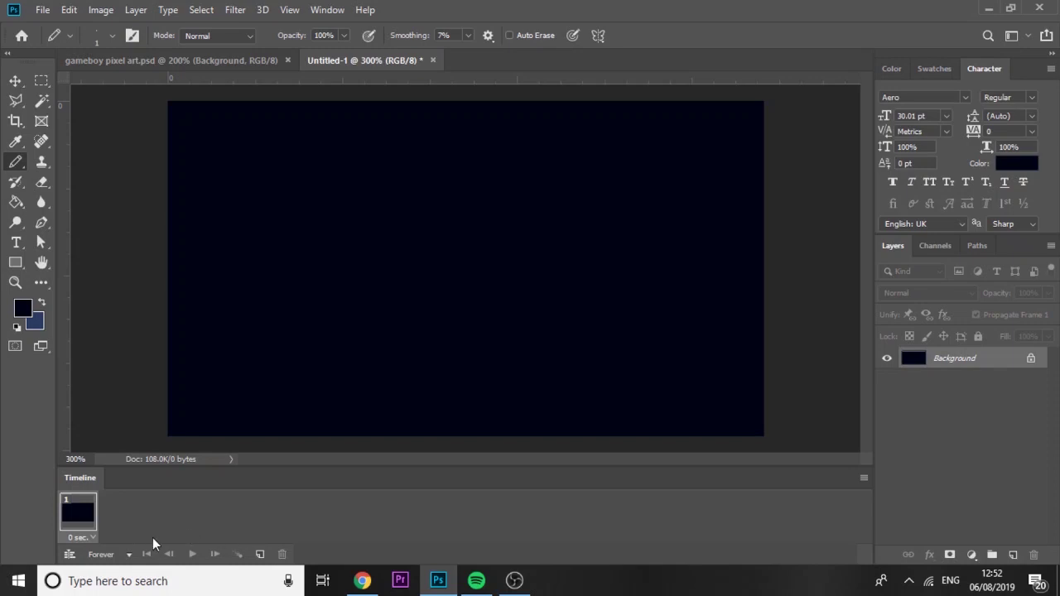
Set the first frame's delay to 0.1 seconds and add an empty layer above the background.
{"action": "left_click", "coordinate": [82, 538]}
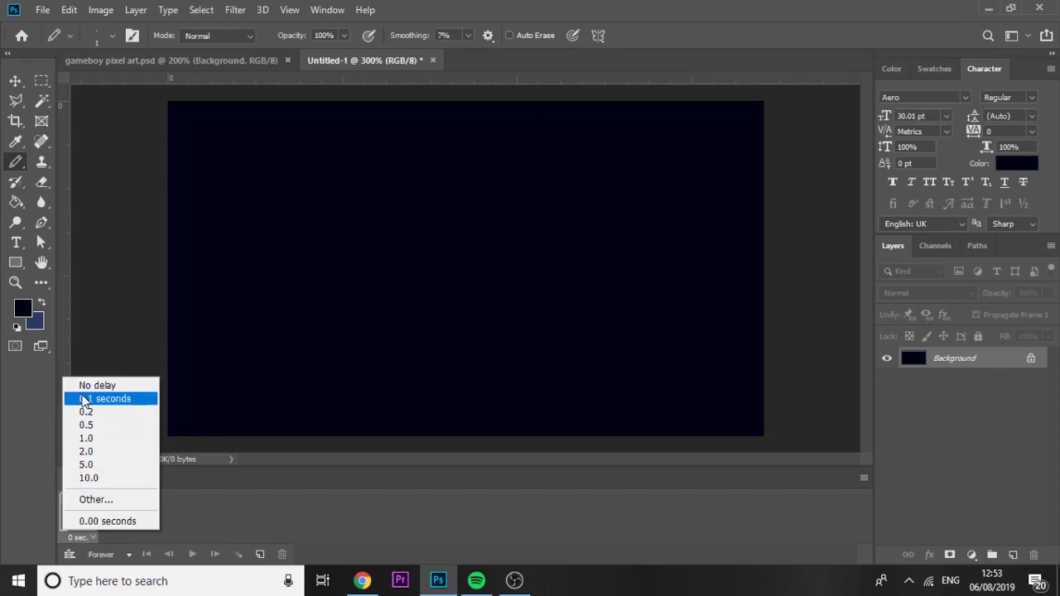
{"action": "left_click", "coordinate": [90, 398]}
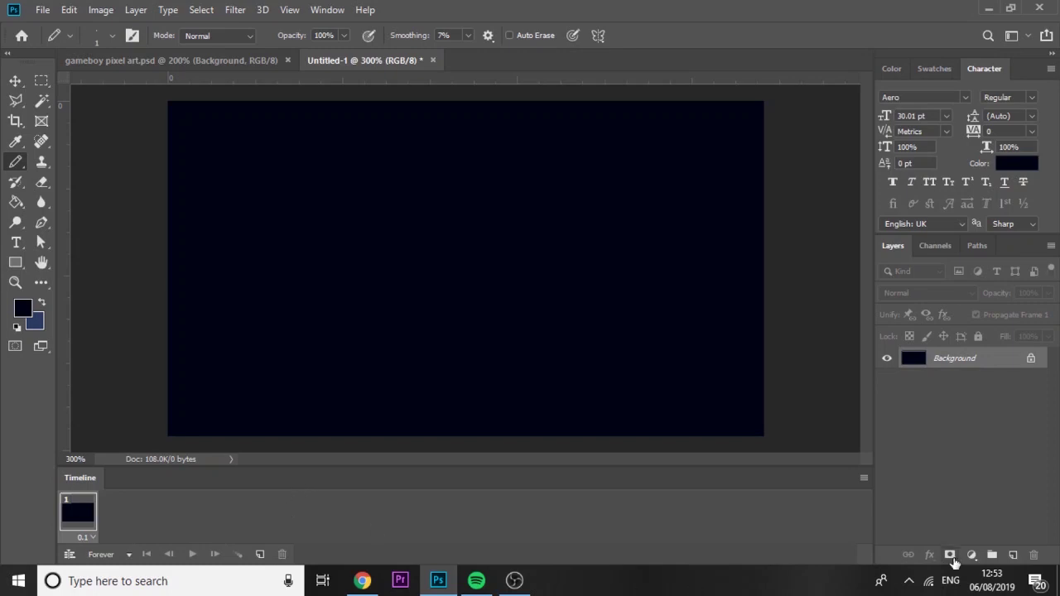
{"action": "left_click", "coordinate": [1013, 555]}
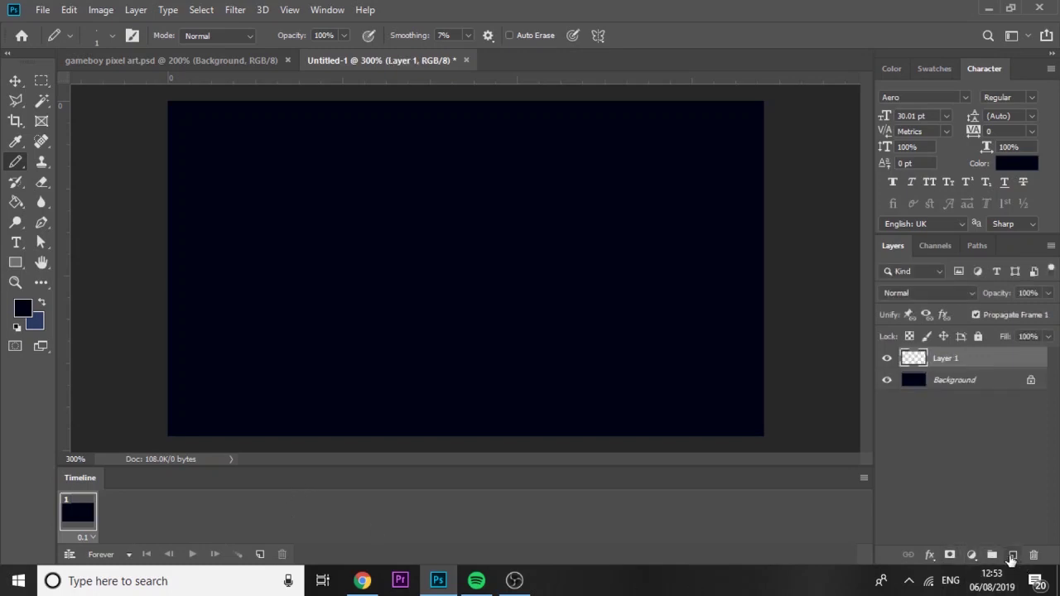
Choose the Pencil tool and set the foreground color to bright cyan-blue 0dc9ff.
{"action": "left_click_drag", "start_coordinate": [20, 158], "coordinate": [17, 164]}
{"action": "left_click", "coordinate": [24, 309]}
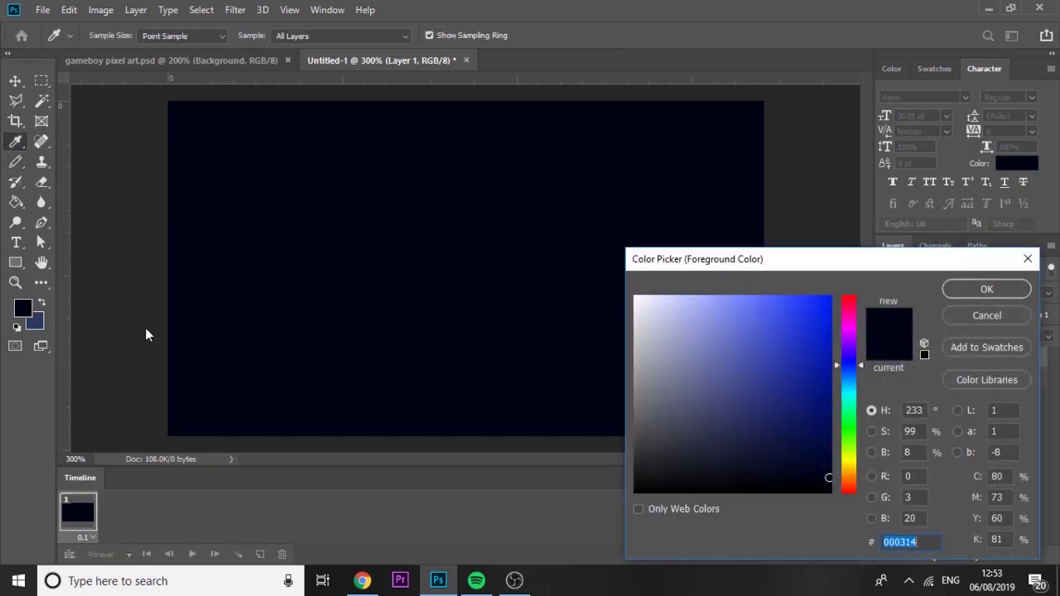
{"action": "left_click_drag", "start_coordinate": [850, 384], "coordinate": [849, 387]}
{"action": "left_click_drag", "start_coordinate": [826, 341], "coordinate": [831, 295]}
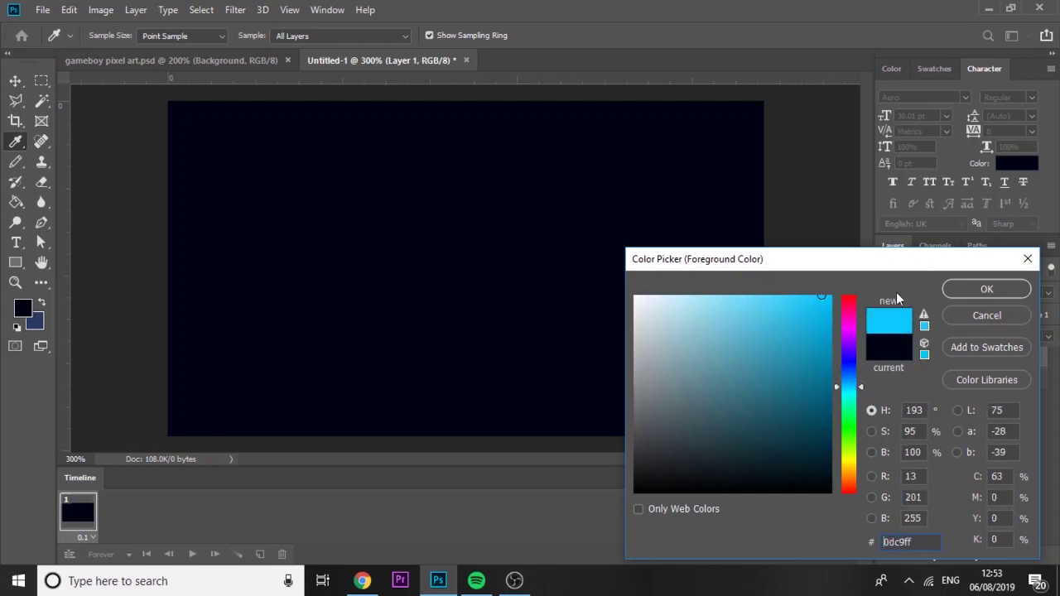
{"action": "left_click", "coordinate": [952, 294]}
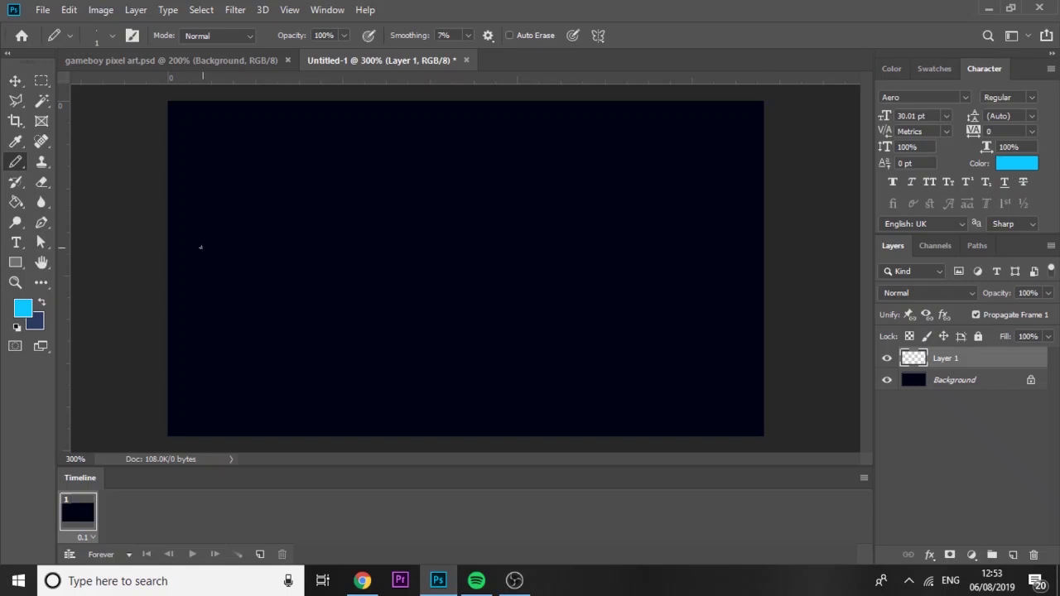
{"action": "mouse_move", "coordinate": [200, 247]}
{"action": "left_mouse_down"}
{"action": "mouse_move", "coordinate": [300, 266]}
{"action": "mouse_move", "coordinate": [467, 232]}
{"action": "mouse_move", "coordinate": [582, 254]}
{"action": "mouse_move", "coordinate": [681, 264]}
{"action": "left_mouse_up"}
{"action": "key", "text": "ctrl+plus"}
{"action": "key", "text": "ctrl+z"}
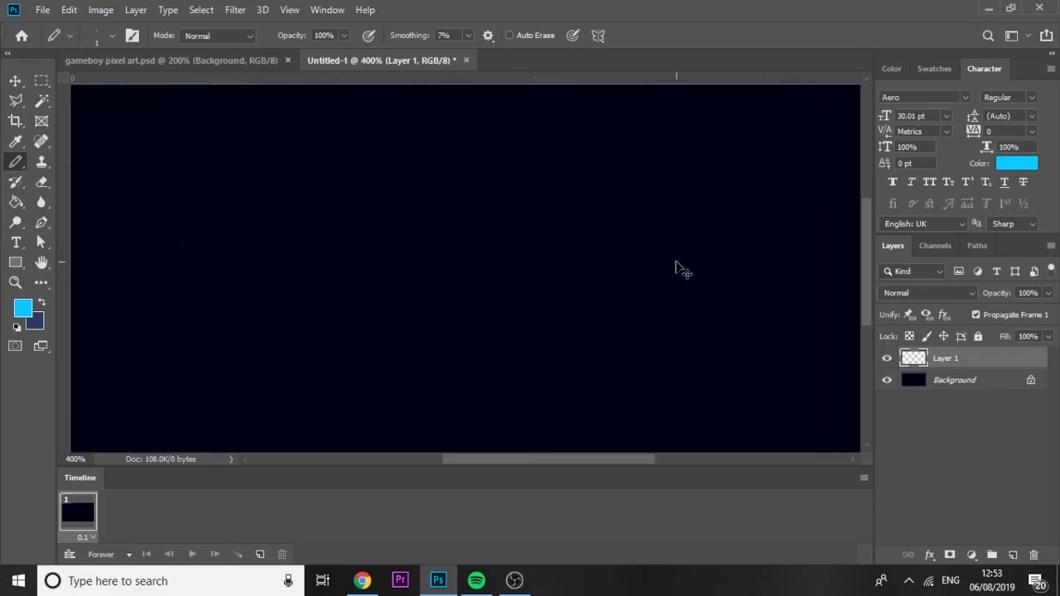
{"action": "key", "text": "ctrl+minus"}
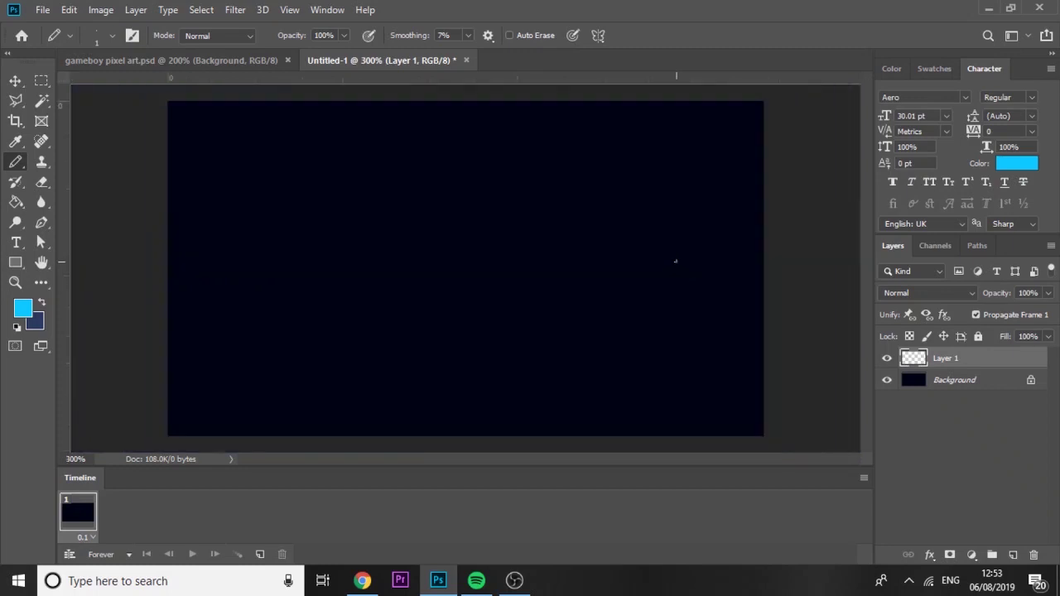
{"action": "key", "text": "ctrl+plus"}
{"action": "key", "text": "ctrl+minus"}
{"action": "left_click_drag", "start_coordinate": [214, 263], "coordinate": [237, 258]}
{"action": "left_click", "coordinate": [1012, 554]}
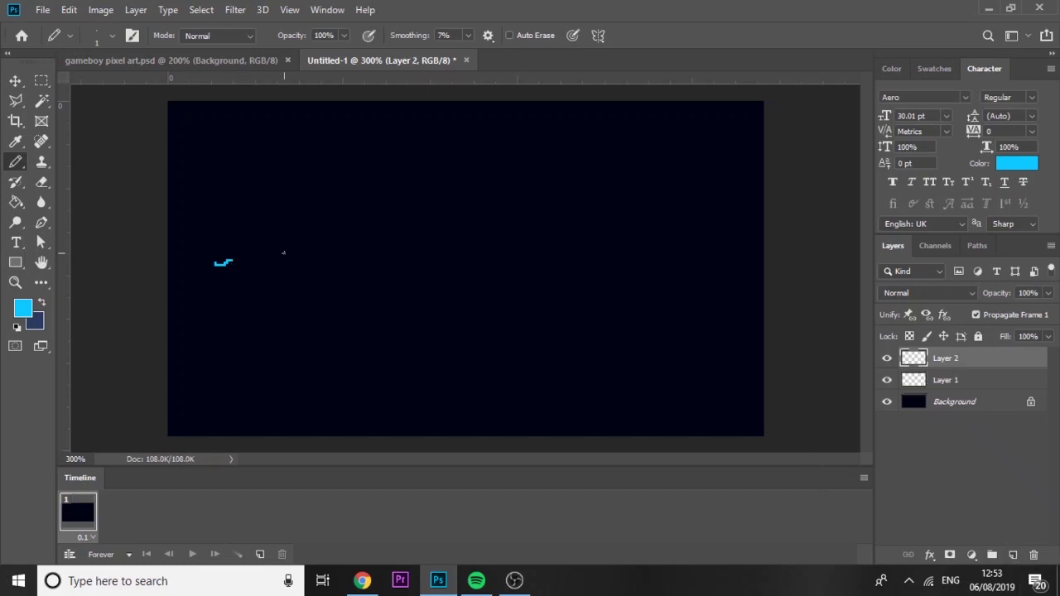
{"action": "mouse_move", "coordinate": [235, 260]}
{"action": "left_mouse_down"}
{"action": "mouse_move", "coordinate": [289, 248]}
{"action": "mouse_move", "coordinate": [366, 272]}
{"action": "left_mouse_up"}
{"action": "left_click", "coordinate": [1011, 555]}
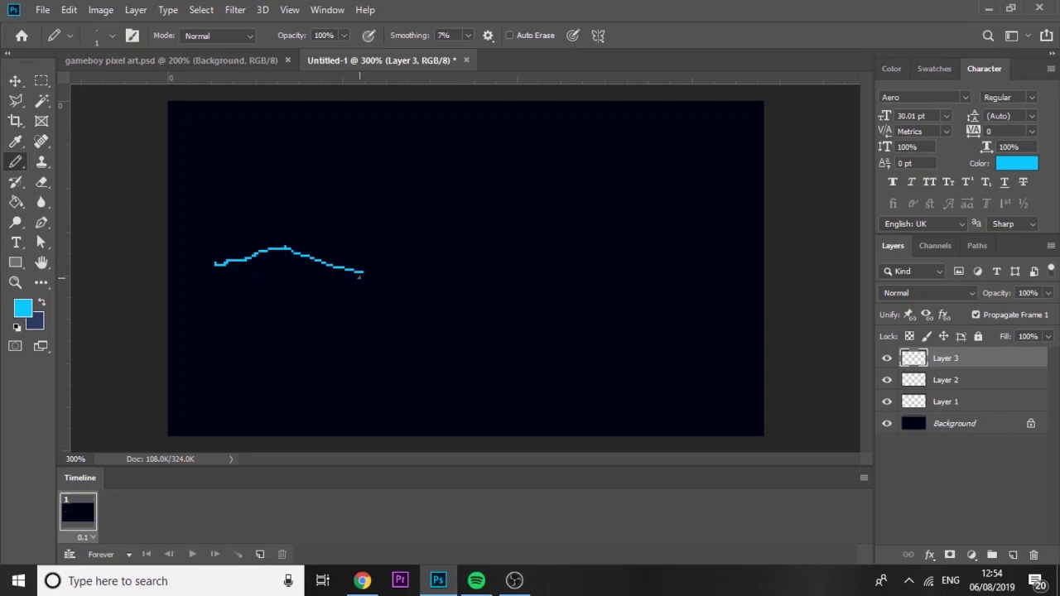
{"action": "key", "text": "ctrl+z"}
{"action": "key", "text": "ctrl+z"}
{"action": "key", "text": "ctrl+z"}
{"action": "key", "text": "ctrl+z"}
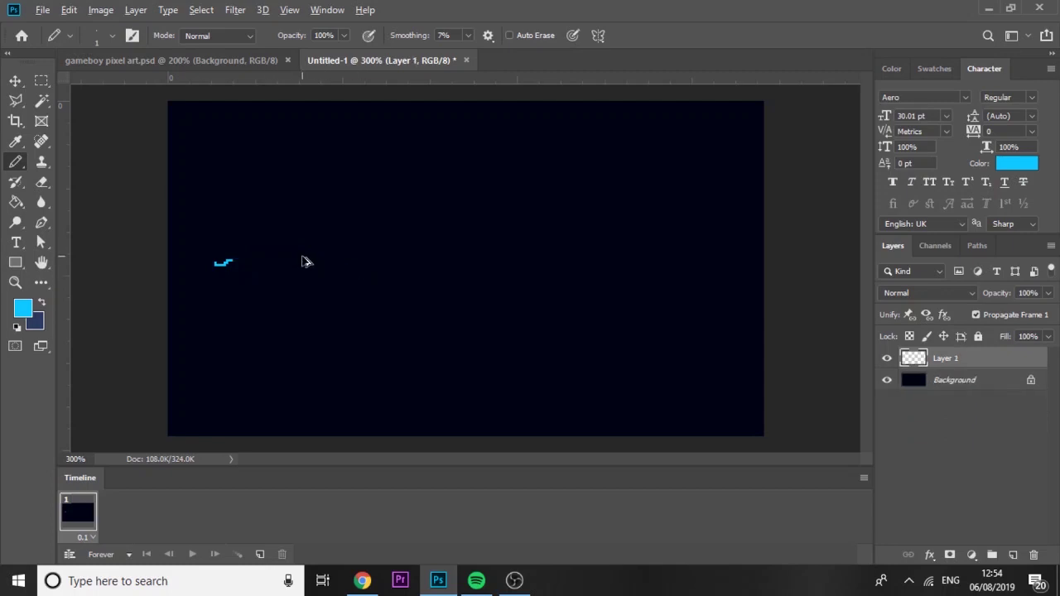
{"action": "key", "text": "ctrl+z"}
Place the first few cyan pixels of a line on Layer 1 near the canvas's left edge, undoing the last stray pixel.
{"action": "left_click", "coordinate": [208, 275]}
{"action": "left_click", "coordinate": [211, 273]}
{"action": "left_click", "coordinate": [213, 275]}
{"action": "key", "text": "ctrl+plus"}
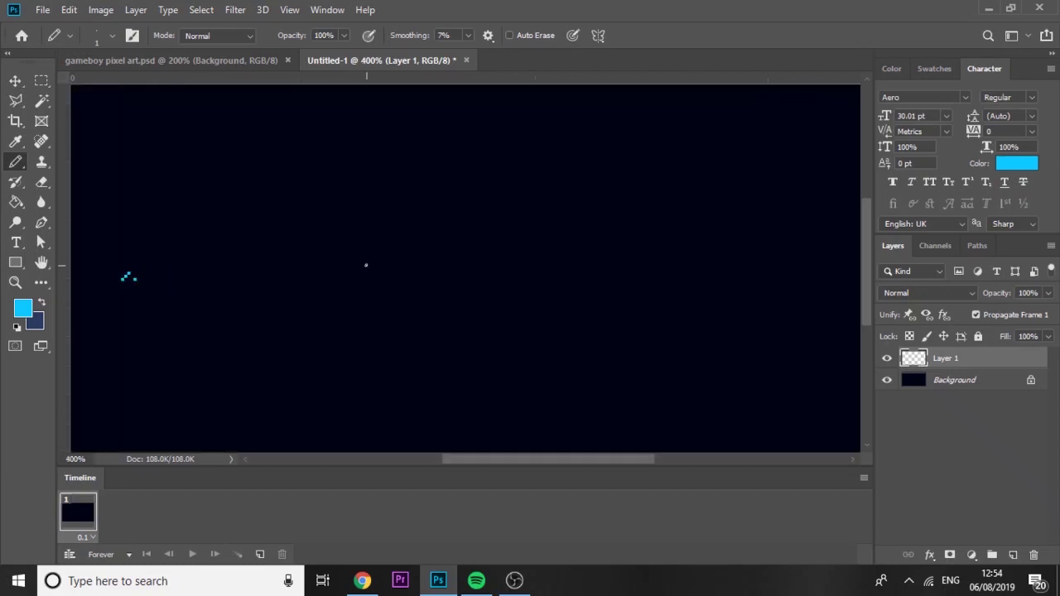
{"action": "left_click_drag", "start_coordinate": [507, 459], "coordinate": [498, 459]}
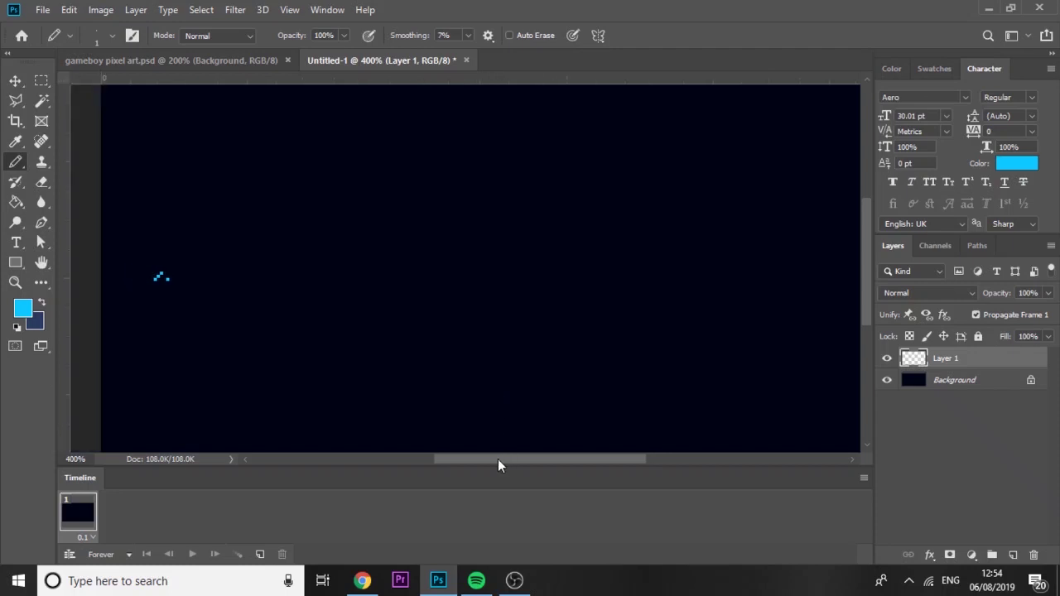
{"action": "key", "text": "ctrl+z"}
Add a second drawing layer and continue the cyan line on it with a short rising pixel segment.
{"action": "left_click", "coordinate": [1012, 557]}
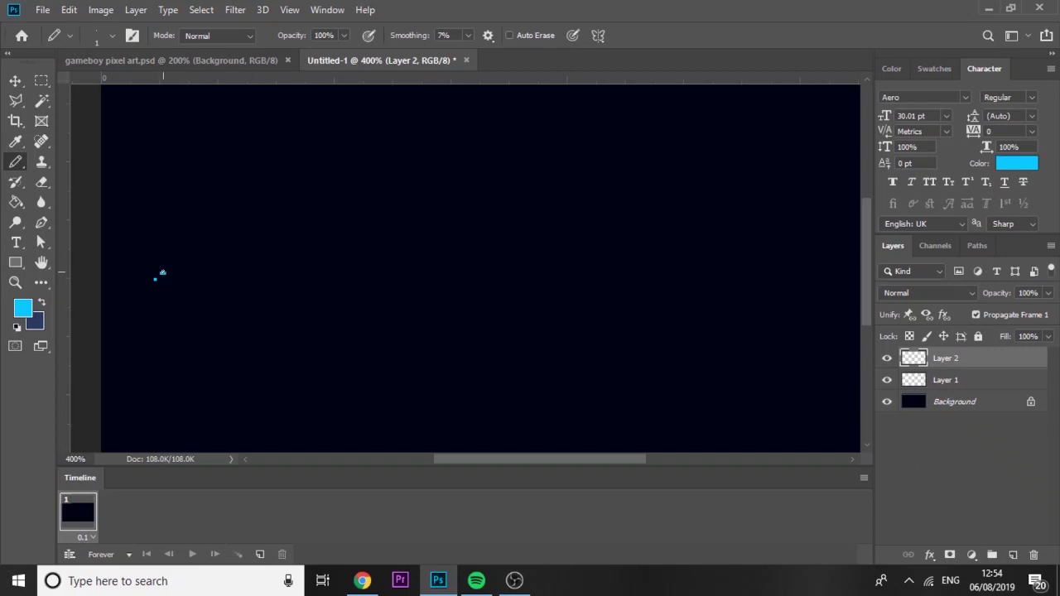
{"action": "left_click", "coordinate": [164, 272]}
{"action": "left_click", "coordinate": [168, 270]}
Add two more layers, drawing the line's next descending segment on the first and a rising segment on the second.
{"action": "left_click", "coordinate": [1011, 553]}
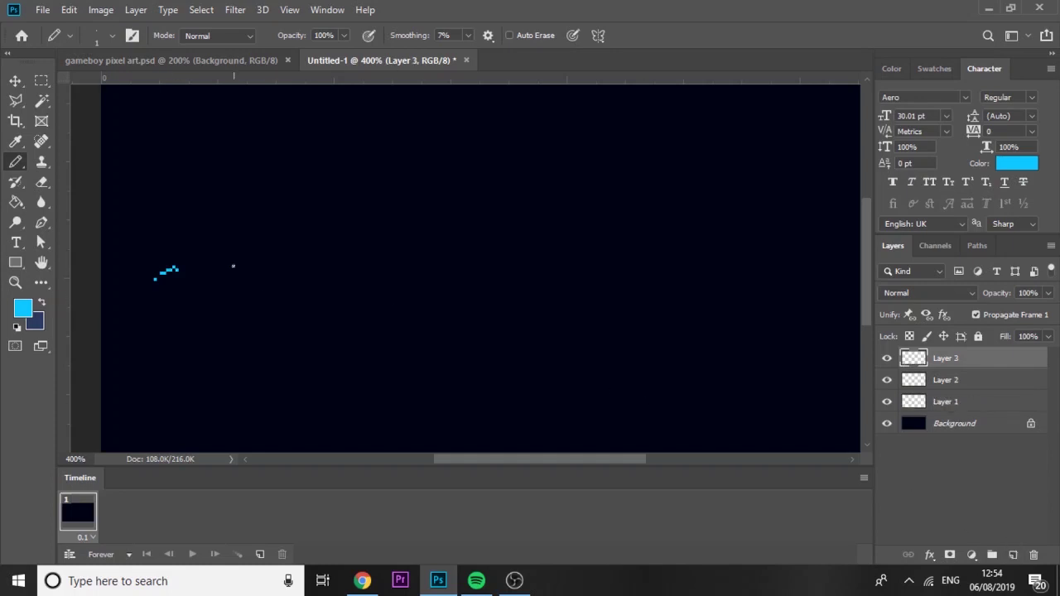
{"action": "left_click", "coordinate": [177, 271]}
{"action": "left_click", "coordinate": [181, 274]}
{"action": "left_click", "coordinate": [202, 281]}
{"action": "left_click", "coordinate": [1013, 555]}
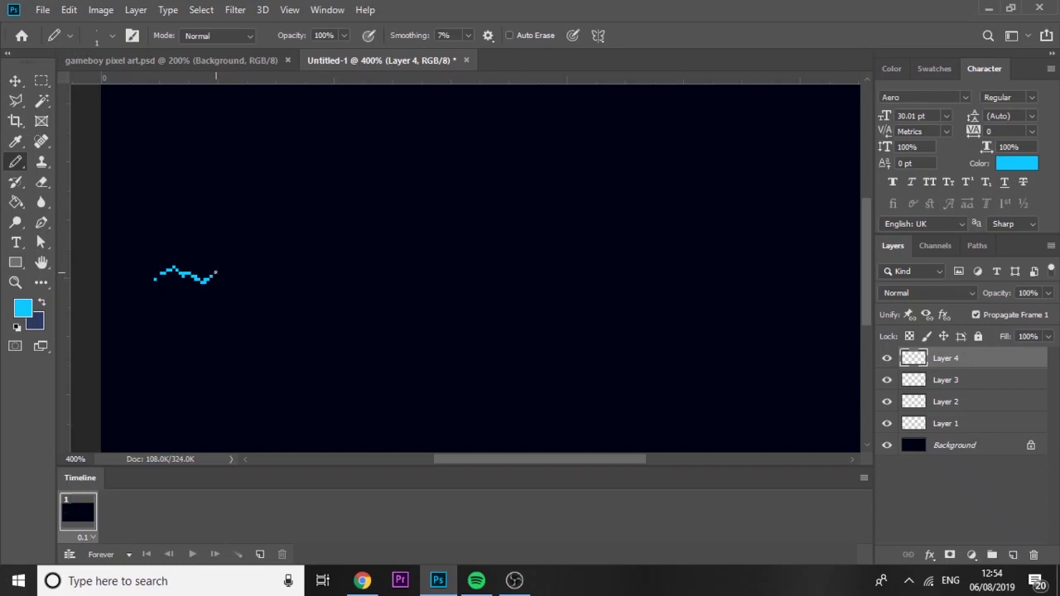
{"action": "left_click_drag", "start_coordinate": [213, 276], "coordinate": [227, 269]}
Hide and show Layers 1 to 4 in turn to check which segment of the line each one holds.
{"action": "left_click", "coordinate": [887, 358]}
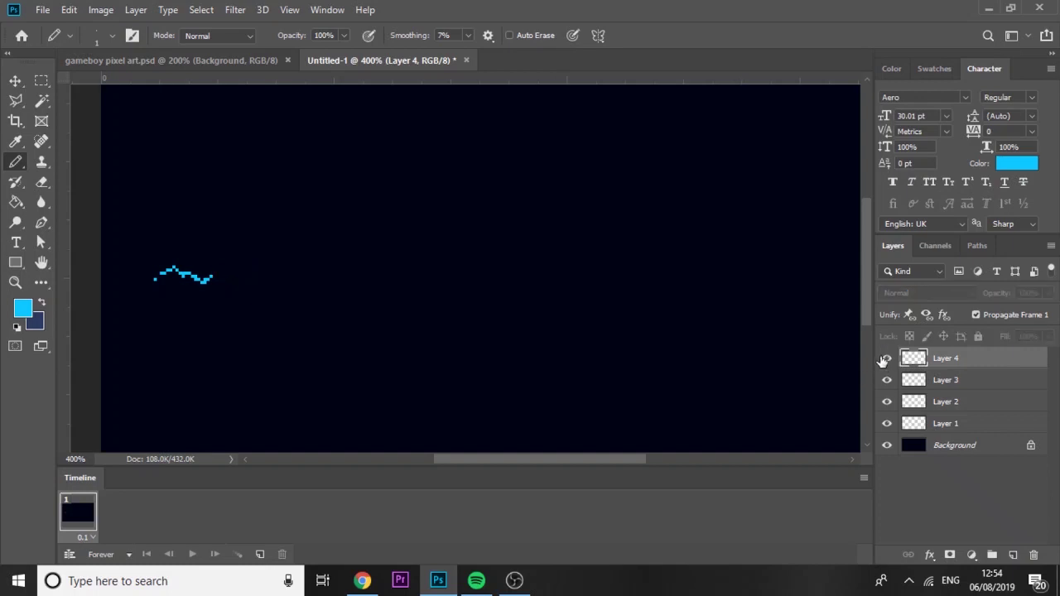
{"action": "left_click", "coordinate": [886, 358]}
{"action": "left_click", "coordinate": [887, 379]}
{"action": "left_click", "coordinate": [886, 402]}
{"action": "left_click", "coordinate": [886, 423]}
{"action": "left_click", "coordinate": [887, 402]}
{"action": "left_click", "coordinate": [888, 401]}
{"action": "left_click", "coordinate": [886, 379]}
{"action": "left_click", "coordinate": [886, 379]}
{"action": "left_click", "coordinate": [887, 357]}
{"action": "left_click", "coordinate": [887, 358]}
{"action": "left_click", "coordinate": [886, 423]}
{"action": "left_click_drag", "start_coordinate": [886, 401], "coordinate": [887, 358]}
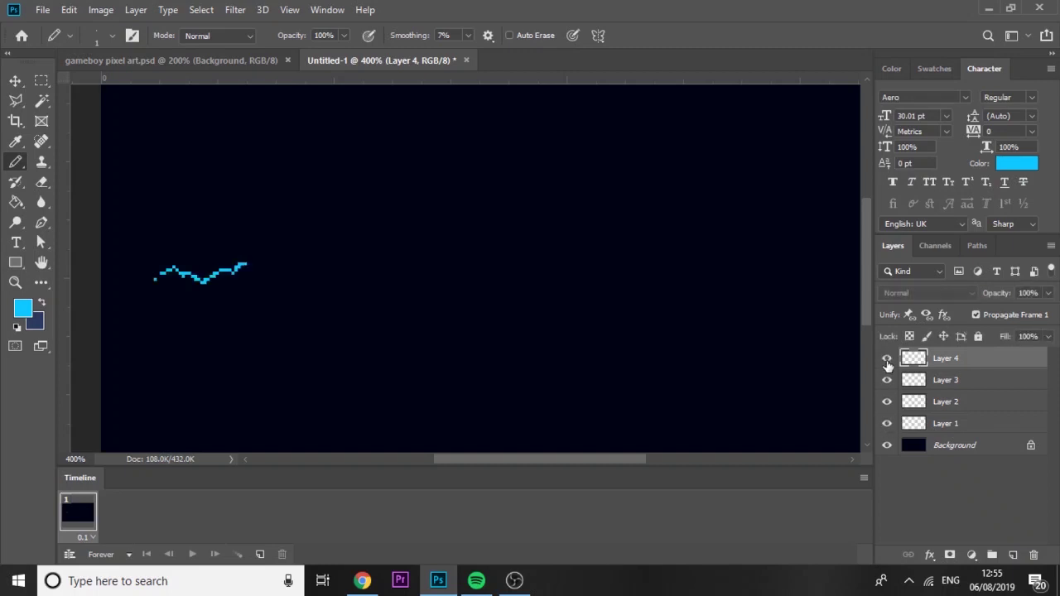
Add two more layers, drawing a U-shaped dip with a small peak on the first and a shallow valley segment on the second.
{"action": "left_click", "coordinate": [1013, 554]}
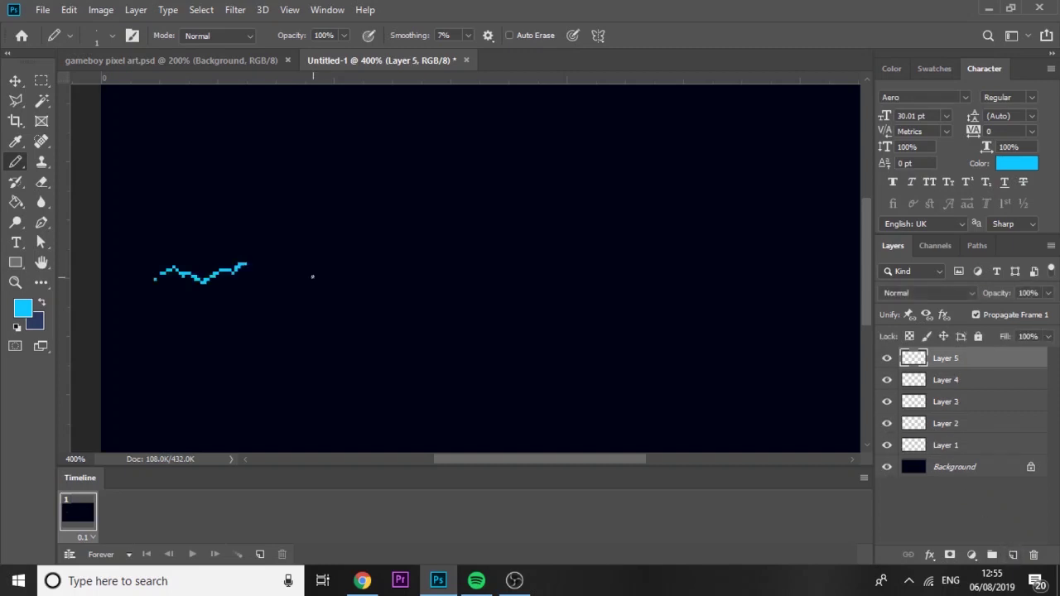
{"action": "left_click_drag", "start_coordinate": [243, 265], "coordinate": [289, 271]}
{"action": "left_click", "coordinate": [1012, 554]}
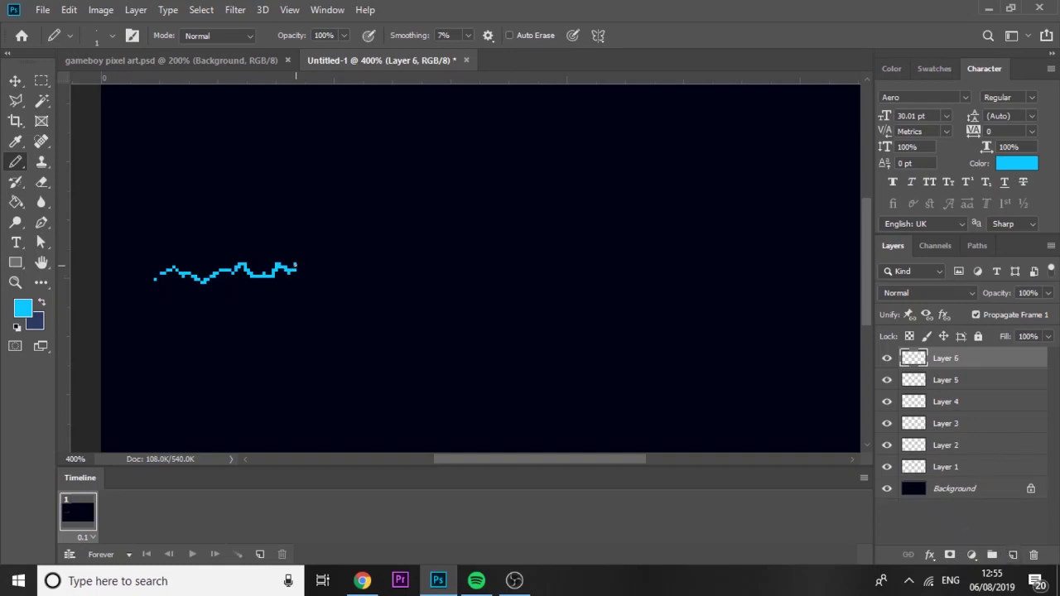
{"action": "mouse_move", "coordinate": [297, 266]}
{"action": "left_mouse_down"}
{"action": "mouse_move", "coordinate": [309, 271]}
{"action": "mouse_move", "coordinate": [350, 275]}
{"action": "mouse_move", "coordinate": [337, 282]}
{"action": "mouse_move", "coordinate": [379, 274]}
{"action": "left_mouse_up"}
Add another layer and continue the cyan line past mid-canvas with a long segment that peaks, dips and breaks into scattered pixels.
{"action": "left_click", "coordinate": [1013, 554]}
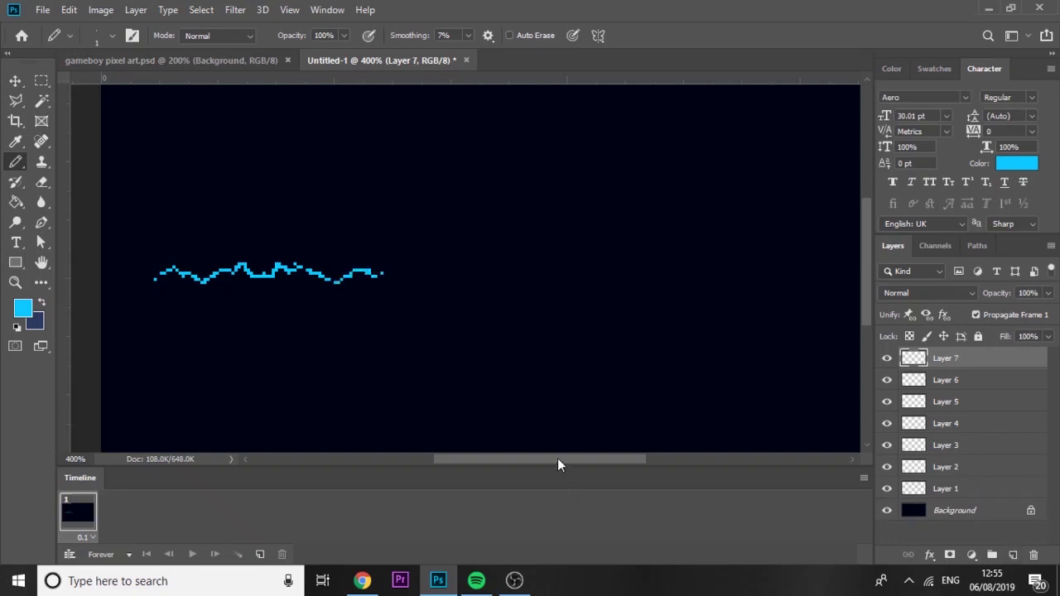
{"action": "left_click_drag", "start_coordinate": [557, 460], "coordinate": [579, 459]}
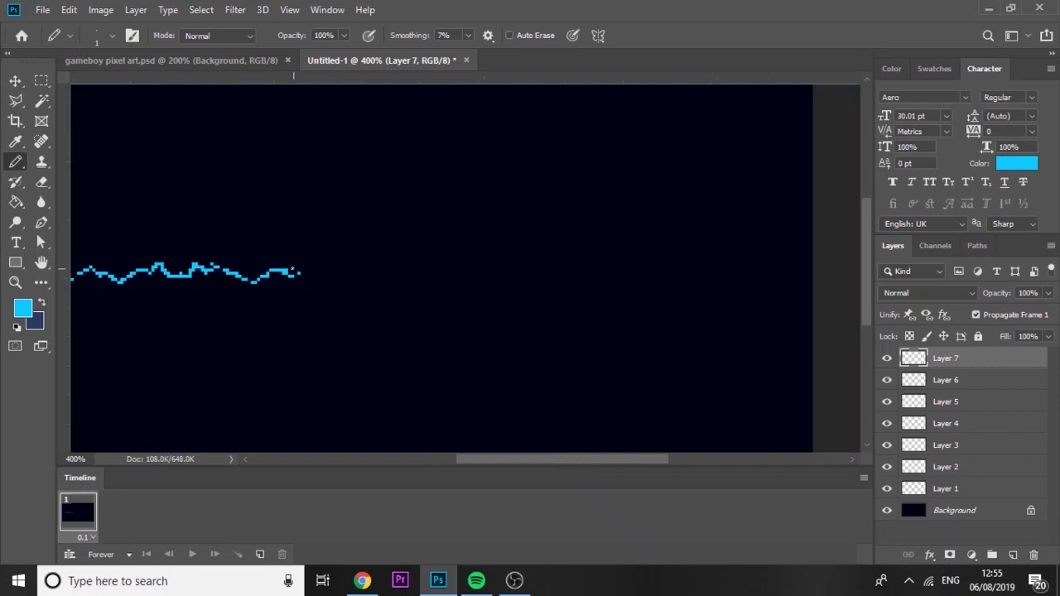
{"action": "mouse_move", "coordinate": [296, 273]}
{"action": "left_mouse_down"}
{"action": "mouse_move", "coordinate": [343, 258]}
{"action": "mouse_move", "coordinate": [367, 269]}
{"action": "left_mouse_up"}
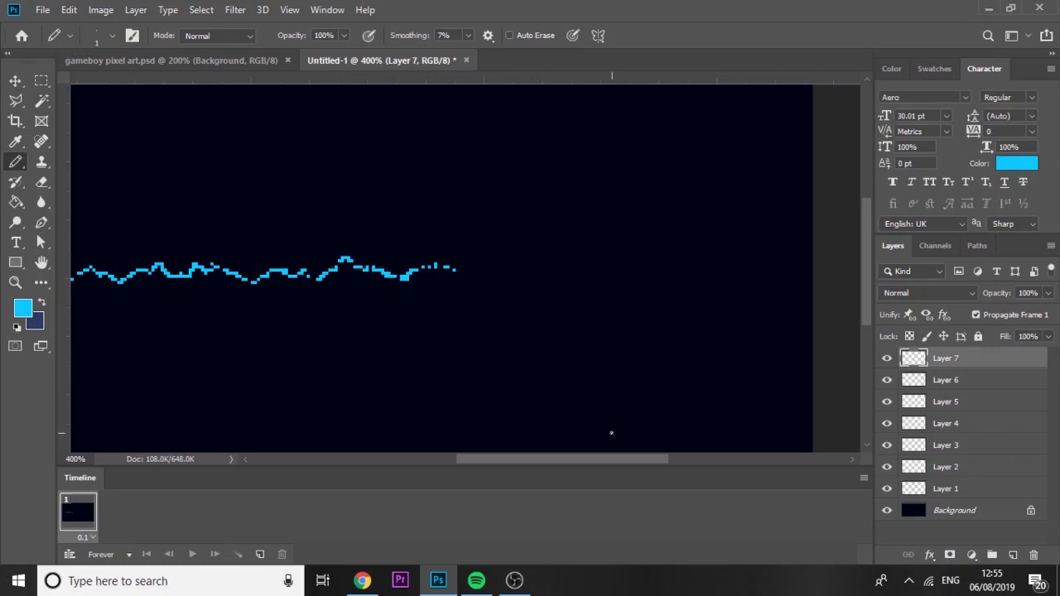
{"action": "left_click_drag", "start_coordinate": [604, 464], "coordinate": [584, 461]}
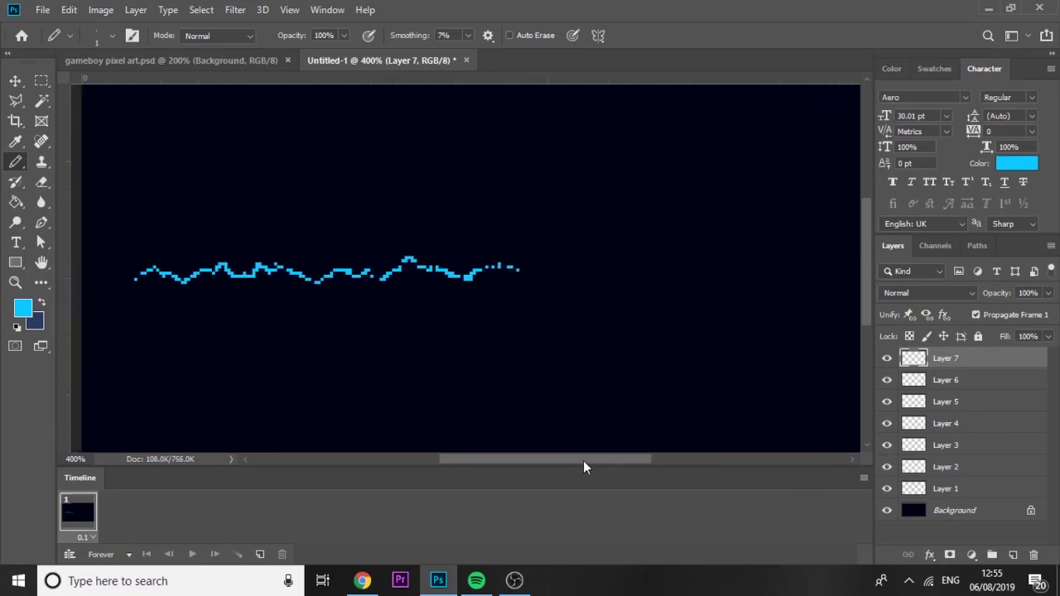
Extend the broken cyan line with two short wavy segments, each drawn on its own new layer.
{"action": "left_click", "coordinate": [1012, 555]}
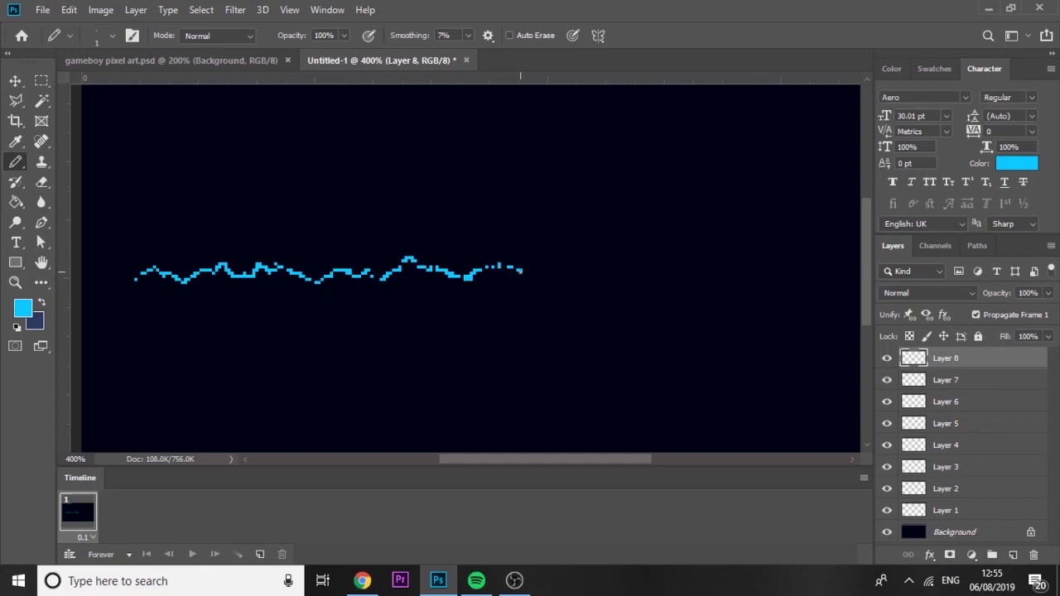
{"action": "left_click_drag", "start_coordinate": [520, 270], "coordinate": [572, 268]}
{"action": "left_click", "coordinate": [1013, 554]}
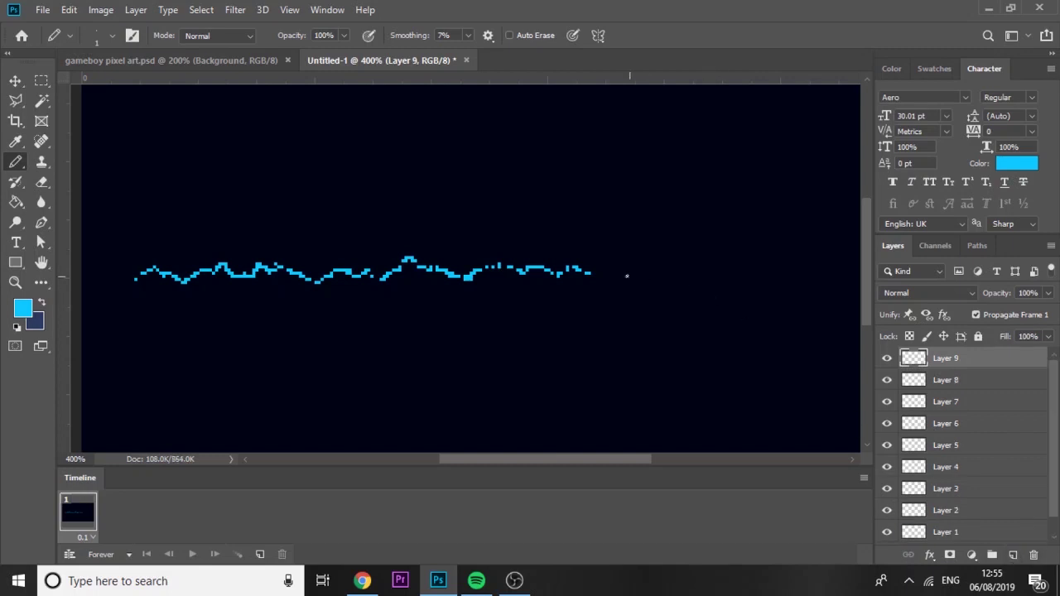
{"action": "left_click_drag", "start_coordinate": [586, 272], "coordinate": [595, 269]}
Add three more layers for the line's end: a descending segment, a few low pixels, and a short rising segment.
{"action": "left_click", "coordinate": [1013, 554]}
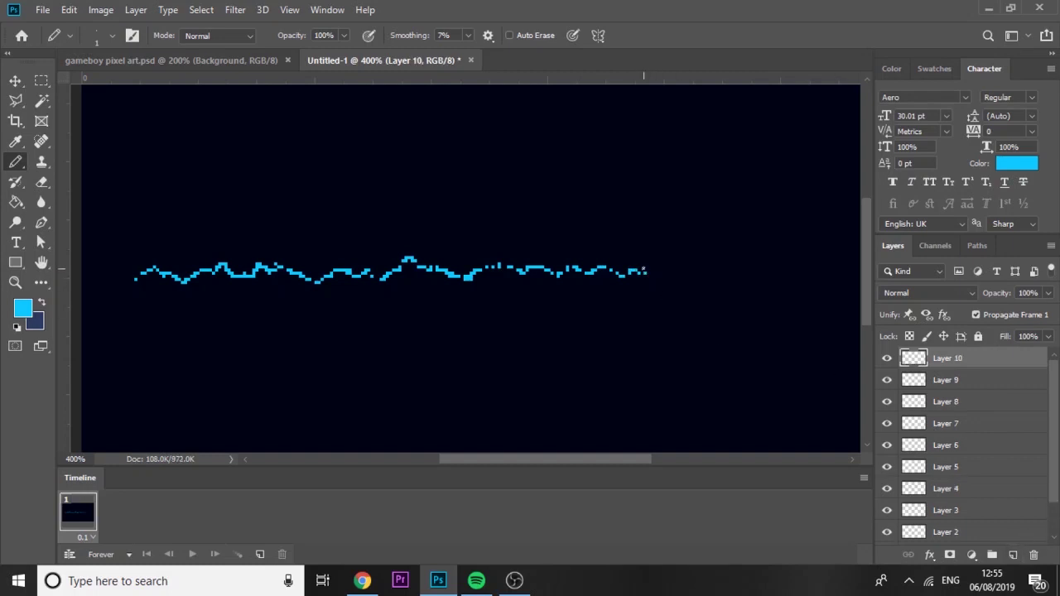
{"action": "left_click_drag", "start_coordinate": [651, 271], "coordinate": [680, 281]}
{"action": "left_click", "coordinate": [1013, 555]}
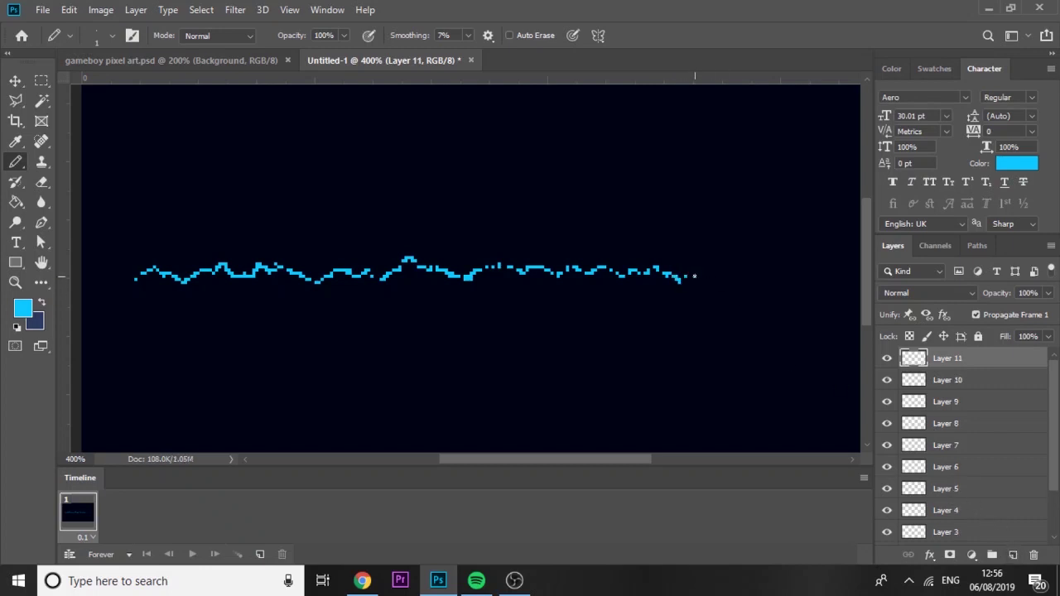
{"action": "left_click_drag", "start_coordinate": [694, 276], "coordinate": [705, 272]}
{"action": "left_click", "coordinate": [1012, 554]}
{"action": "left_click_drag", "start_coordinate": [710, 270], "coordinate": [715, 266]}
{"action": "scroll", "coordinate": [914, 529], "scroll_direction": "down", "scroll_amount": 1}
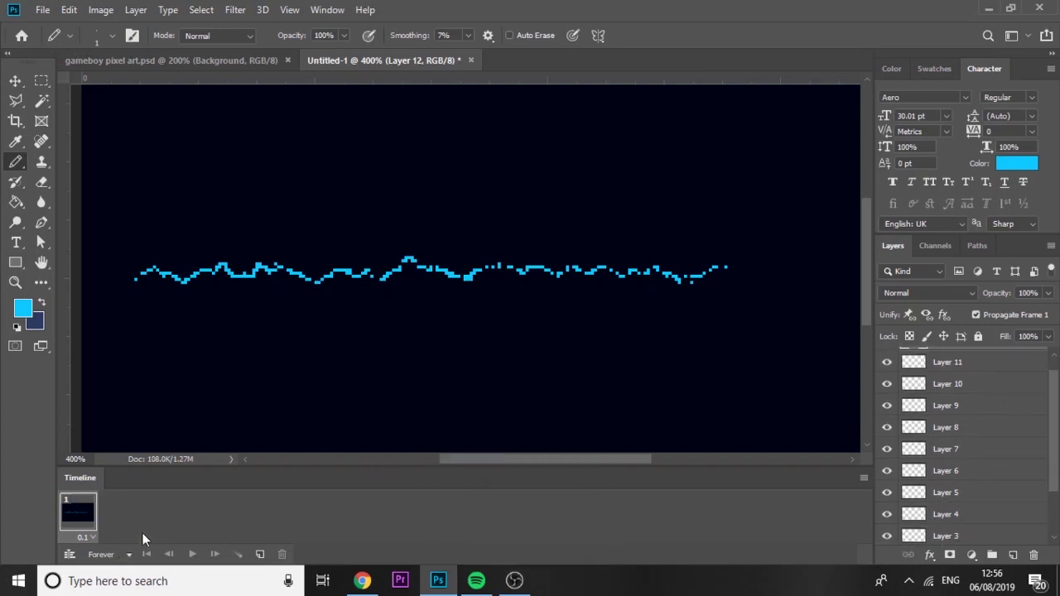
{"action": "left_click", "coordinate": [259, 556]}
{"action": "key", "text": "ctrl+z"}
Select Layer 1 and duplicate the animation frame repeatedly until the timeline holds 20 frames.
{"action": "left_click_drag", "start_coordinate": [1055, 480], "coordinate": [1045, 424]}
{"action": "left_click", "coordinate": [1006, 513]}
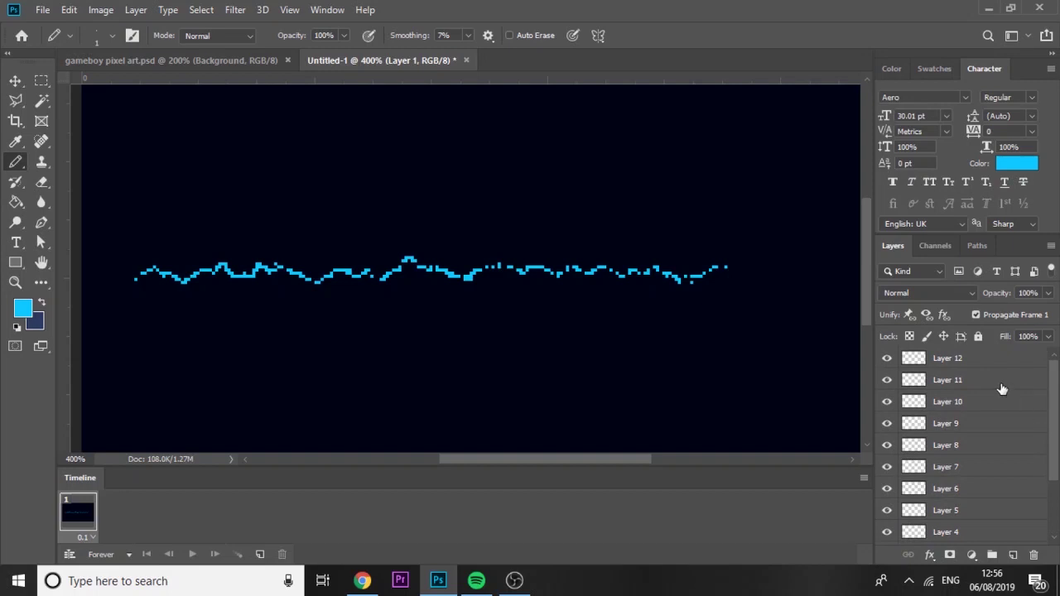
{"action": "left_click", "coordinate": [260, 554]}
{"action": "left_click", "coordinate": [260, 555]}
{"action": "left_click", "coordinate": [260, 555]}
{"action": "left_click", "coordinate": [260, 555]}
{"action": "left_click", "coordinate": [260, 554]}
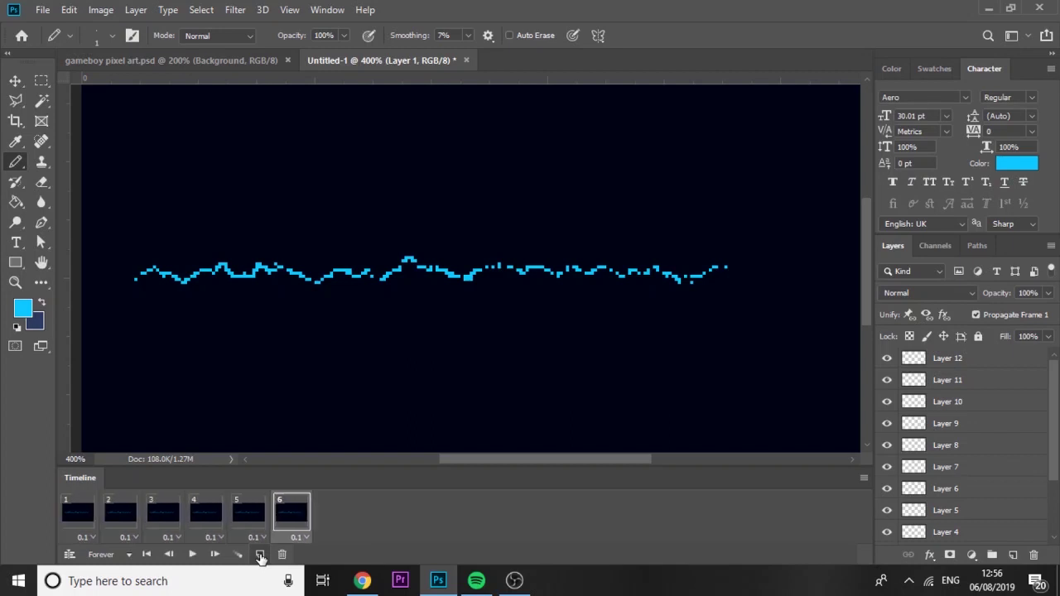
{"action": "left_click", "coordinate": [260, 555]}
{"action": "left_click", "coordinate": [260, 555]}
{"action": "left_click", "coordinate": [260, 555]}
{"action": "left_click", "coordinate": [260, 554]}
{"action": "left_click", "coordinate": [260, 554]}
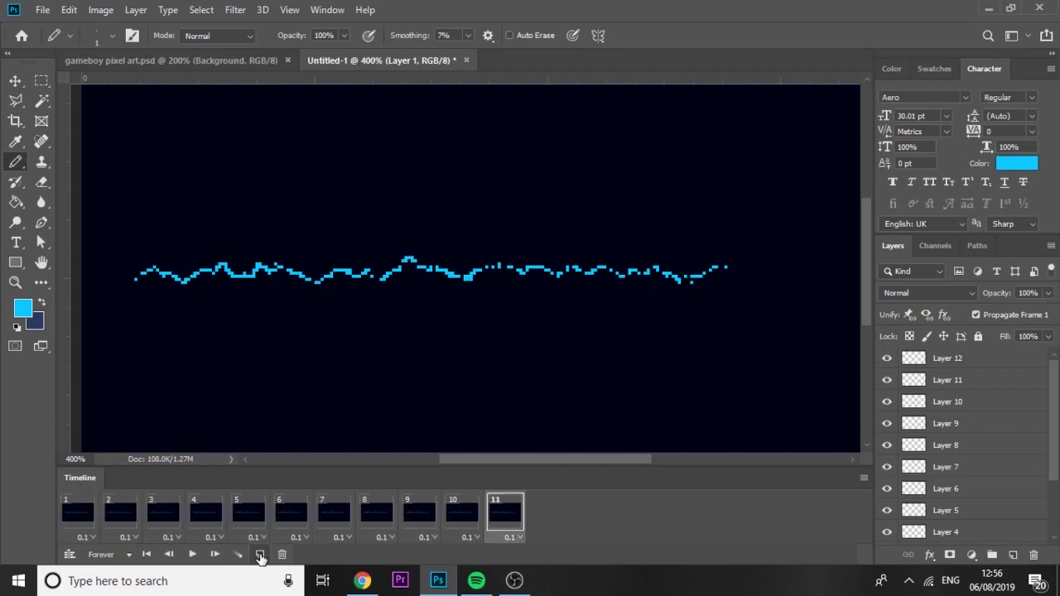
{"action": "left_click", "coordinate": [260, 555]}
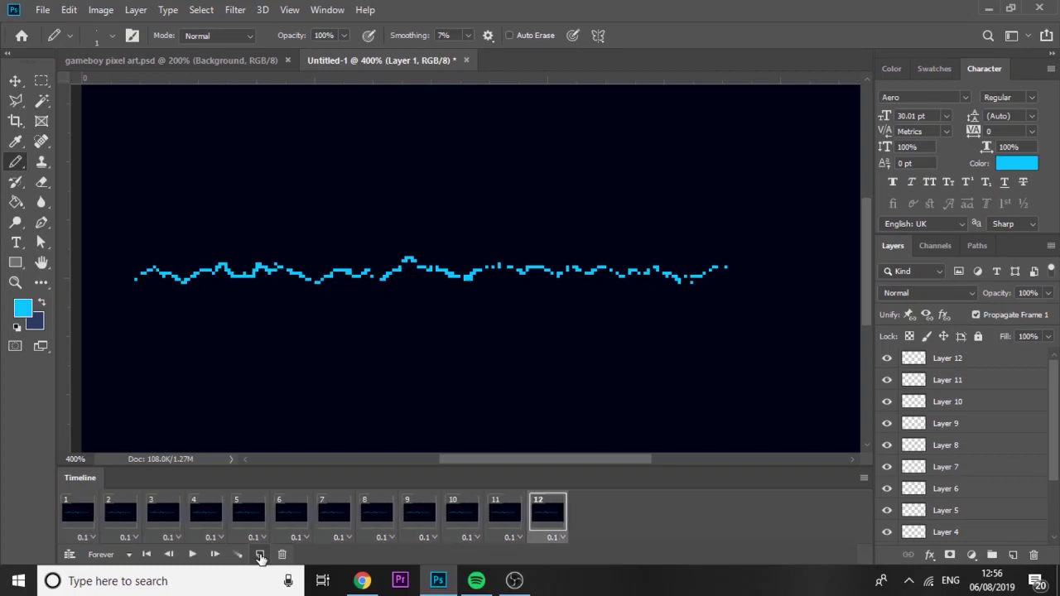
{"action": "left_click", "coordinate": [260, 555]}
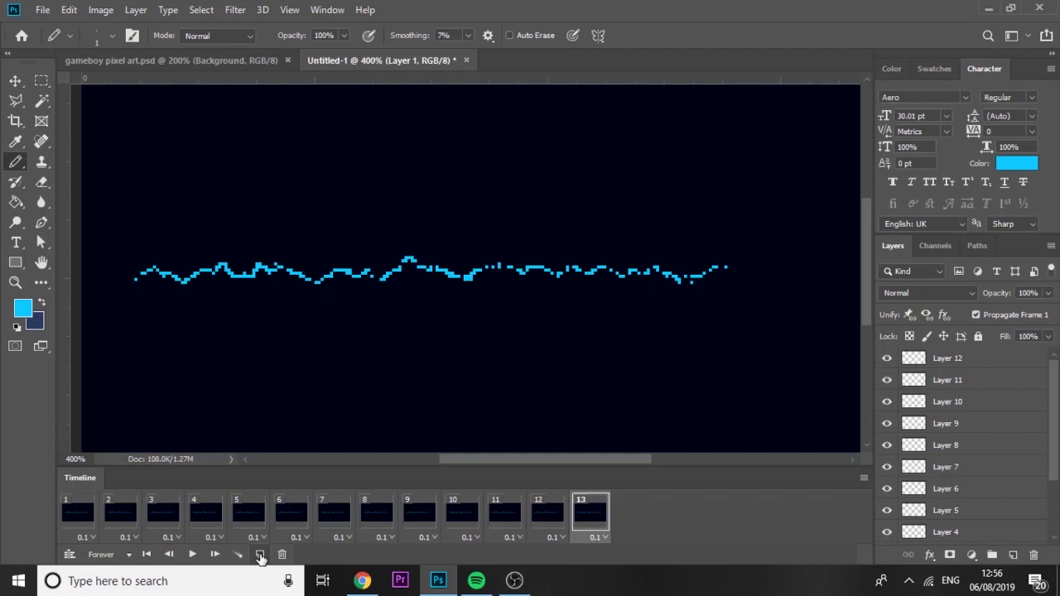
{"action": "left_click", "coordinate": [260, 555]}
{"action": "left_click", "coordinate": [260, 555]}
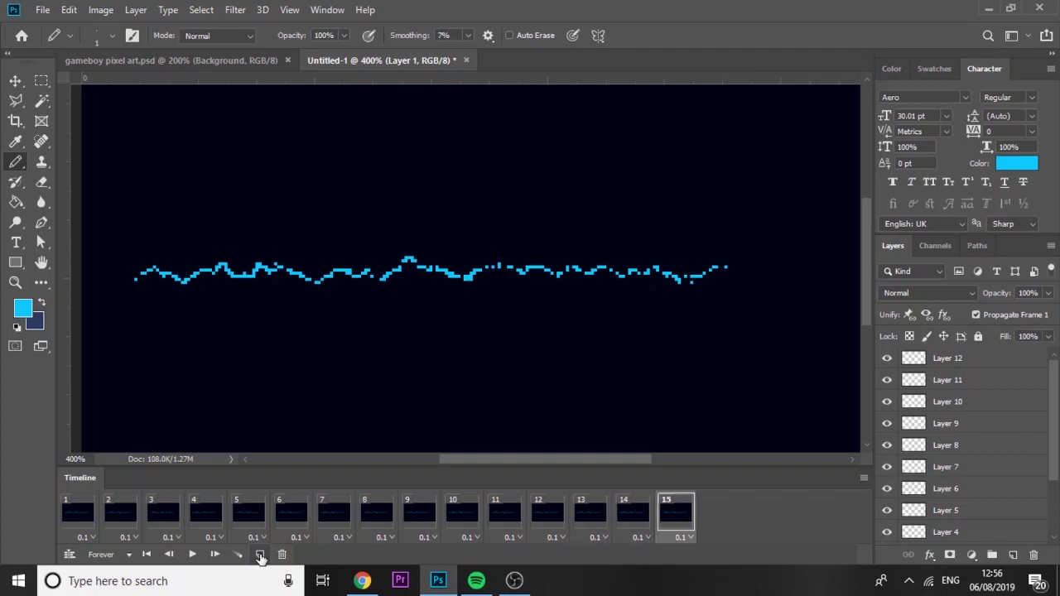
{"action": "left_click", "coordinate": [260, 555]}
{"action": "left_click", "coordinate": [260, 555]}
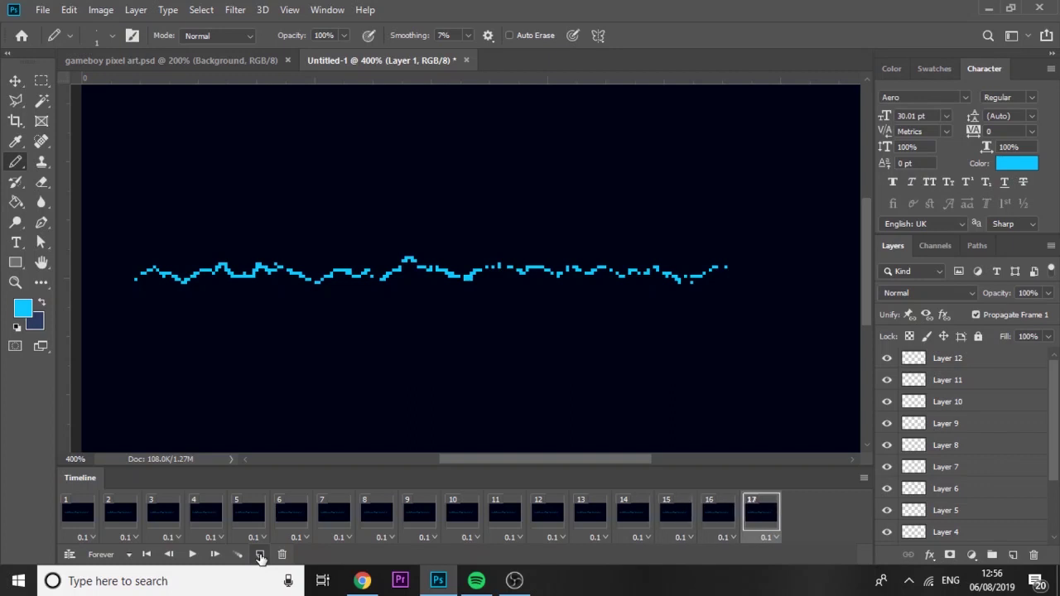
{"action": "left_click", "coordinate": [260, 555]}
{"action": "left_click", "coordinate": [260, 554]}
{"action": "left_click", "coordinate": [260, 555]}
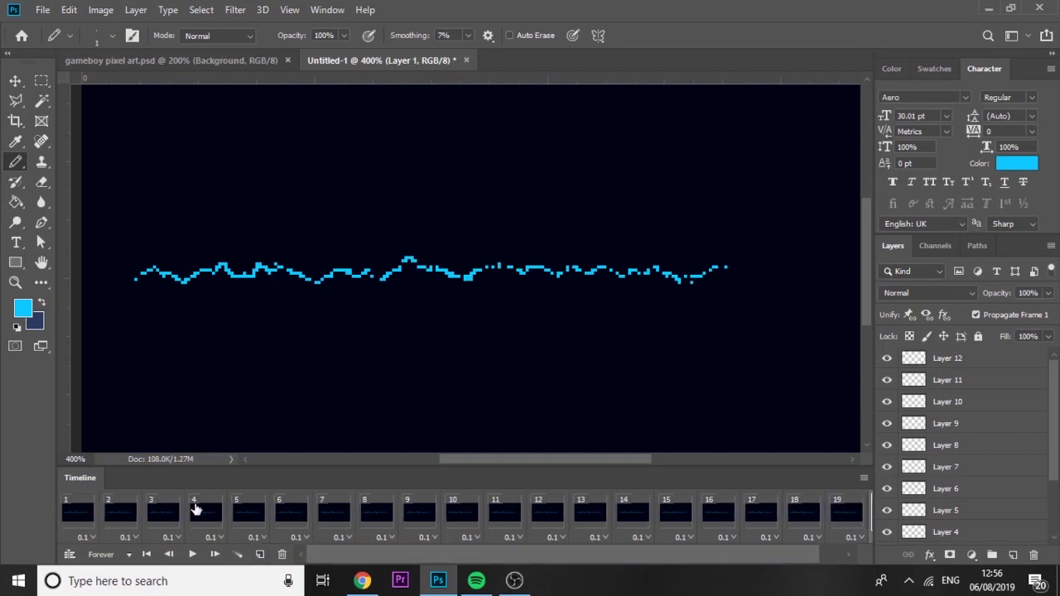
In frame 1, hide Layers 1 to 12 so that only the Background layer is shown.
{"action": "left_click", "coordinate": [220, 514]}
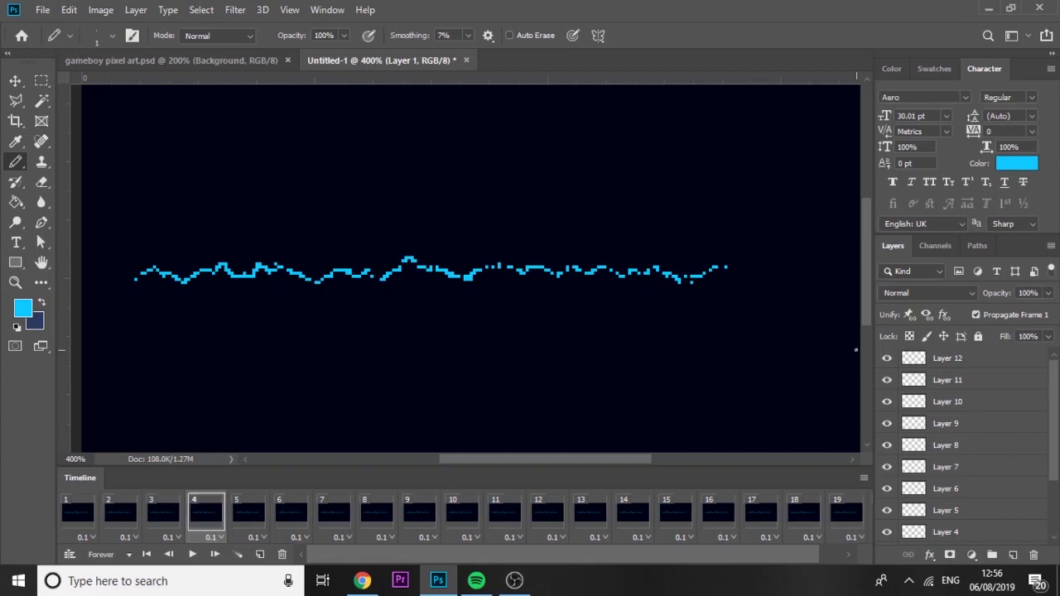
{"action": "left_click", "coordinate": [92, 510]}
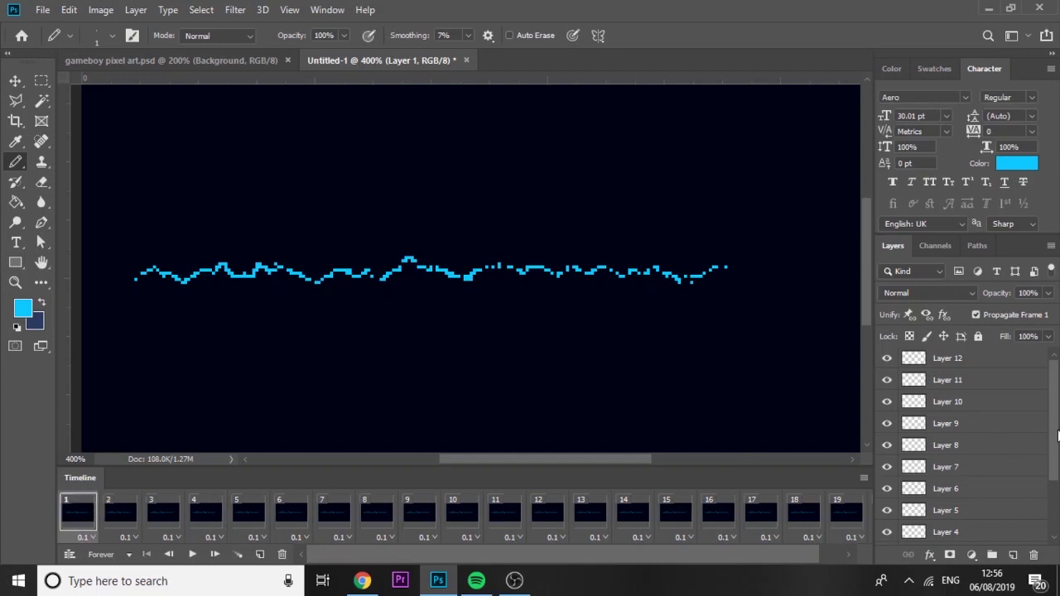
{"action": "left_click_drag", "start_coordinate": [884, 354], "coordinate": [887, 530]}
{"action": "left_click_drag", "start_coordinate": [1054, 420], "coordinate": [1053, 485]}
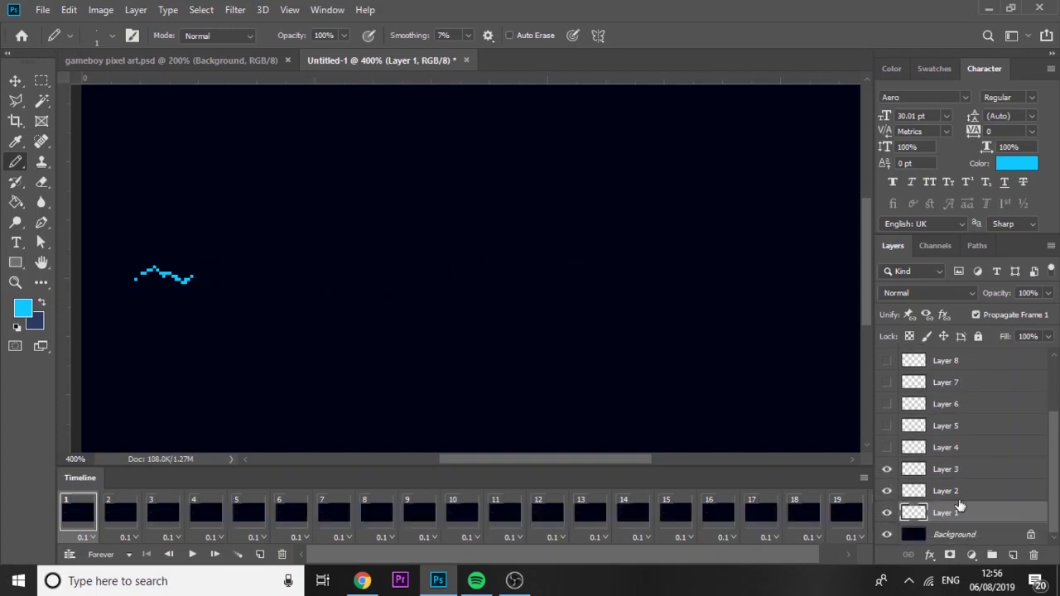
{"action": "left_click", "coordinate": [887, 512]}
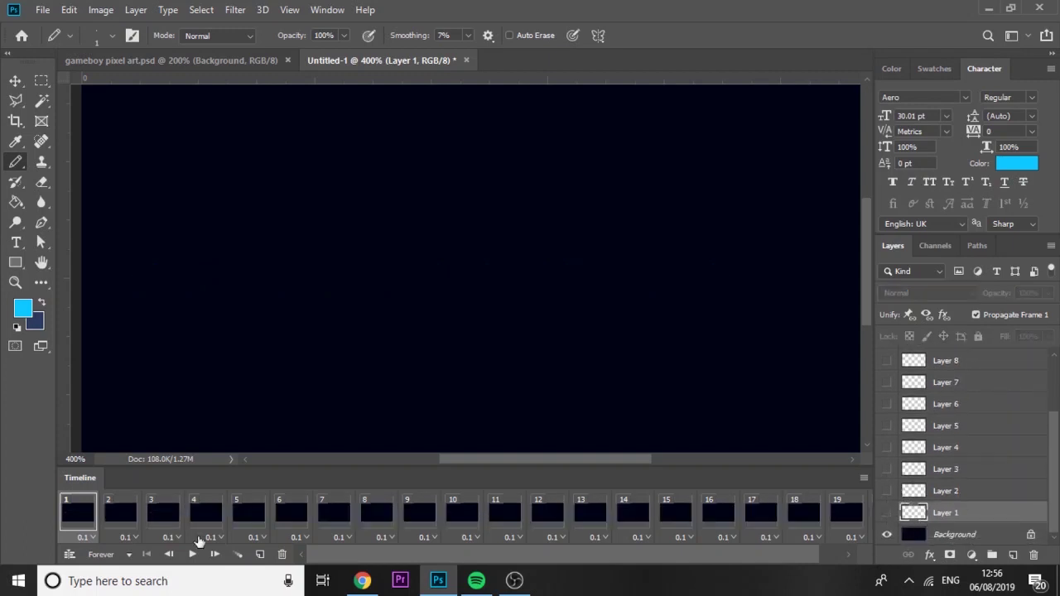
Show one line segment per frame: Layer 1 in frame 4, Layer 2 in frame 5 and Layer 3 in frame 6.
{"action": "left_click", "coordinate": [213, 513]}
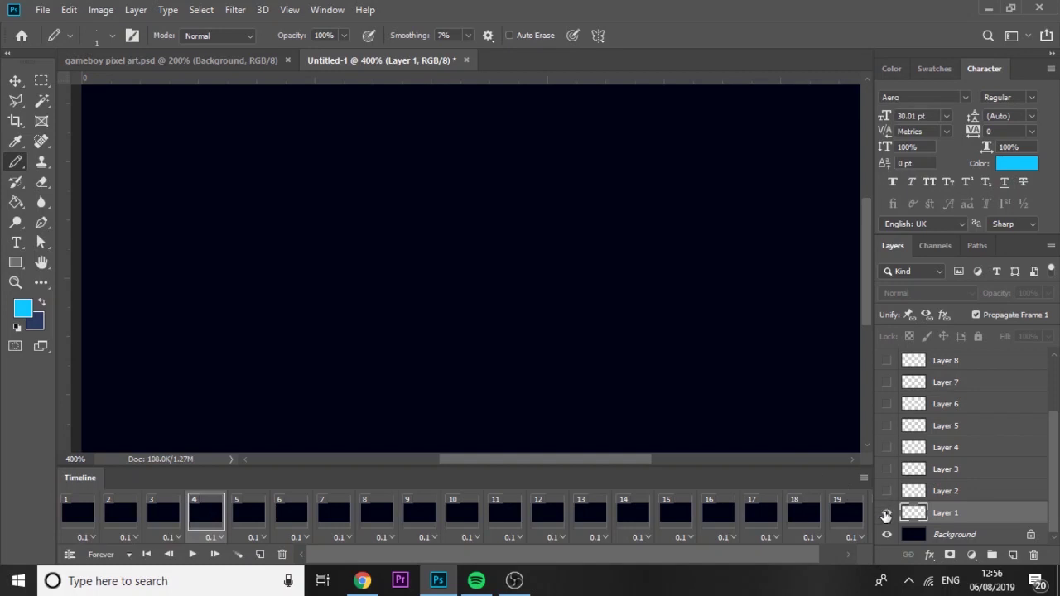
{"action": "left_click", "coordinate": [887, 512]}
{"action": "left_click", "coordinate": [267, 515]}
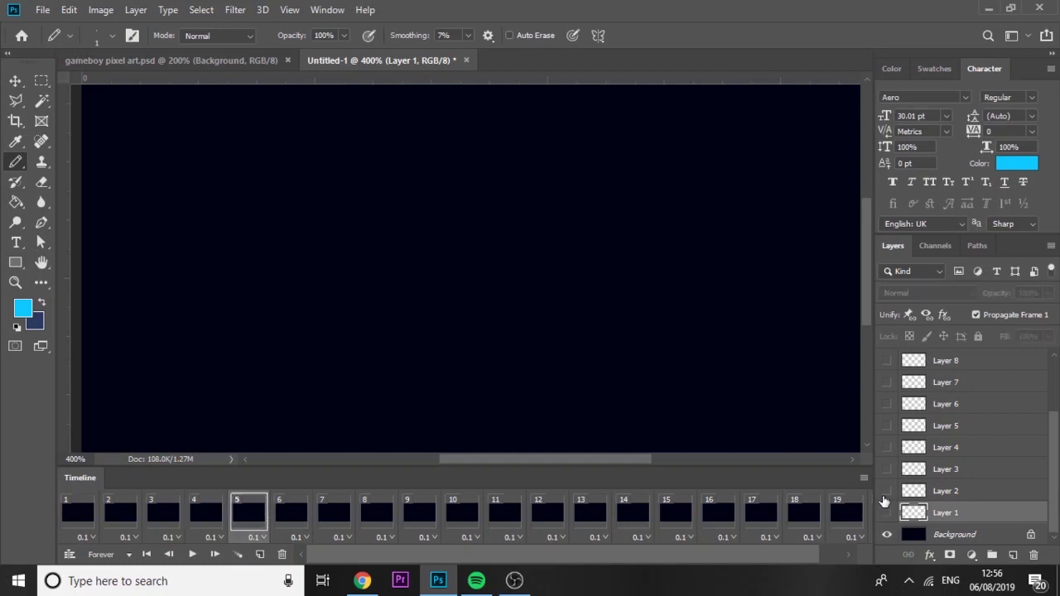
{"action": "left_click", "coordinate": [886, 491]}
{"action": "left_click", "coordinate": [292, 509]}
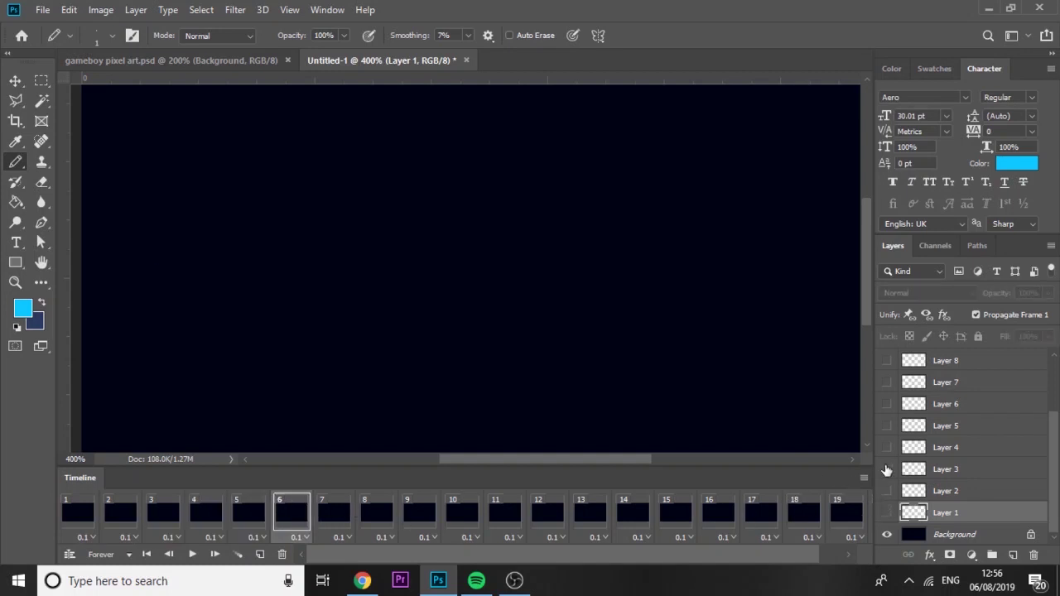
{"action": "left_click", "coordinate": [886, 469]}
Show Layer 4 in frame 7, Layer 5 in frame 8 and Layer 6 in frame 9.
{"action": "left_click", "coordinate": [329, 526]}
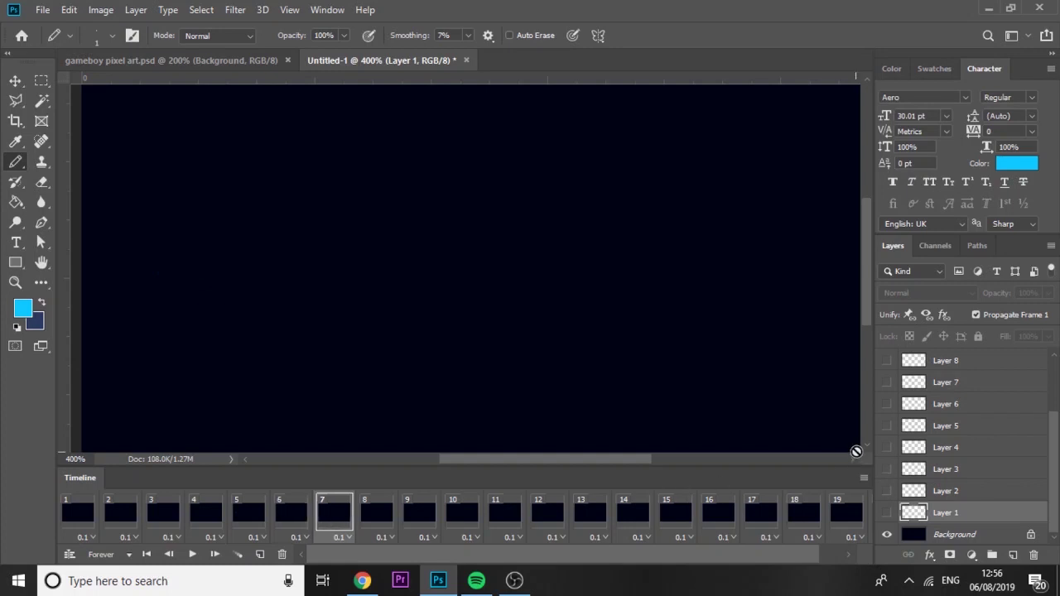
{"action": "left_click", "coordinate": [886, 447]}
{"action": "left_click", "coordinate": [378, 514]}
{"action": "left_click", "coordinate": [887, 425]}
{"action": "left_click", "coordinate": [422, 517]}
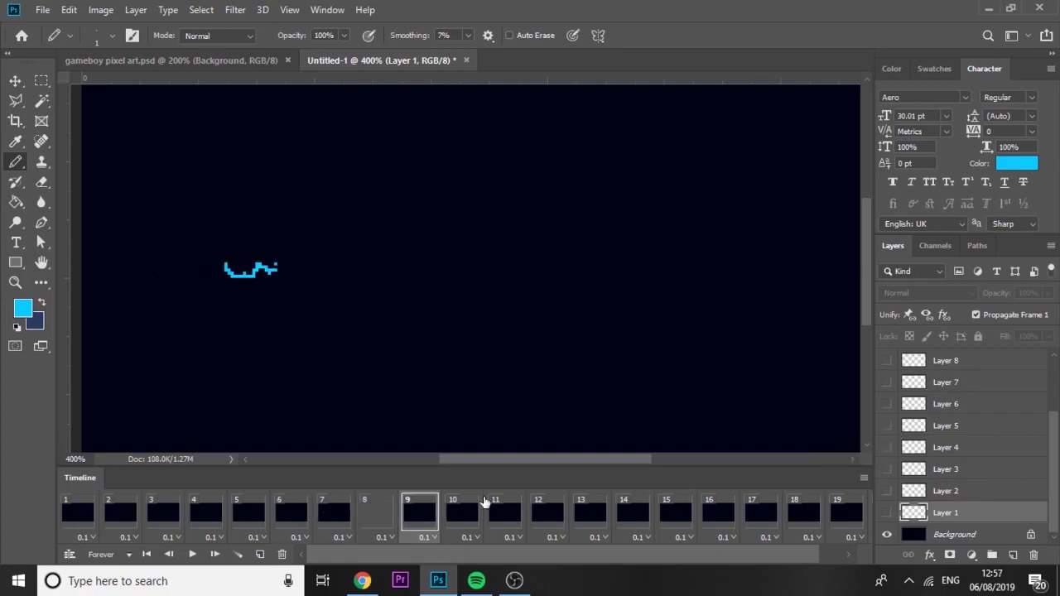
{"action": "left_click", "coordinate": [886, 404]}
Show Layer 7 in frame 10 and Layer 8 in frame 11.
{"action": "left_click", "coordinate": [460, 514]}
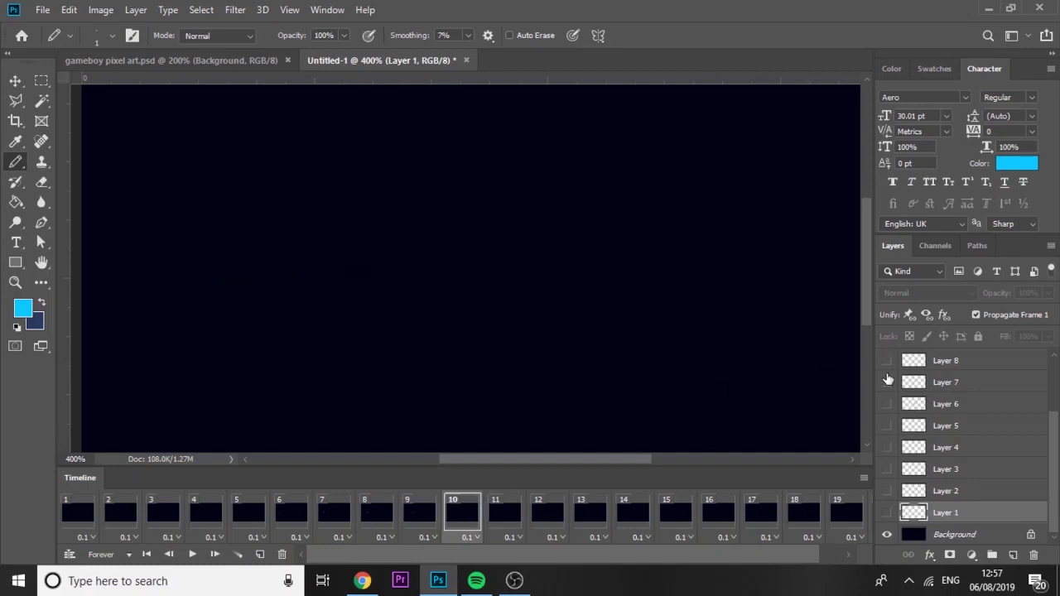
{"action": "left_click", "coordinate": [886, 382]}
{"action": "left_click", "coordinate": [507, 509]}
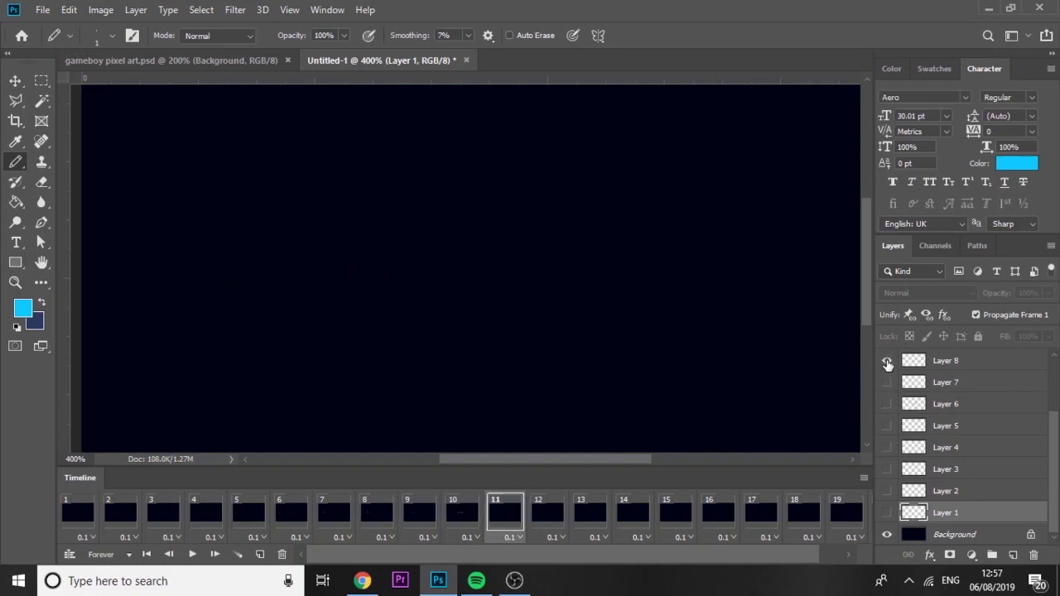
{"action": "left_click", "coordinate": [887, 360]}
Show Layer 9 in frame 12, Layer 10 in frame 13 and Layer 11 in frame 14.
{"action": "left_click", "coordinate": [547, 514]}
{"action": "scroll", "coordinate": [960, 439], "scroll_direction": "up", "scroll_amount": 3}
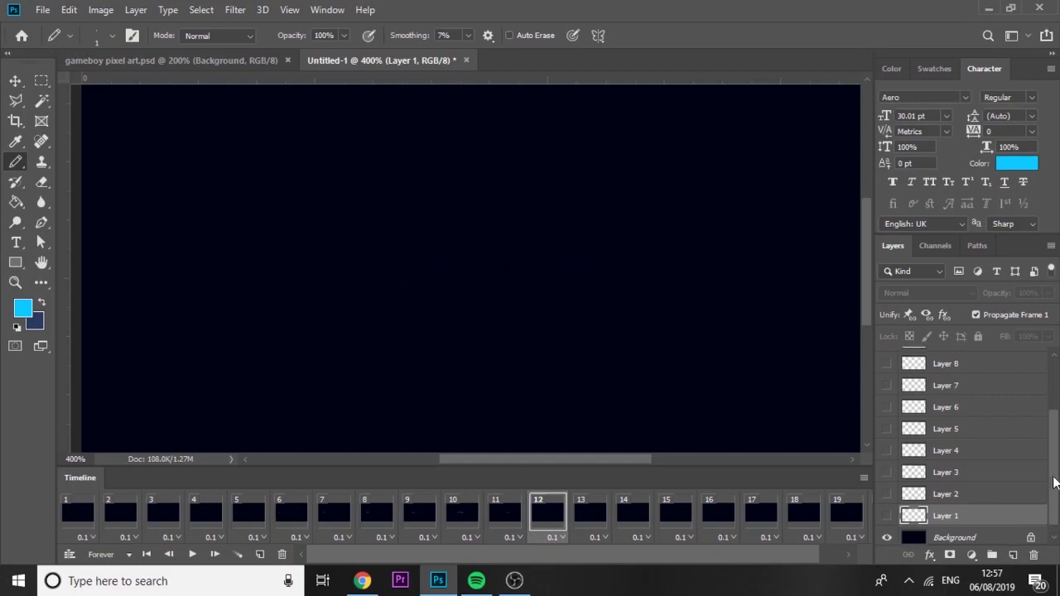
{"action": "scroll", "coordinate": [960, 447], "scroll_direction": "down", "scroll_amount": 3}
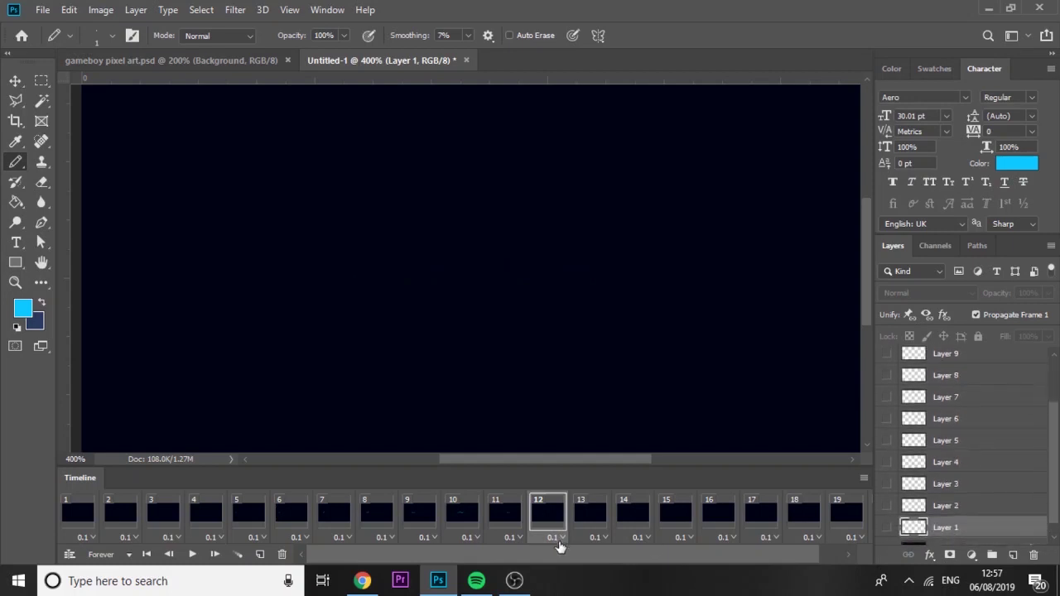
{"action": "left_click", "coordinate": [516, 513]}
{"action": "left_click", "coordinate": [549, 517]}
{"action": "scroll", "coordinate": [1053, 455], "scroll_direction": "up", "scroll_amount": 3}
{"action": "left_click", "coordinate": [887, 423]}
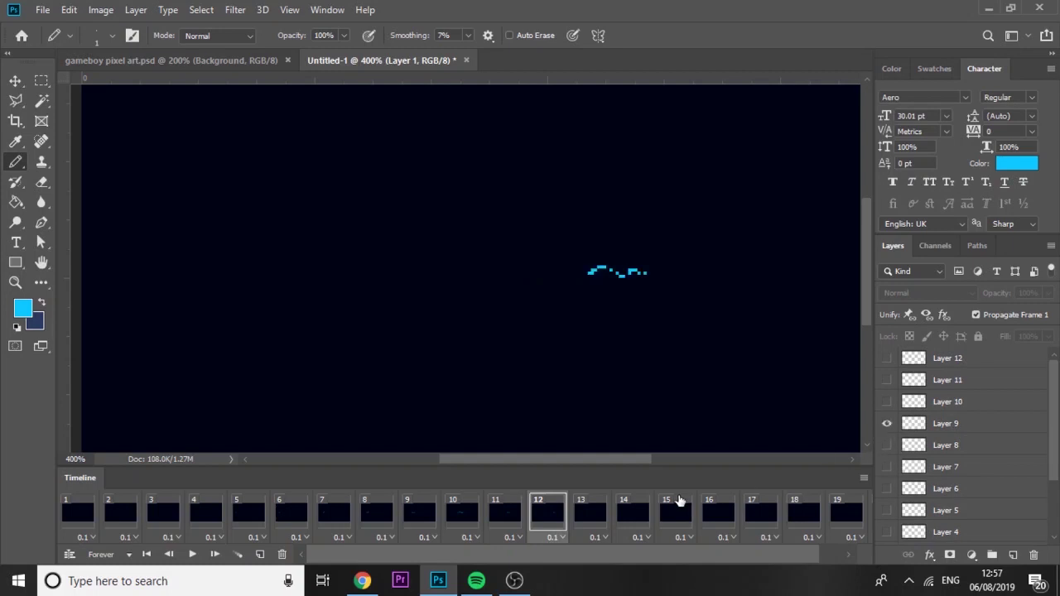
{"action": "left_click", "coordinate": [589, 513]}
{"action": "left_click", "coordinate": [886, 402]}
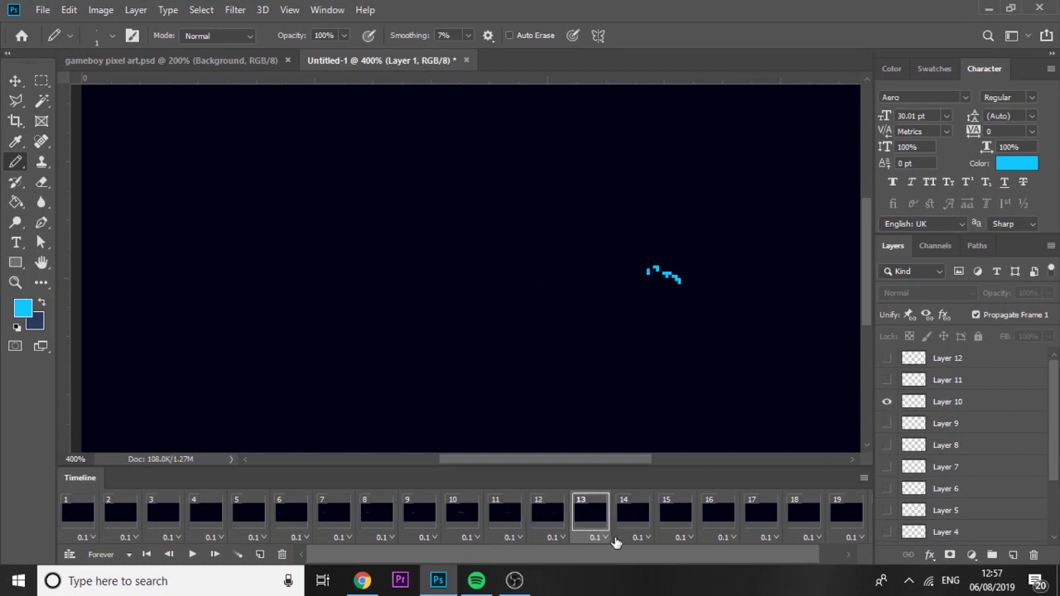
{"action": "left_click", "coordinate": [629, 513]}
{"action": "left_click", "coordinate": [884, 386]}
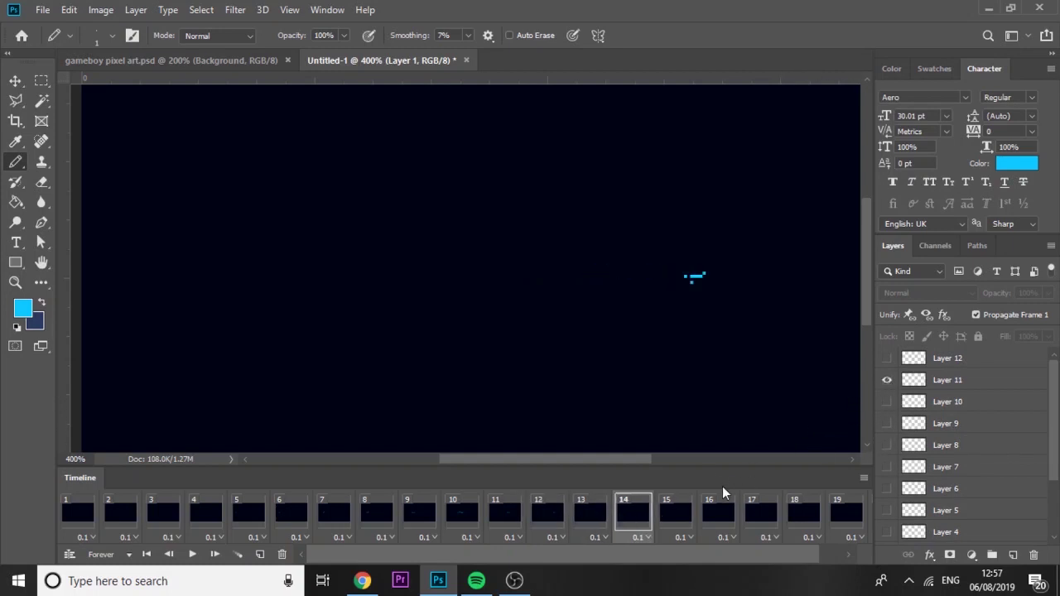
Show Layer 12 in frame 15, then play the whole animation once to check its motion.
{"action": "left_click", "coordinate": [675, 513]}
{"action": "left_click", "coordinate": [887, 358]}
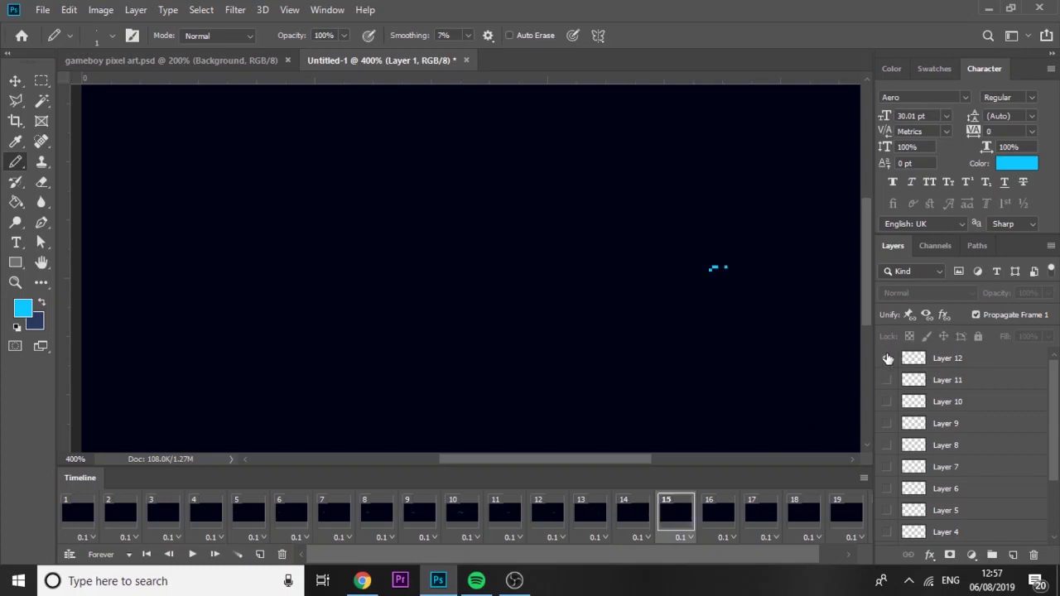
{"action": "key", "text": "ctrl+minus"}
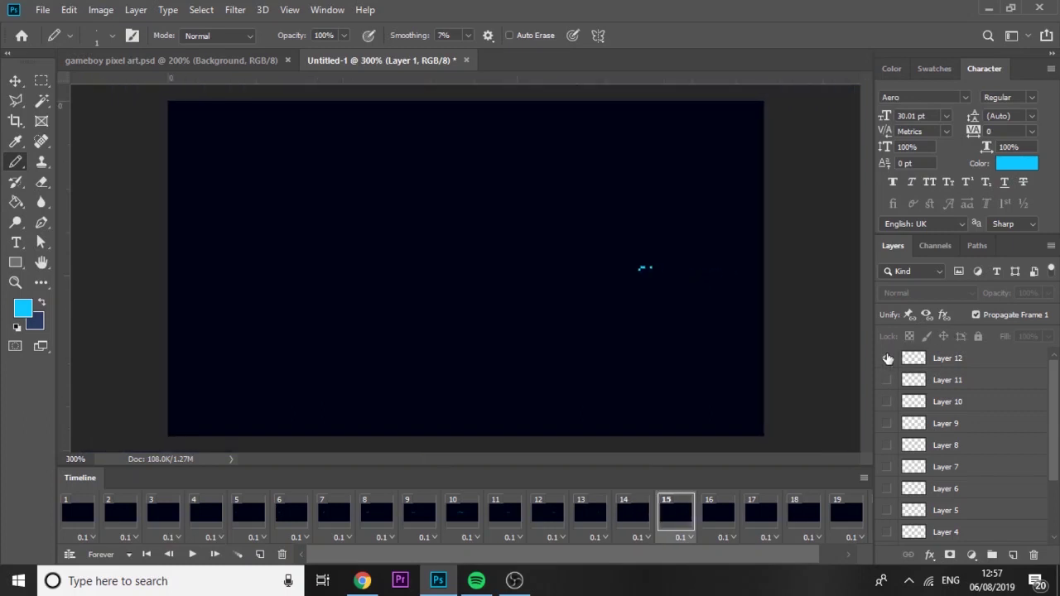
{"action": "key", "text": "space"}
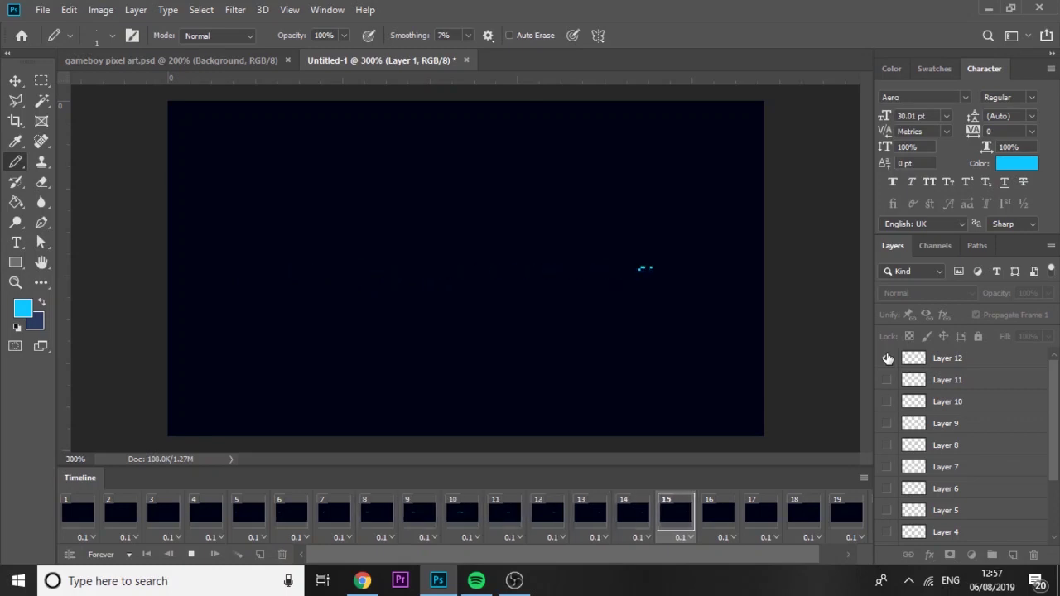
{"action": "key", "text": "space"}
Add a new layer in frame 16, draw two separate cyan pixels just past the line's end, and compare it with frames 14 and 15.
{"action": "left_click", "coordinate": [679, 524]}
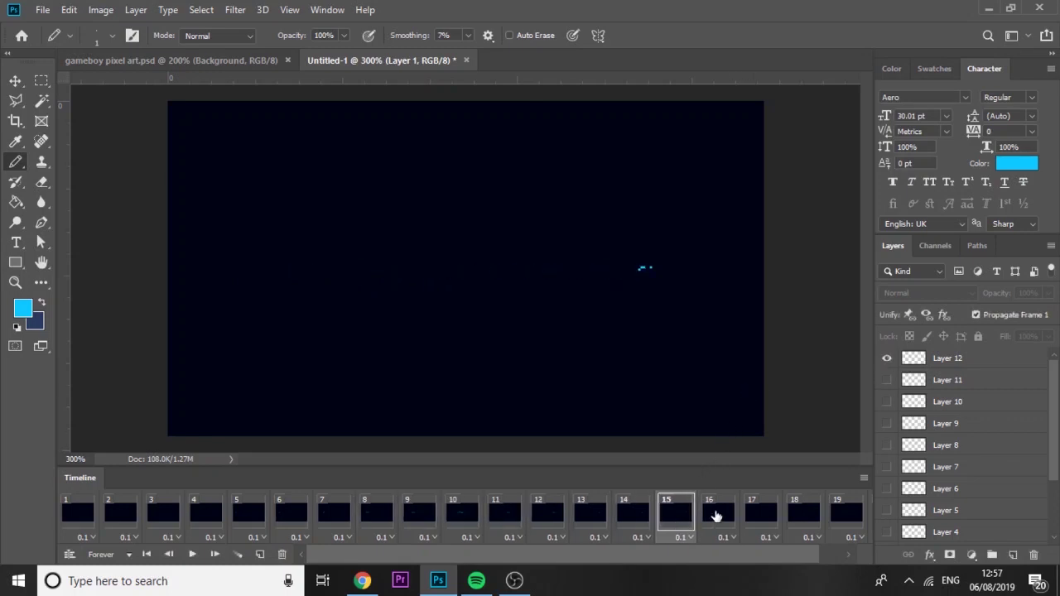
{"action": "left_click", "coordinate": [720, 515]}
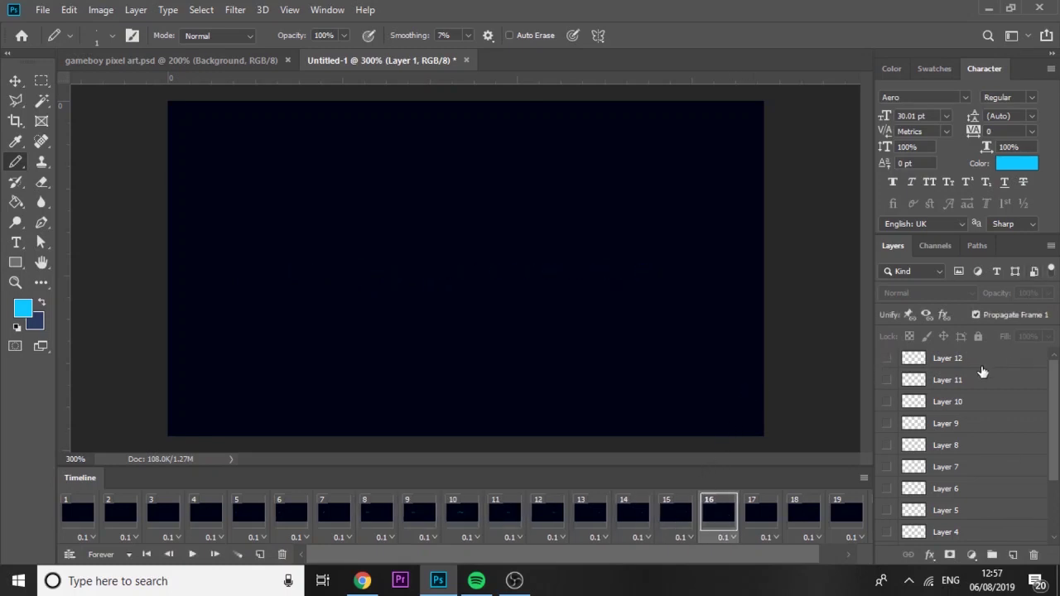
{"action": "key", "text": "ctrl+shift+alt+n"}
{"action": "left_click", "coordinate": [679, 517]}
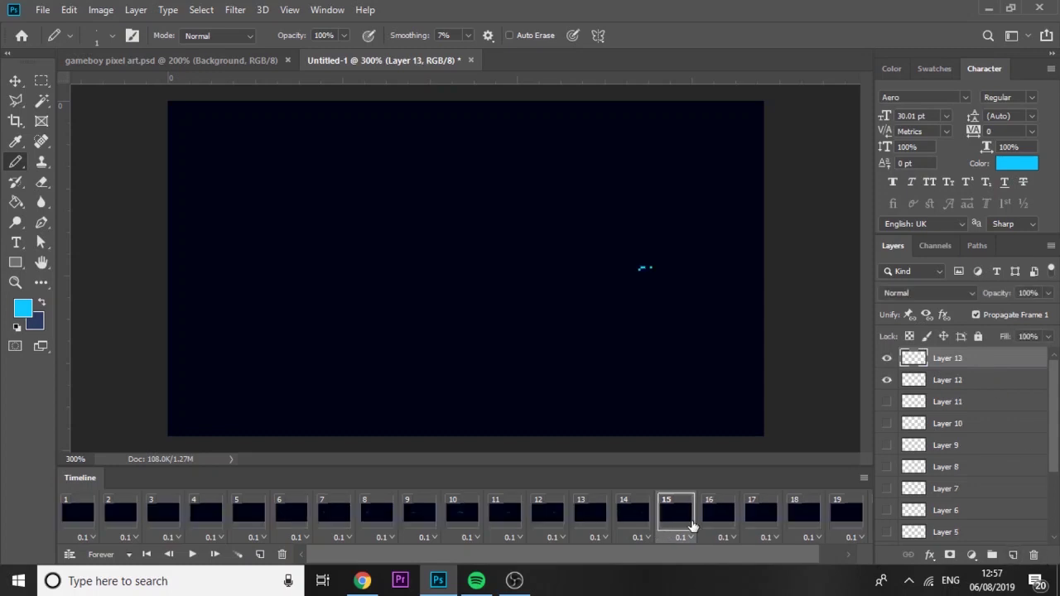
{"action": "left_click", "coordinate": [710, 520]}
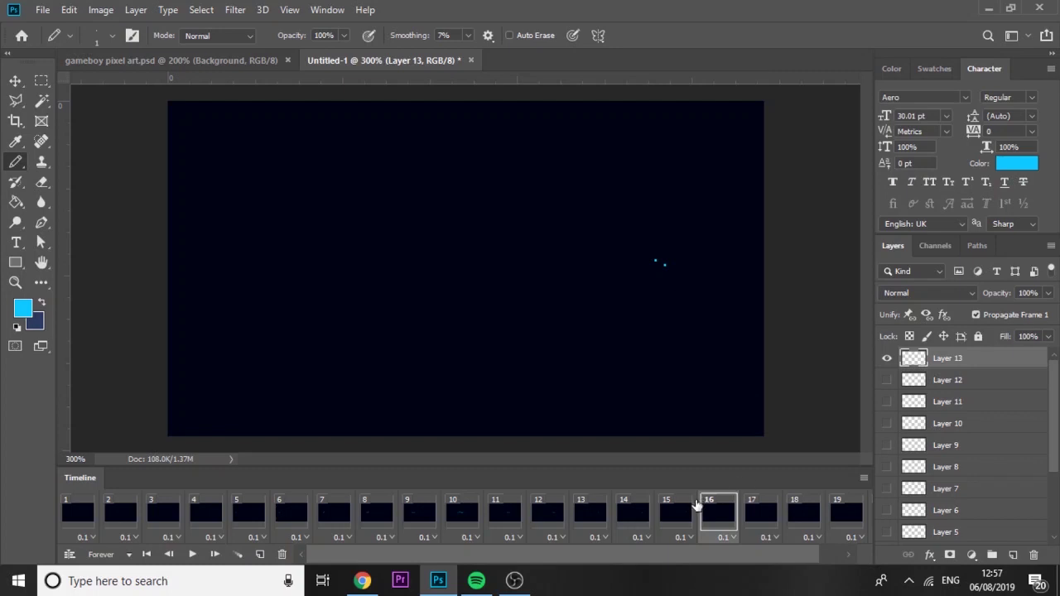
{"action": "left_click", "coordinate": [681, 525]}
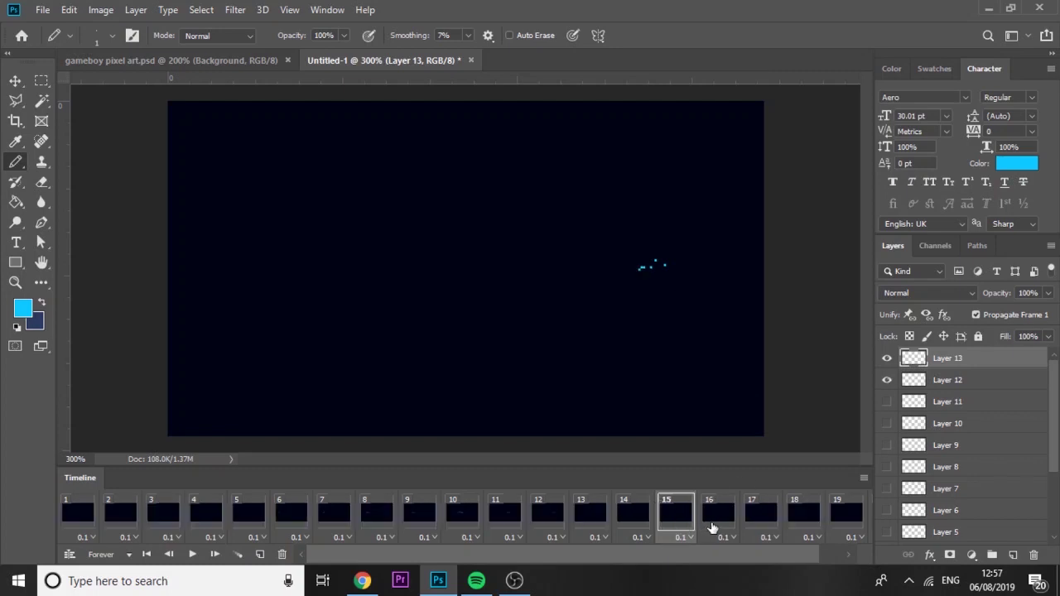
{"action": "left_click", "coordinate": [622, 512]}
{"action": "left_click", "coordinate": [714, 511]}
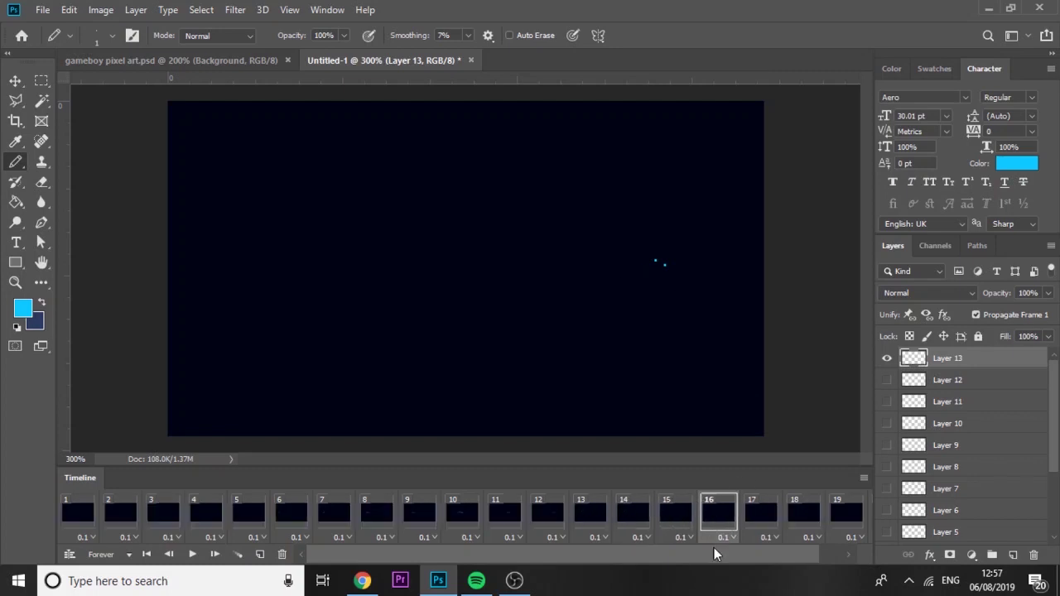
Hide Layer 13 in frame 1, show it in frame 16, and play back the animation.
{"action": "left_click", "coordinate": [75, 513]}
{"action": "left_click", "coordinate": [887, 358]}
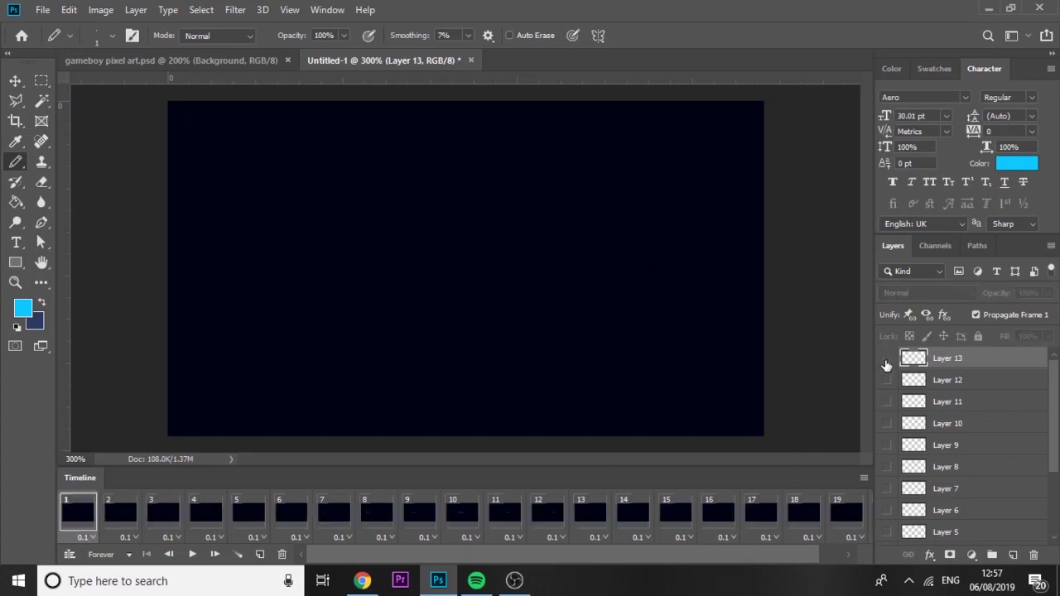
{"action": "scroll", "coordinate": [597, 558], "scroll_direction": "right", "scroll_amount": 1}
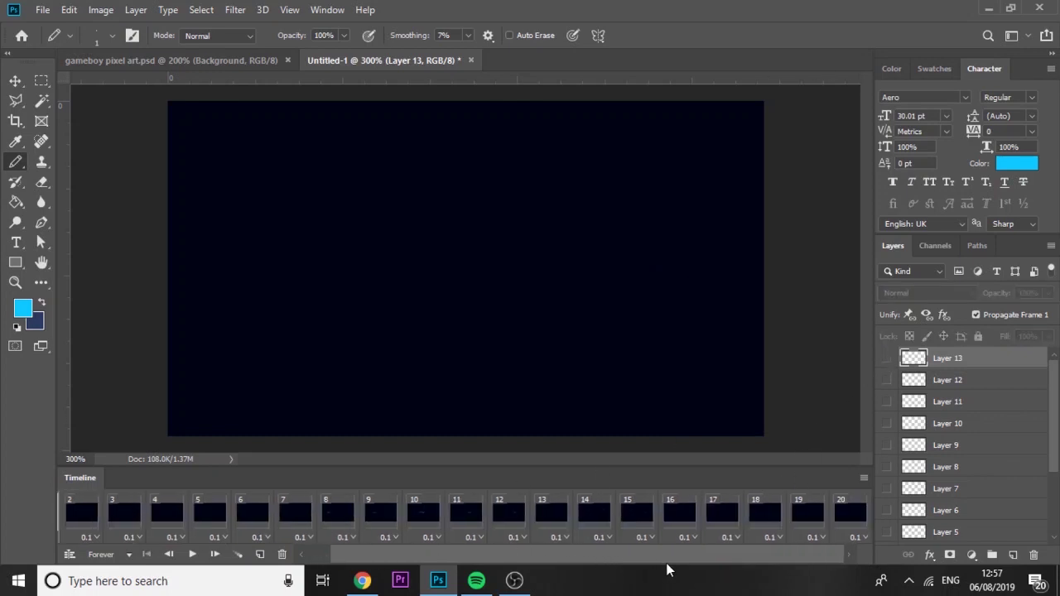
{"action": "left_click", "coordinate": [630, 518]}
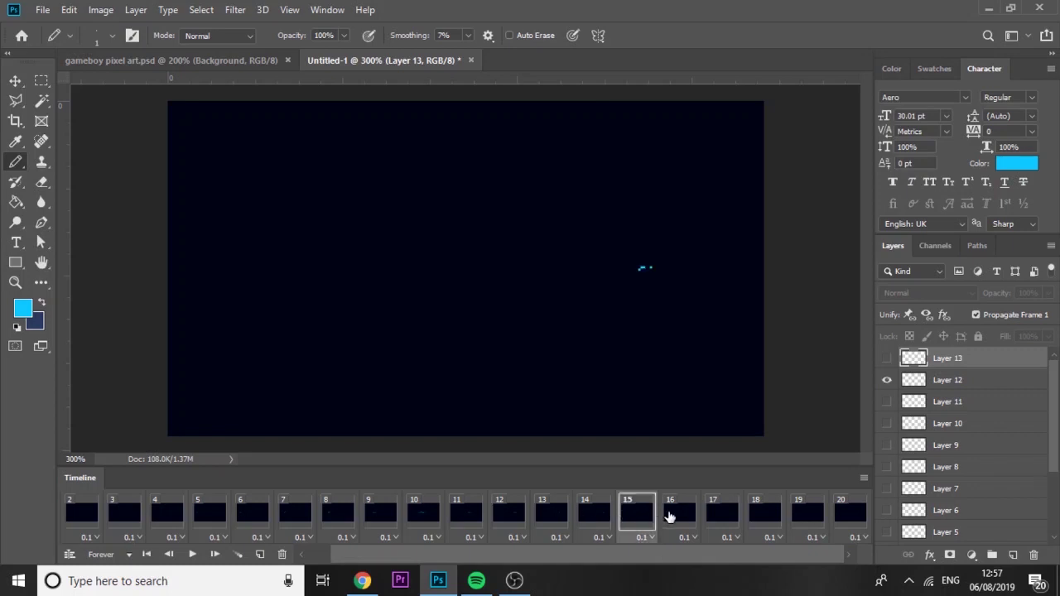
{"action": "left_click", "coordinate": [673, 517]}
{"action": "left_click", "coordinate": [887, 358]}
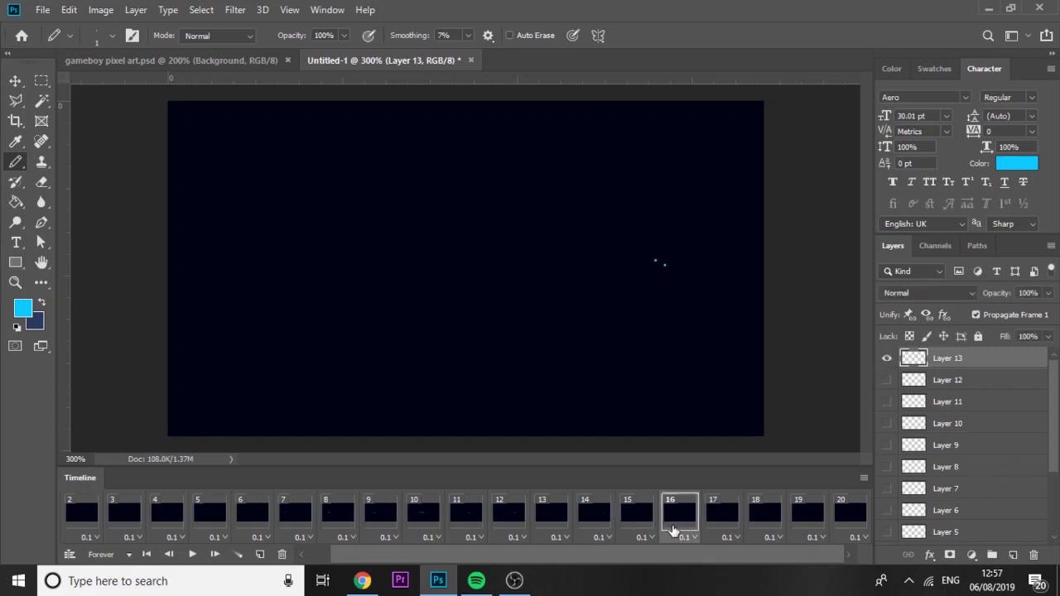
{"action": "key", "text": "space"}
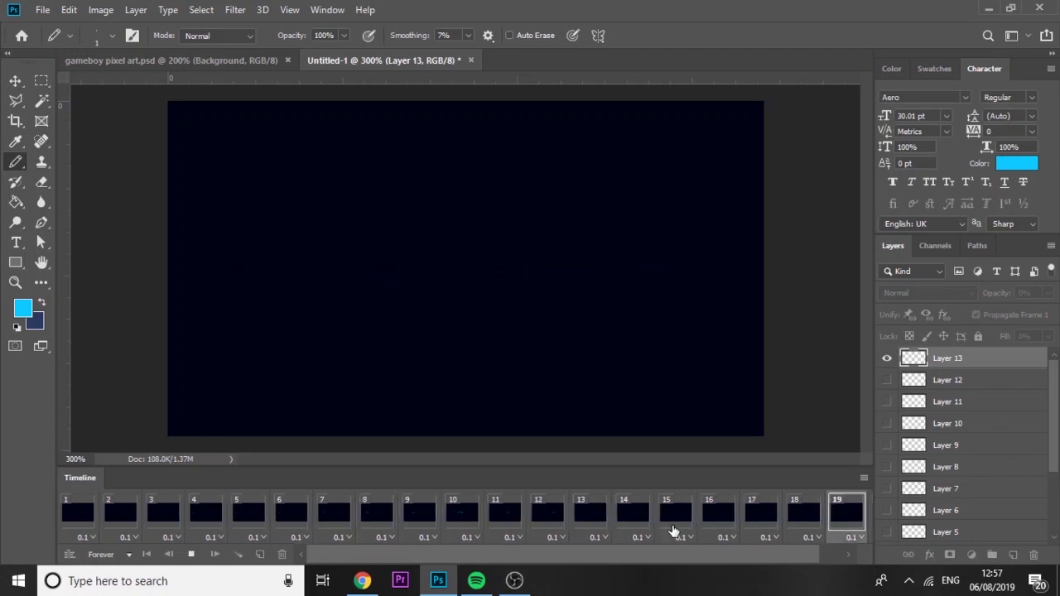
{"action": "key", "text": "space"}
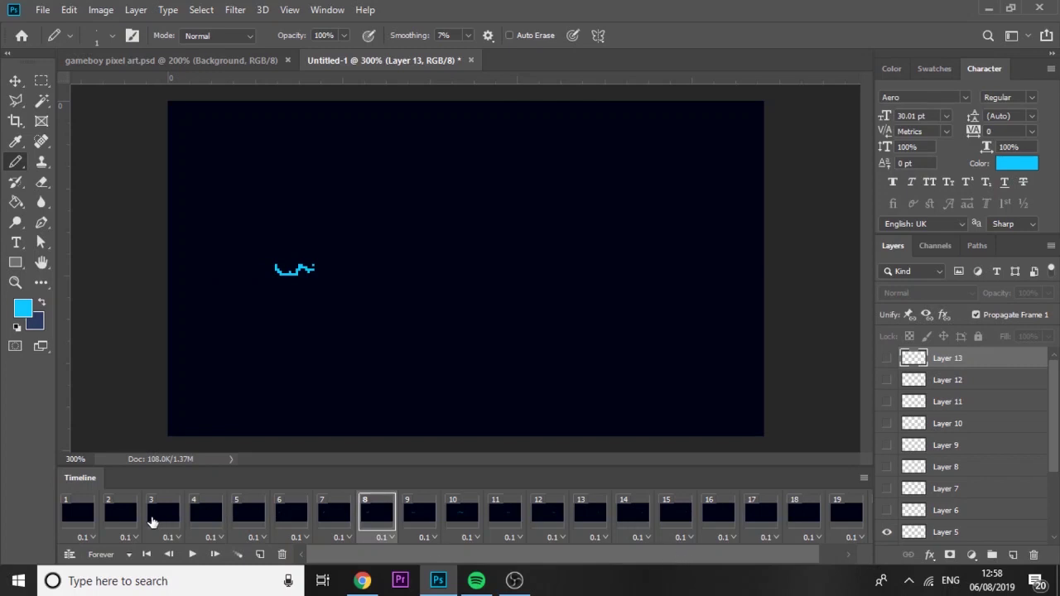
Select Layer 1 in frame 4 and set the Pencil tool's opacity to 40%.
{"action": "left_click", "coordinate": [208, 513]}
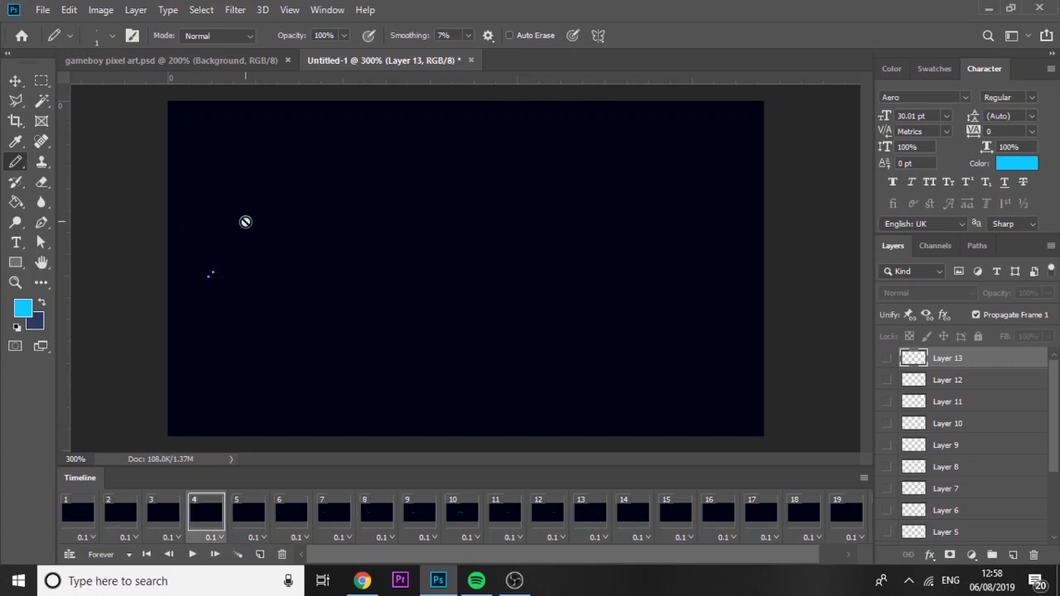
{"action": "scroll", "coordinate": [1057, 380], "scroll_direction": "down", "scroll_amount": 5}
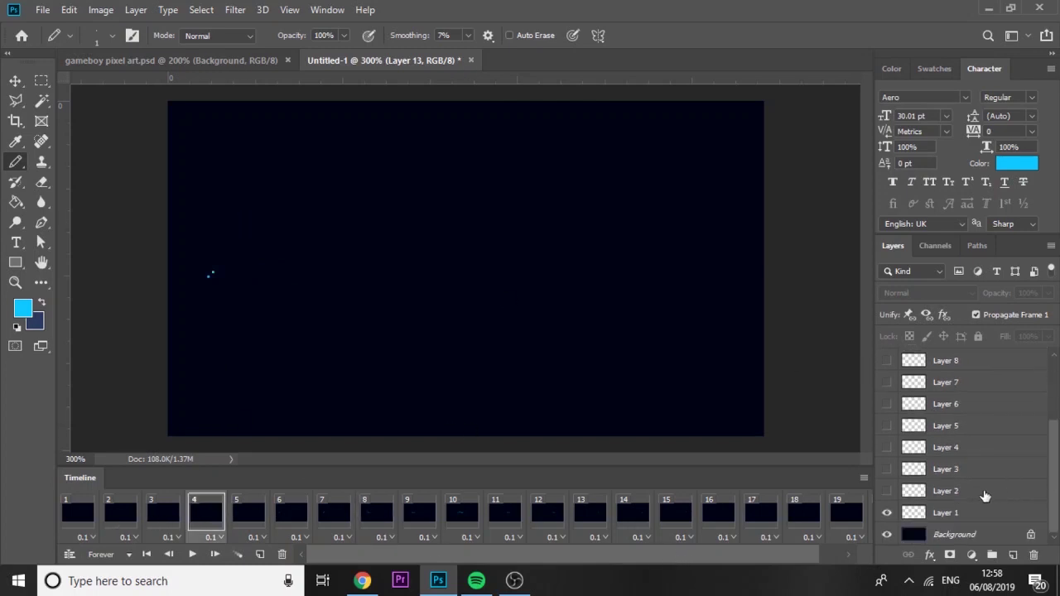
{"action": "left_click", "coordinate": [962, 514]}
{"action": "key", "text": "ctrl+plus"}
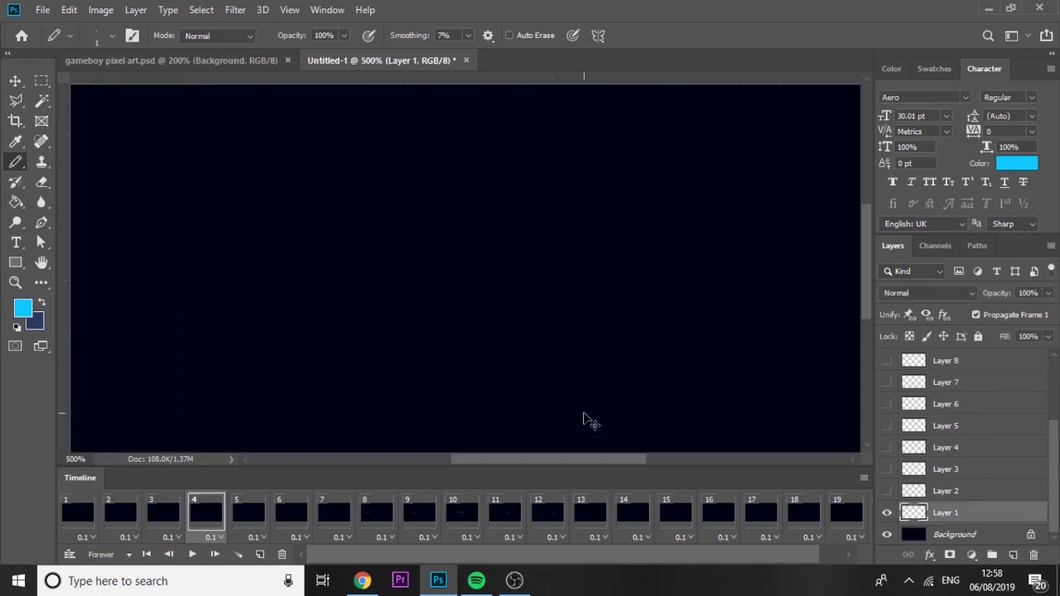
{"action": "key", "text": "h"}
{"action": "left_click_drag", "start_coordinate": [204, 360], "coordinate": [466, 362]}
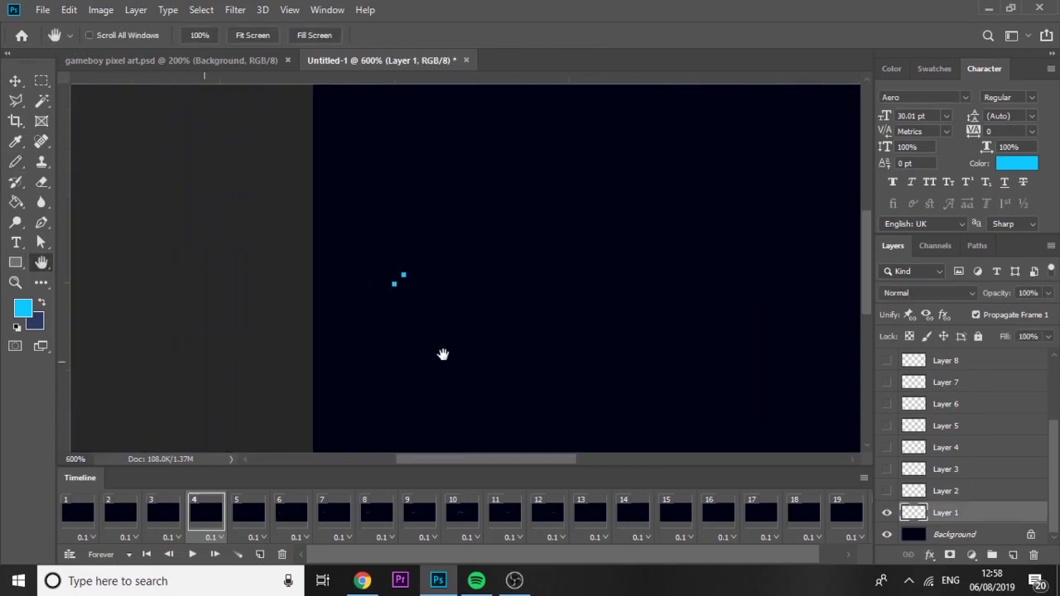
{"action": "key", "text": "b"}
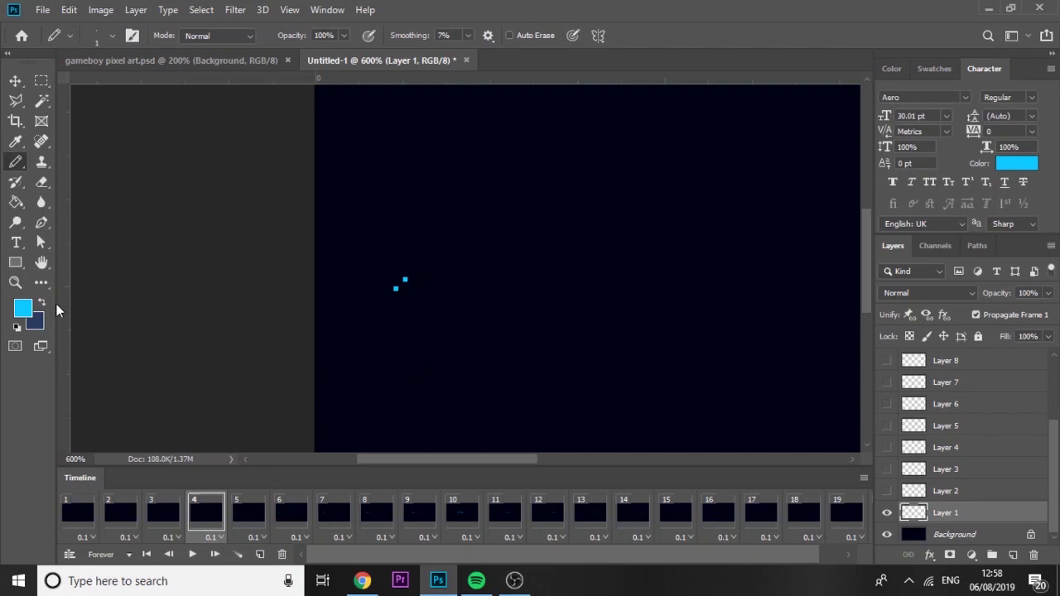
{"action": "left_click", "coordinate": [343, 35]}
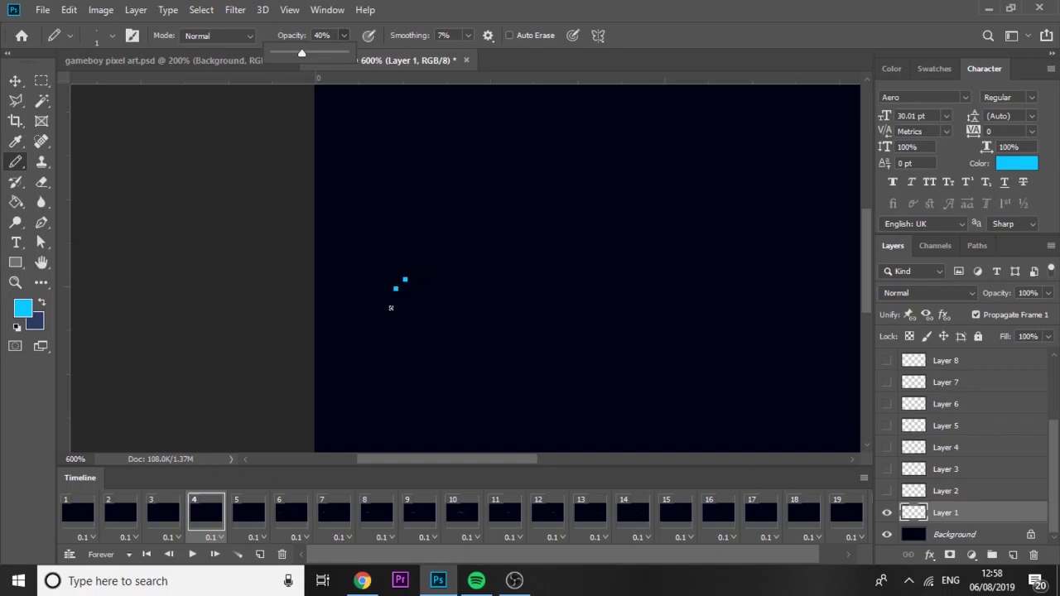
Scatter single faint cyan pixels around the two-dot segment on Layer 1 in frame 4.
{"action": "left_click", "coordinate": [395, 283]}
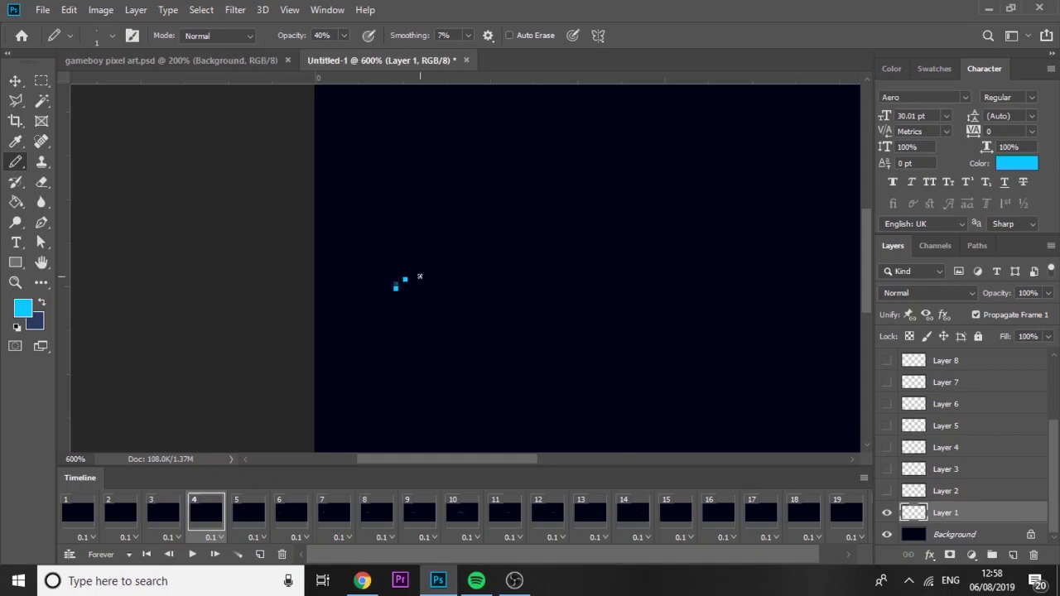
{"action": "left_click", "coordinate": [419, 274]}
{"action": "left_click", "coordinate": [405, 266]}
{"action": "left_click", "coordinate": [405, 287]}
Add faint 40% opacity pixels around the line segment on Layer 2 in frame 5.
{"action": "left_click", "coordinate": [249, 513]}
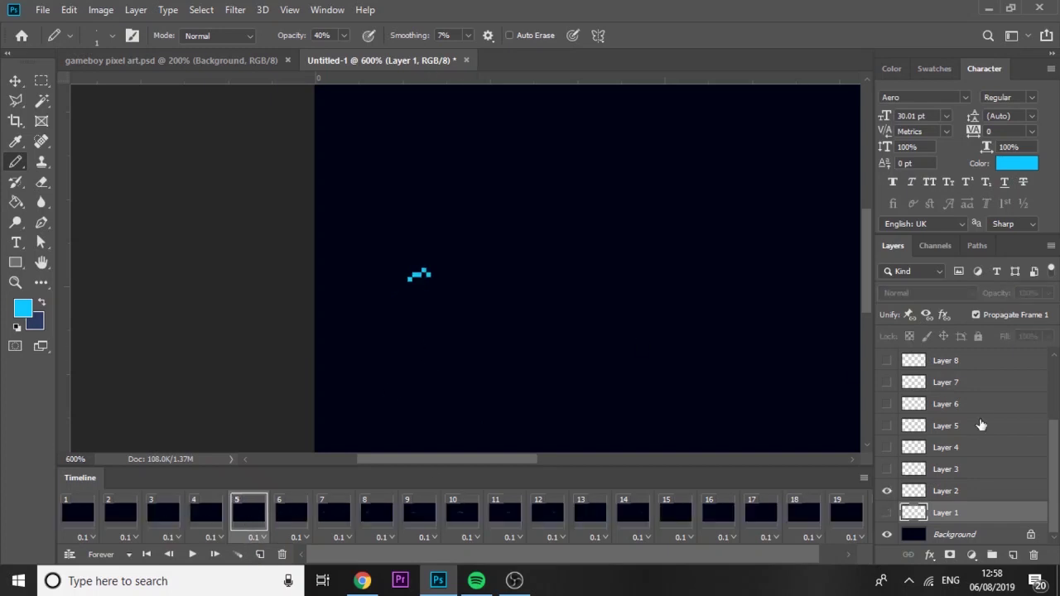
{"action": "left_click", "coordinate": [968, 491]}
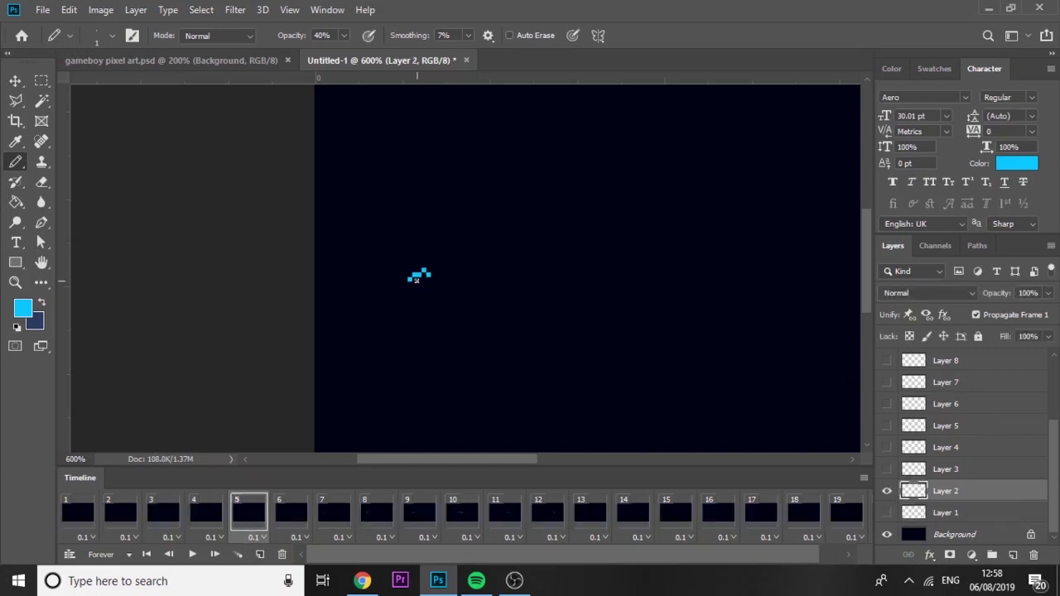
{"action": "left_click", "coordinate": [442, 265]}
{"action": "left_click", "coordinate": [461, 269]}
{"action": "left_click", "coordinate": [442, 274]}
{"action": "left_click", "coordinate": [405, 270]}
Add faint 40% opacity pixels above and below the line segment on Layer 3 in frame 6.
{"action": "left_click", "coordinate": [293, 510]}
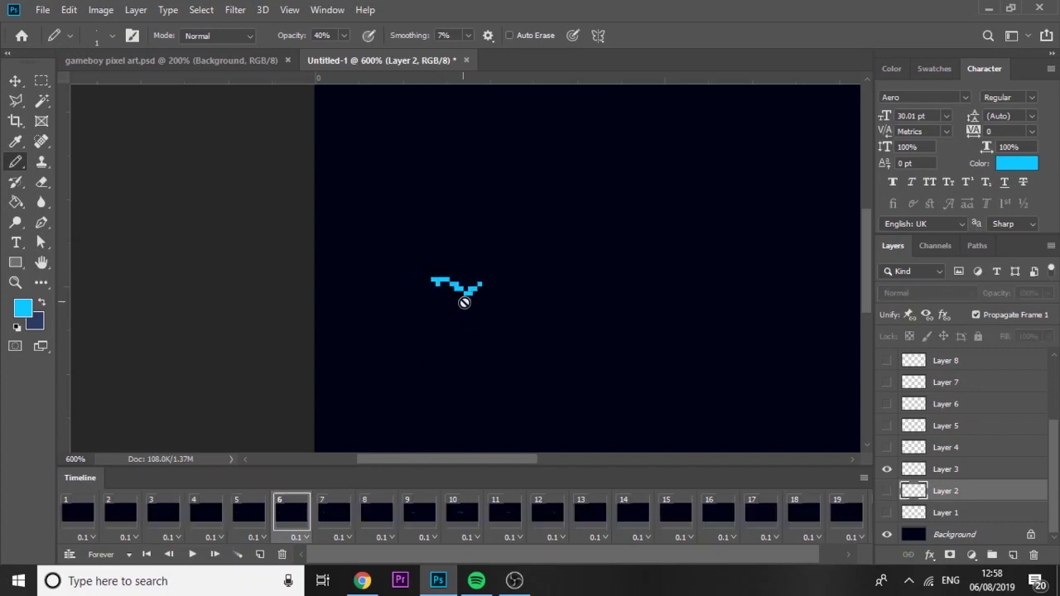
{"action": "left_click", "coordinate": [985, 469]}
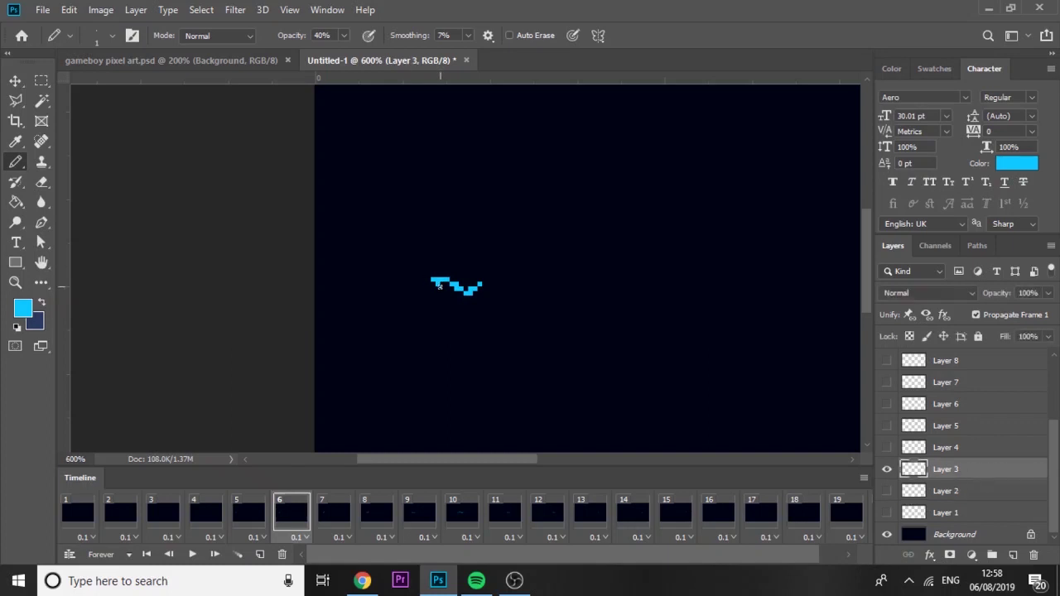
{"action": "left_click", "coordinate": [425, 270]}
{"action": "left_click", "coordinate": [452, 270]}
{"action": "left_click", "coordinate": [466, 278]}
{"action": "left_click", "coordinate": [475, 302]}
{"action": "left_click", "coordinate": [493, 293]}
Add faint 40% opacity pixels near both ends of the line segment on Layer 4 in frame 7.
{"action": "left_click", "coordinate": [353, 514]}
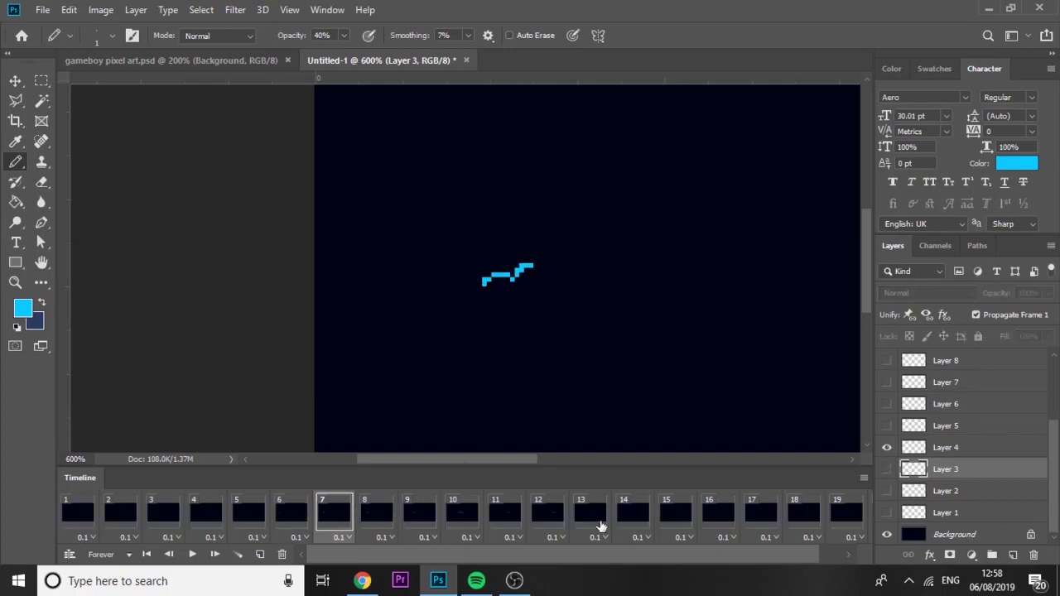
{"action": "left_click", "coordinate": [949, 449]}
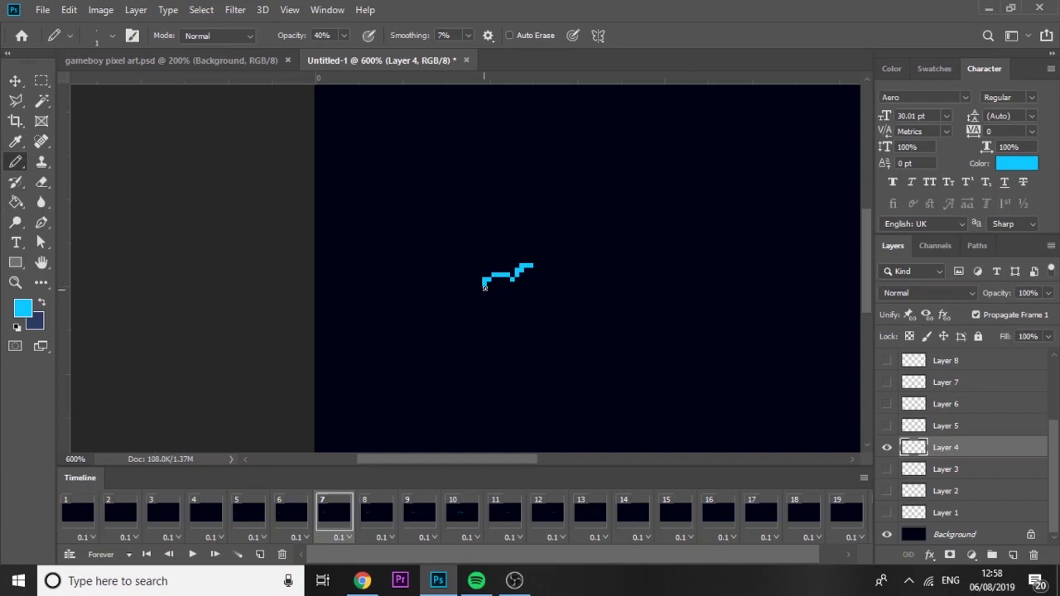
{"action": "left_click", "coordinate": [493, 287]}
{"action": "left_click", "coordinate": [544, 270]}
{"action": "left_click", "coordinate": [466, 284]}
Scatter faint 40% opacity pixels around the curved line segment on Layer 5 in frame 8.
{"action": "left_click_drag", "start_coordinate": [500, 461], "coordinate": [556, 461]}
{"action": "left_click", "coordinate": [379, 513]}
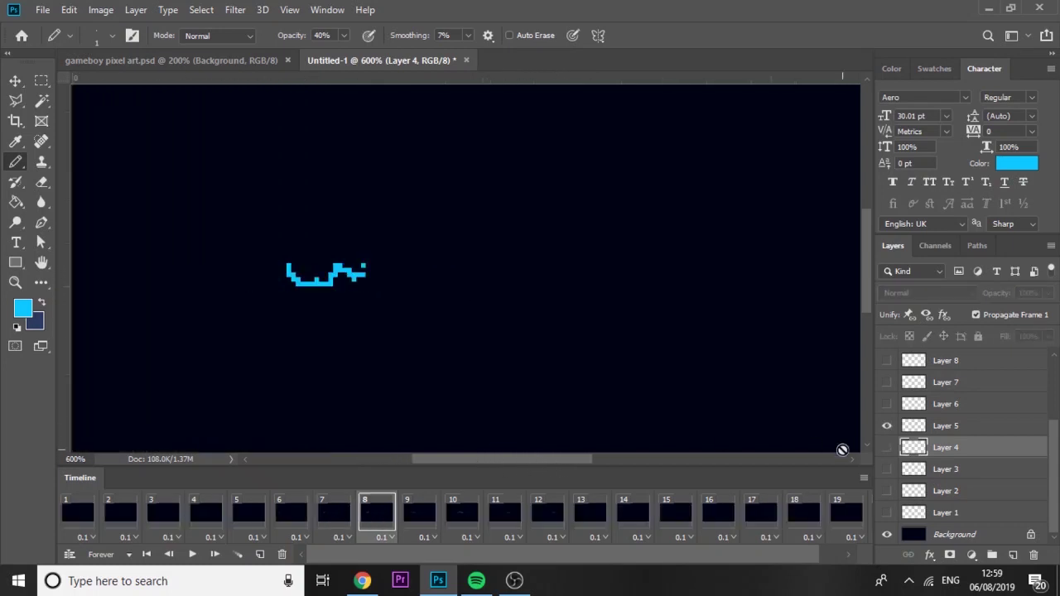
{"action": "left_click", "coordinate": [998, 429]}
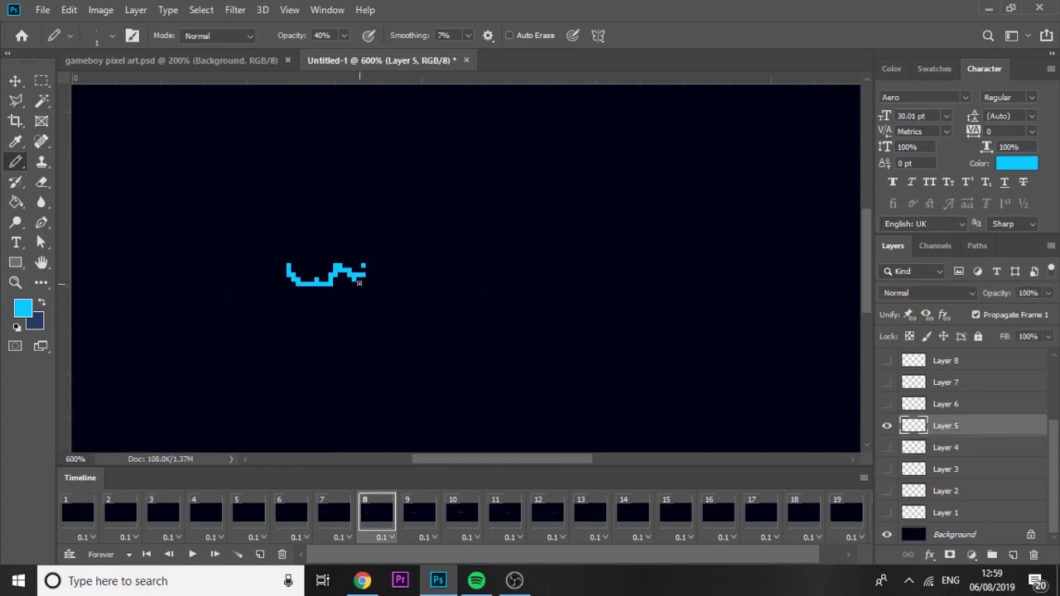
{"action": "left_click", "coordinate": [382, 274]}
{"action": "left_click", "coordinate": [391, 261]}
{"action": "left_click", "coordinate": [275, 281]}
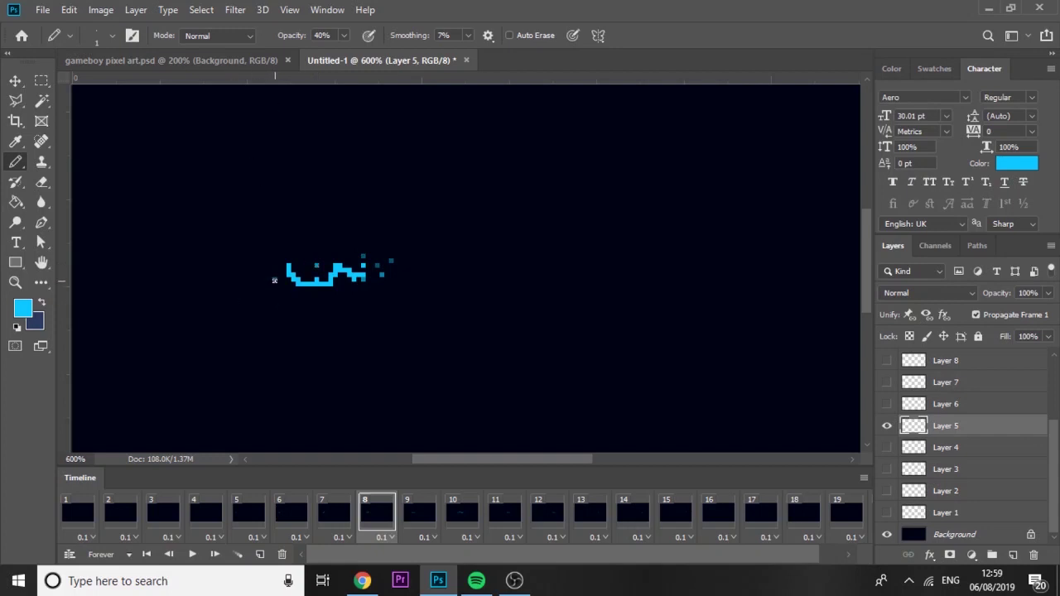
{"action": "left_click", "coordinate": [331, 297]}
{"action": "left_click", "coordinate": [358, 293]}
Scatter faint 40% opacity pixels around the wavy line segment on Layer 6 in frame 9, including beyond its leading end.
{"action": "left_click", "coordinate": [421, 513]}
{"action": "left_click", "coordinate": [965, 408]}
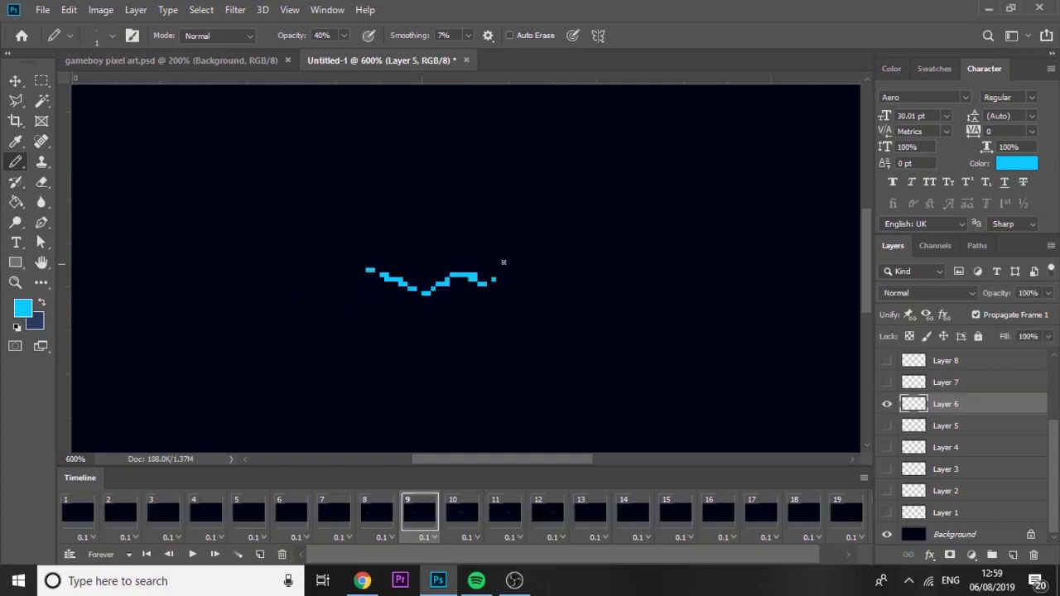
{"action": "left_click", "coordinate": [503, 261]}
{"action": "left_click", "coordinate": [521, 261]}
{"action": "left_click", "coordinate": [558, 270]}
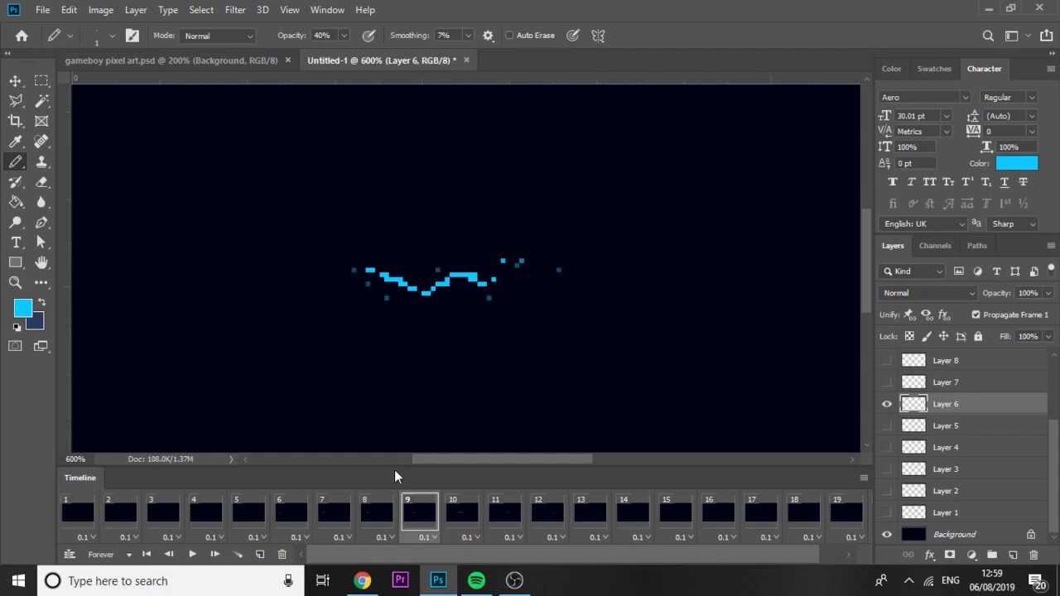
Scatter faint 40% opacity pixels around the long wavy line segment on Layer 7 in frame 10, including beyond both ends.
{"action": "left_click", "coordinate": [478, 512]}
{"action": "left_click", "coordinate": [961, 383]}
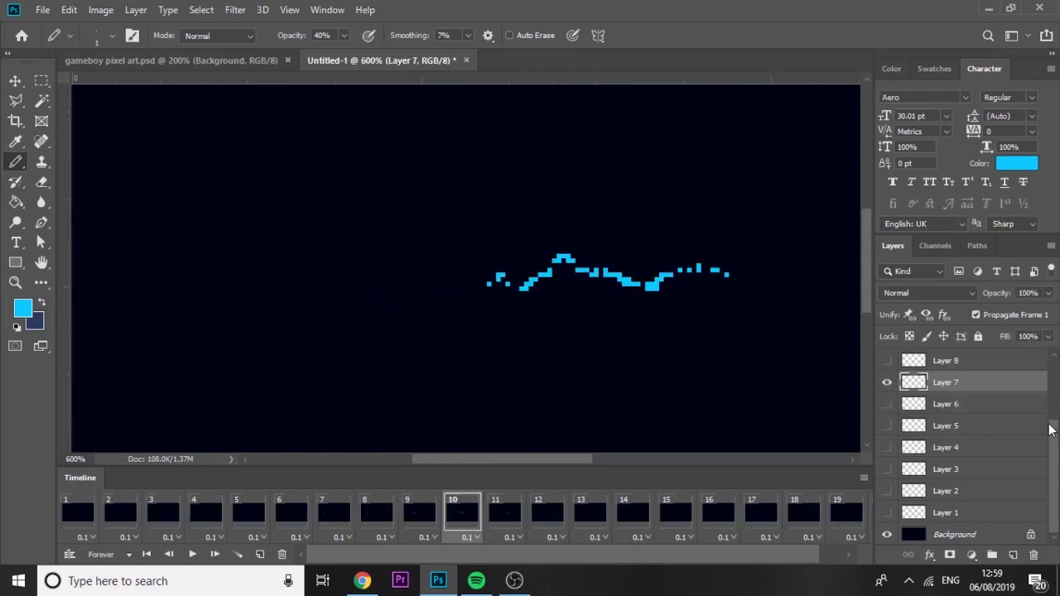
{"action": "scroll", "coordinate": [1049, 428], "scroll_direction": "up", "scroll_amount": 4}
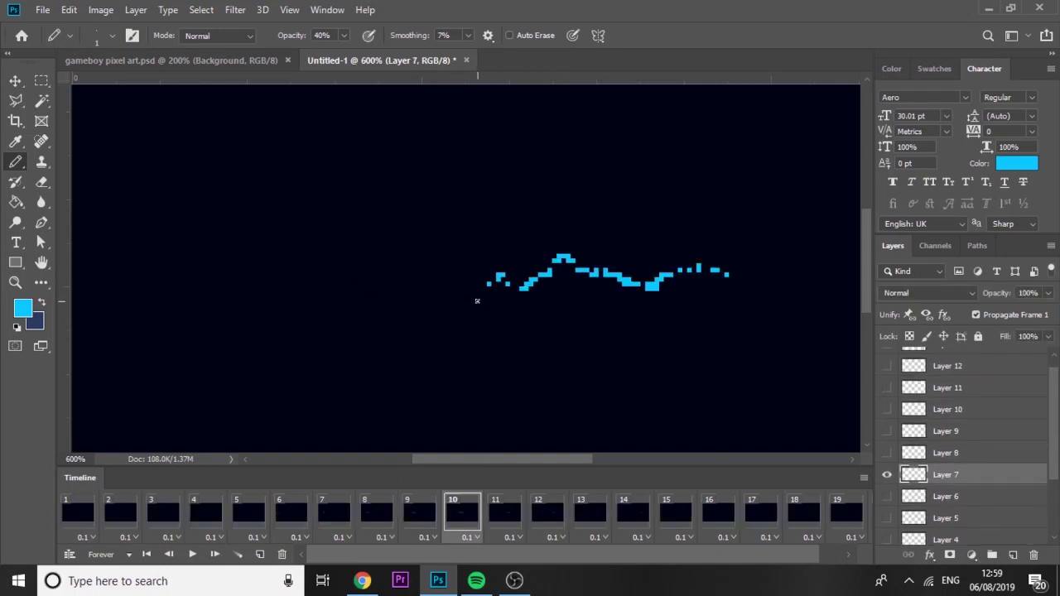
{"action": "left_click", "coordinate": [477, 300]}
{"action": "left_click", "coordinate": [474, 287]}
{"action": "left_click", "coordinate": [541, 256]}
{"action": "left_click", "coordinate": [521, 269]}
{"action": "left_click", "coordinate": [553, 289]}
{"action": "left_click", "coordinate": [722, 283]}
{"action": "left_click", "coordinate": [772, 274]}
{"action": "left_click", "coordinate": [744, 256]}
Scatter faint 40% opacity pixels above, below and behind the broken line segment on Layer 8 in frame 11.
{"action": "left_click_drag", "start_coordinate": [551, 459], "coordinate": [613, 460]}
{"action": "left_click", "coordinate": [520, 507]}
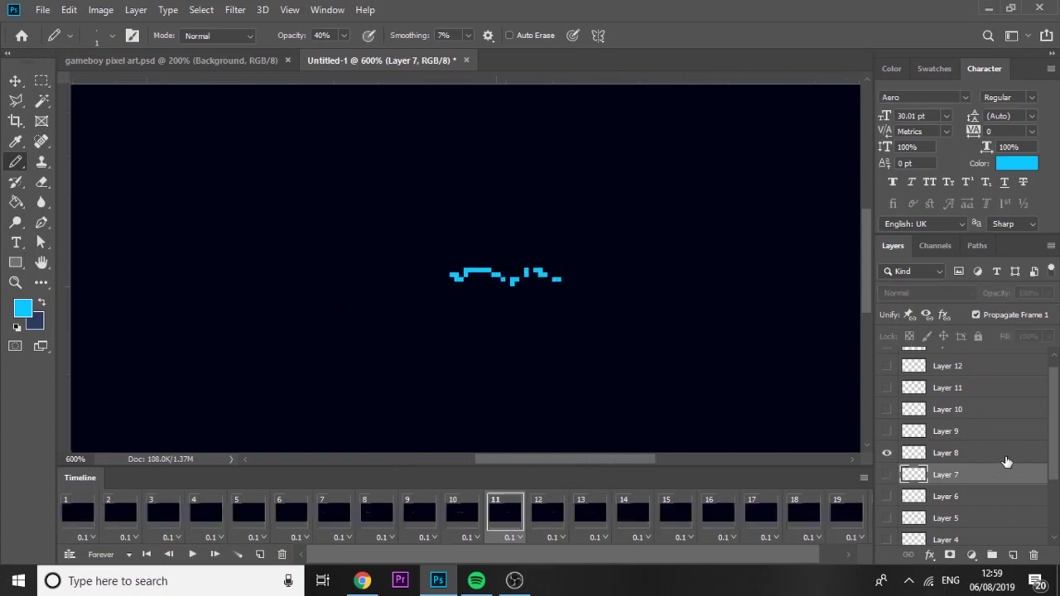
{"action": "left_click", "coordinate": [992, 439]}
{"action": "left_click", "coordinate": [973, 453]}
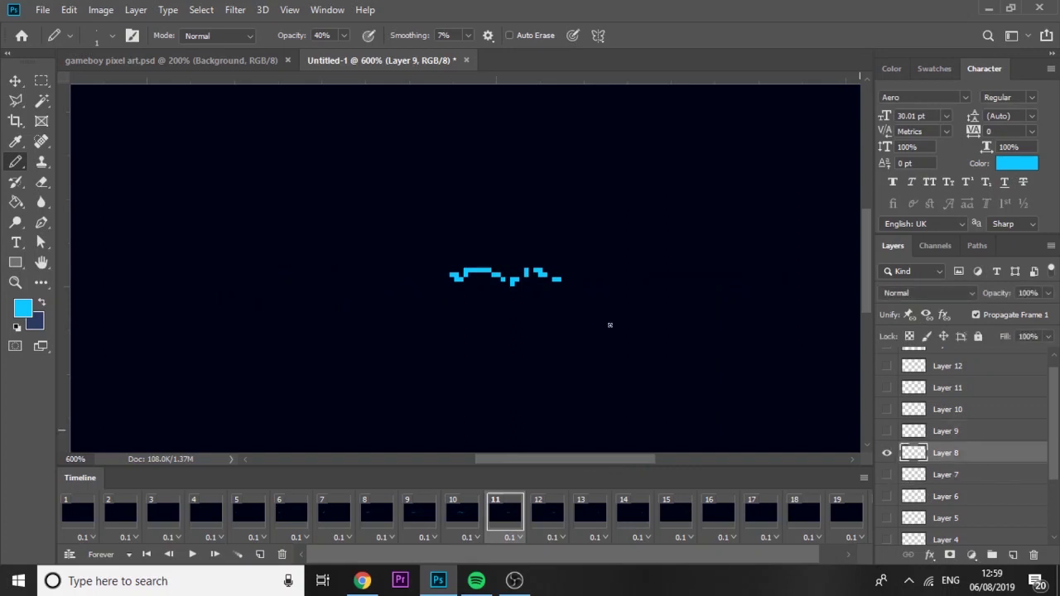
{"action": "left_click", "coordinate": [447, 283]}
{"action": "left_click", "coordinate": [432, 274]}
{"action": "left_click", "coordinate": [455, 262]}
{"action": "left_click", "coordinate": [498, 256]}
{"action": "left_click", "coordinate": [506, 292]}
{"action": "left_click", "coordinate": [529, 293]}
Scatter faint 40% opacity pixels around both ends and above the short wavy segment on Layer 9 in frame 12.
{"action": "left_click_drag", "start_coordinate": [564, 459], "coordinate": [618, 460]}
{"action": "left_click", "coordinate": [562, 512]}
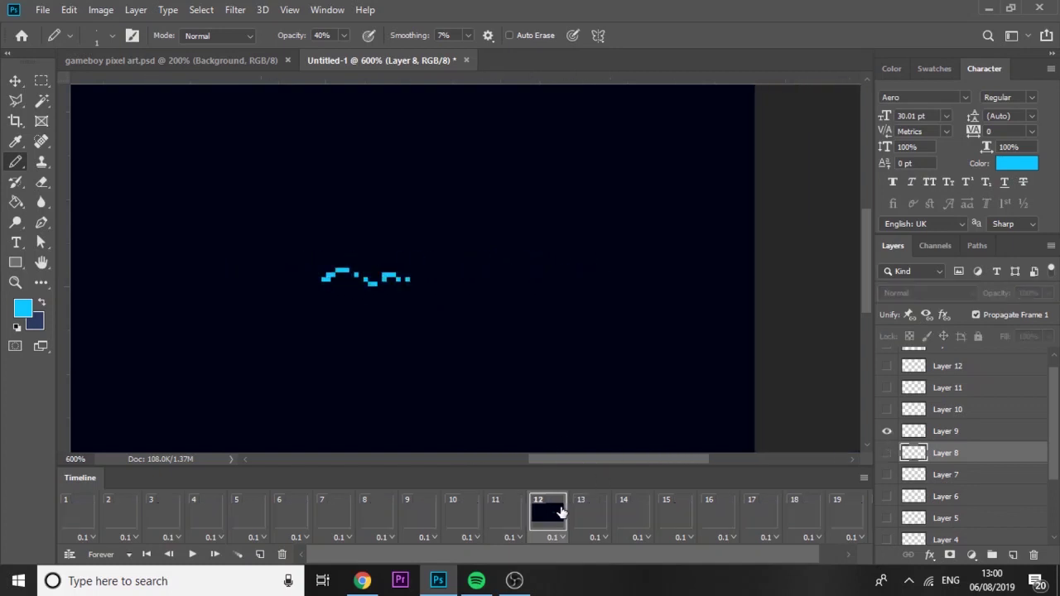
{"action": "left_click", "coordinate": [987, 438]}
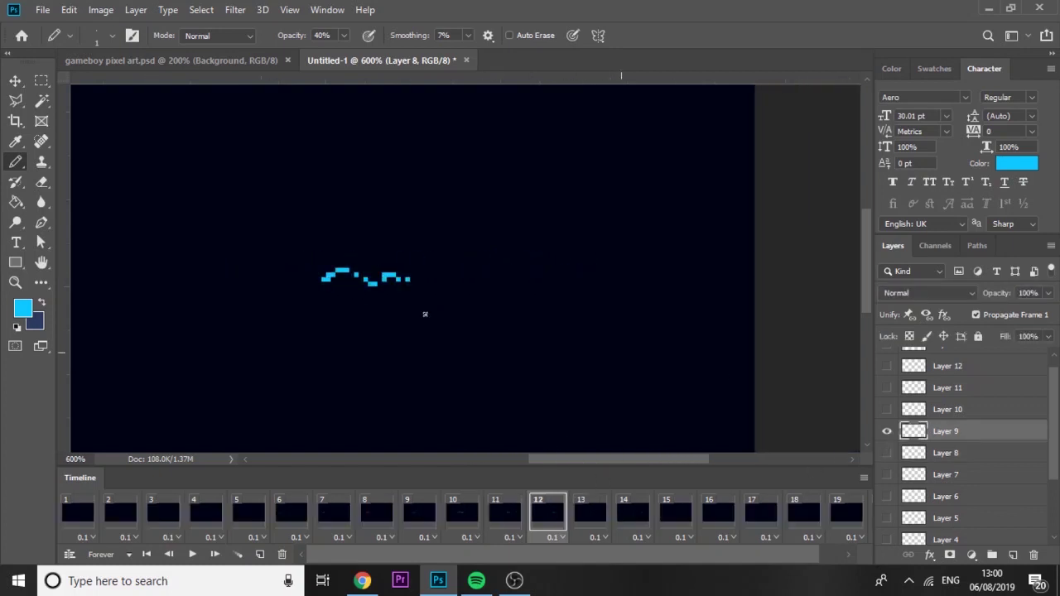
{"action": "left_click", "coordinate": [322, 297]}
{"action": "left_click", "coordinate": [314, 269]}
{"action": "left_click", "coordinate": [291, 274]}
{"action": "left_click", "coordinate": [403, 265]}
{"action": "left_click", "coordinate": [406, 293]}
{"action": "left_click", "coordinate": [343, 262]}
Add faint 40% opacity pixels below and near both ends of the descending segment on Layer 10 in frame 13.
{"action": "left_click", "coordinate": [596, 512]}
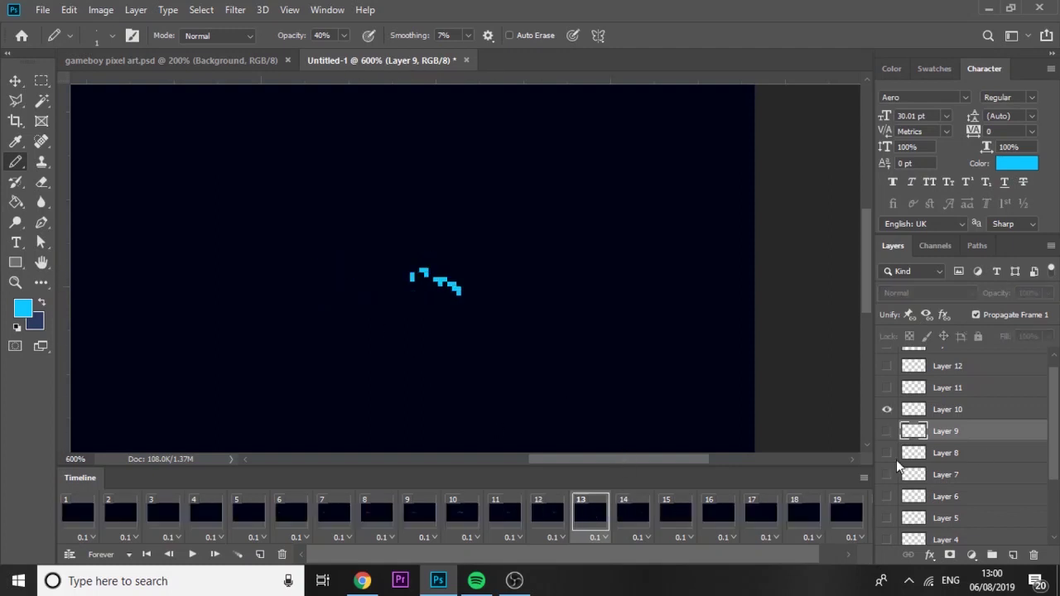
{"action": "left_click", "coordinate": [960, 414]}
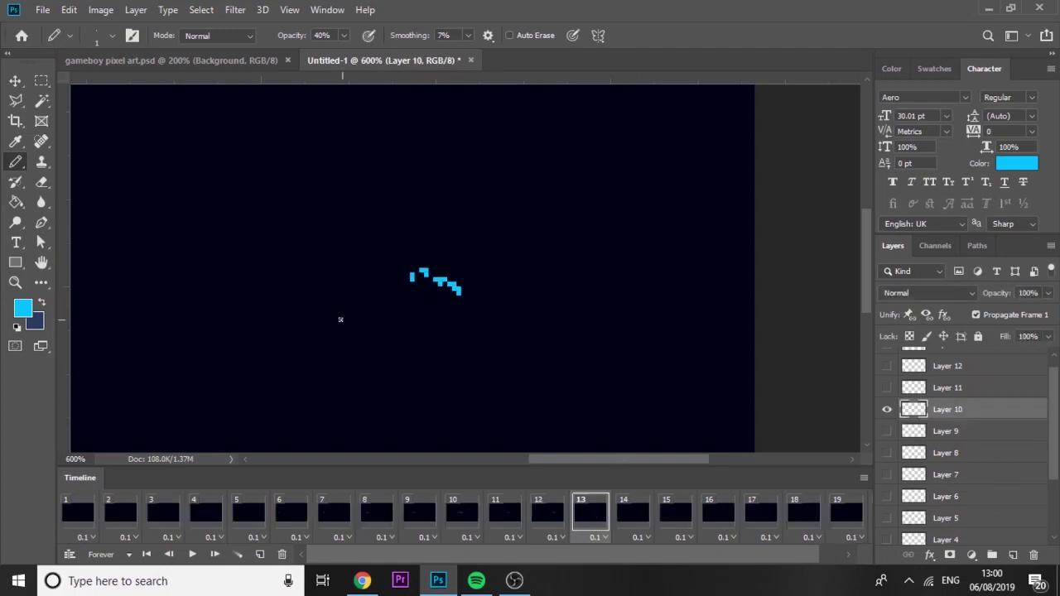
{"action": "left_click", "coordinate": [472, 296]}
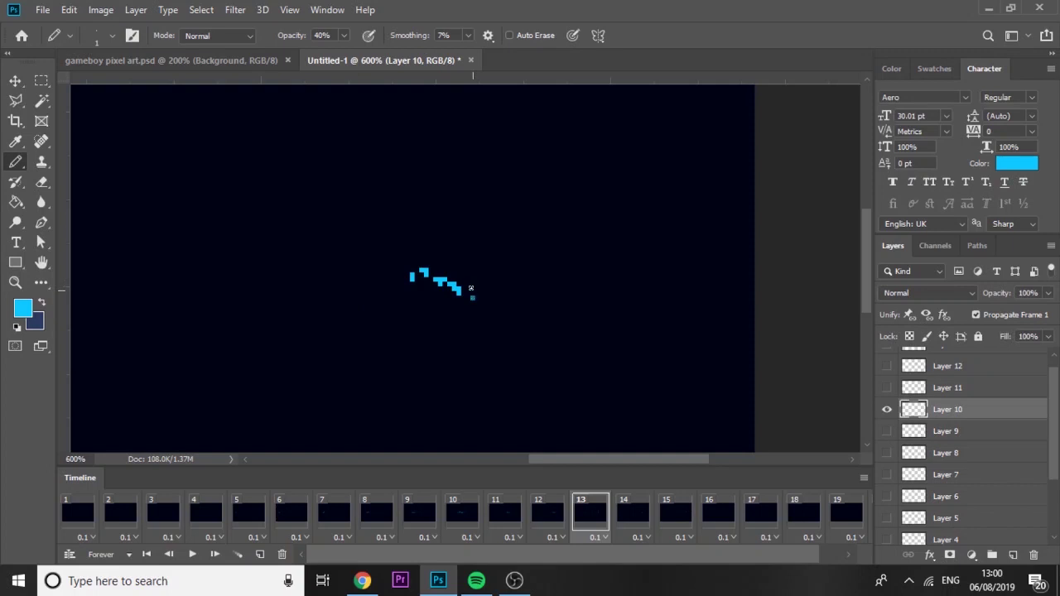
{"action": "left_click", "coordinate": [421, 292]}
{"action": "left_click", "coordinate": [398, 278]}
{"action": "left_click", "coordinate": [370, 274]}
Add faint 40% opacity pixels below and ahead of the small line fragment on Layer 11 in frame 14.
{"action": "left_click", "coordinate": [643, 508]}
{"action": "left_click", "coordinate": [956, 387]}
{"action": "scroll", "coordinate": [1053, 392], "scroll_direction": "up", "scroll_amount": 1}
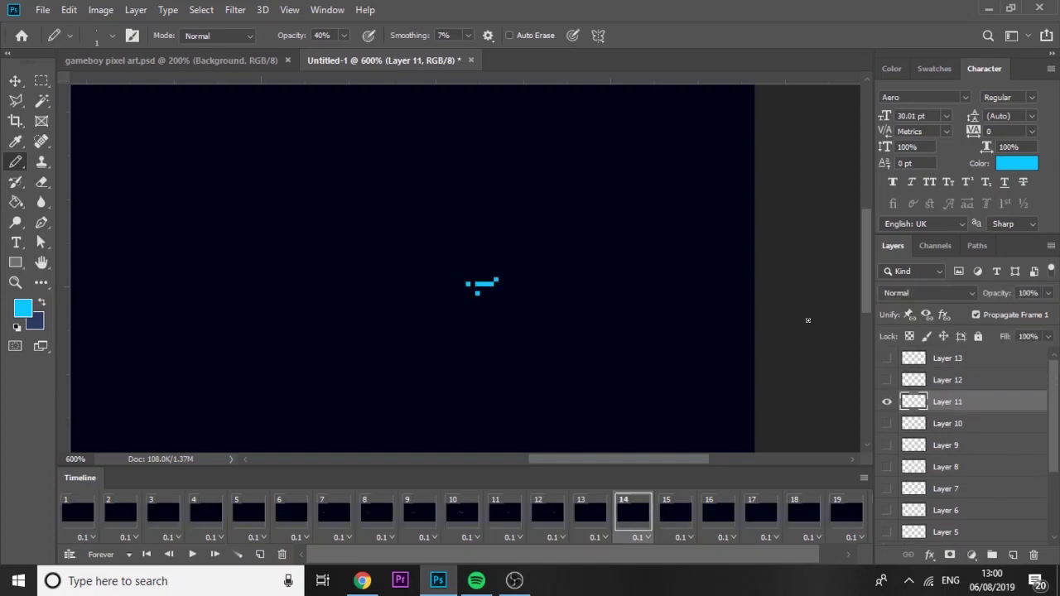
{"action": "left_click", "coordinate": [468, 303]}
{"action": "left_click", "coordinate": [514, 275]}
Add a faint 40% opacity pixel behind the small remaining fragment on Layer 12 in frame 15.
{"action": "left_click", "coordinate": [676, 514]}
{"action": "left_click", "coordinate": [911, 380]}
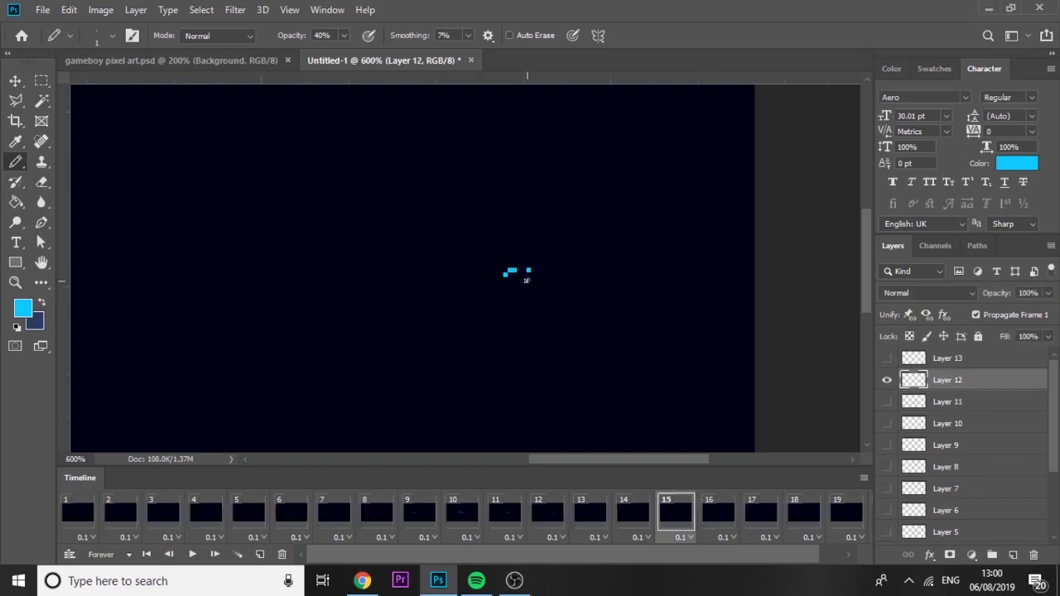
{"action": "left_click", "coordinate": [491, 274]}
Scatter faint 40% opacity pixels around the two remaining bright pixels on Layer 13 in frame 16.
{"action": "left_click", "coordinate": [720, 513]}
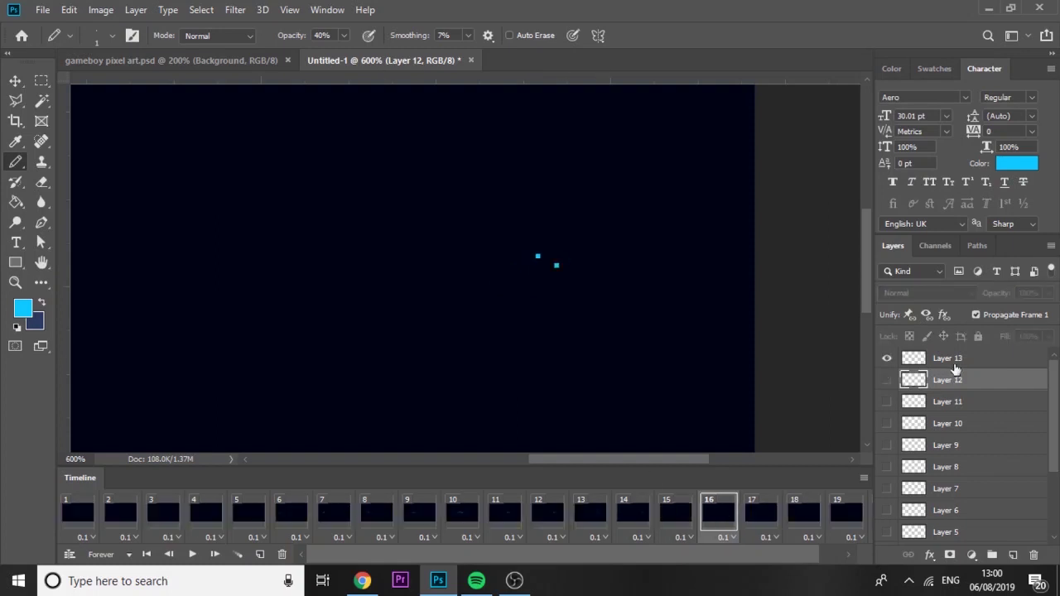
{"action": "left_click", "coordinate": [952, 360]}
{"action": "left_click", "coordinate": [519, 274]}
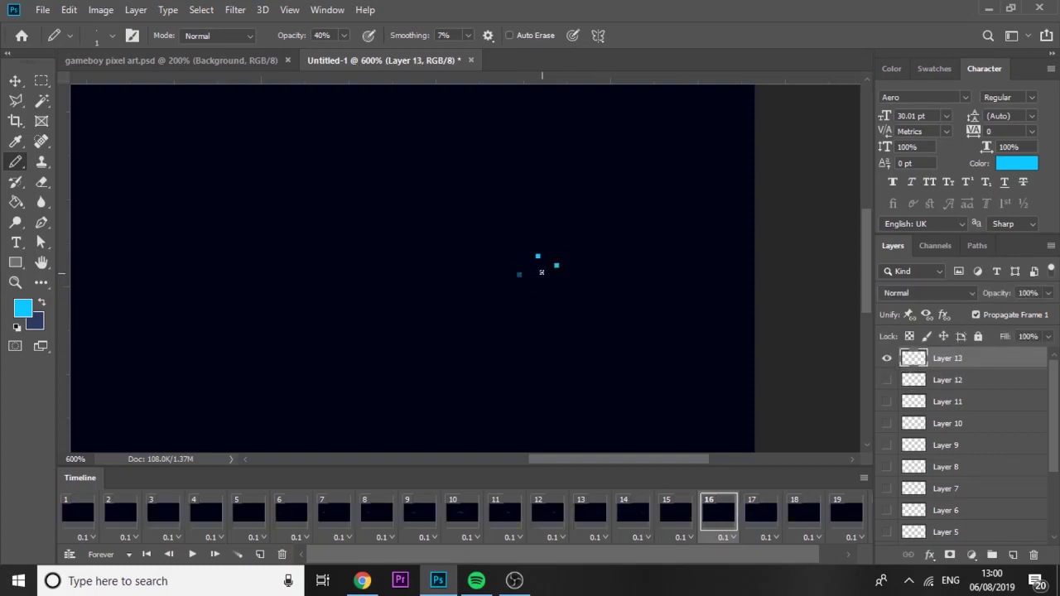
{"action": "left_click", "coordinate": [542, 274]}
Create a new layer for frame 17 and place two faint 40% opacity pixels ahead of frame 16's pixels.
{"action": "left_click", "coordinate": [770, 516]}
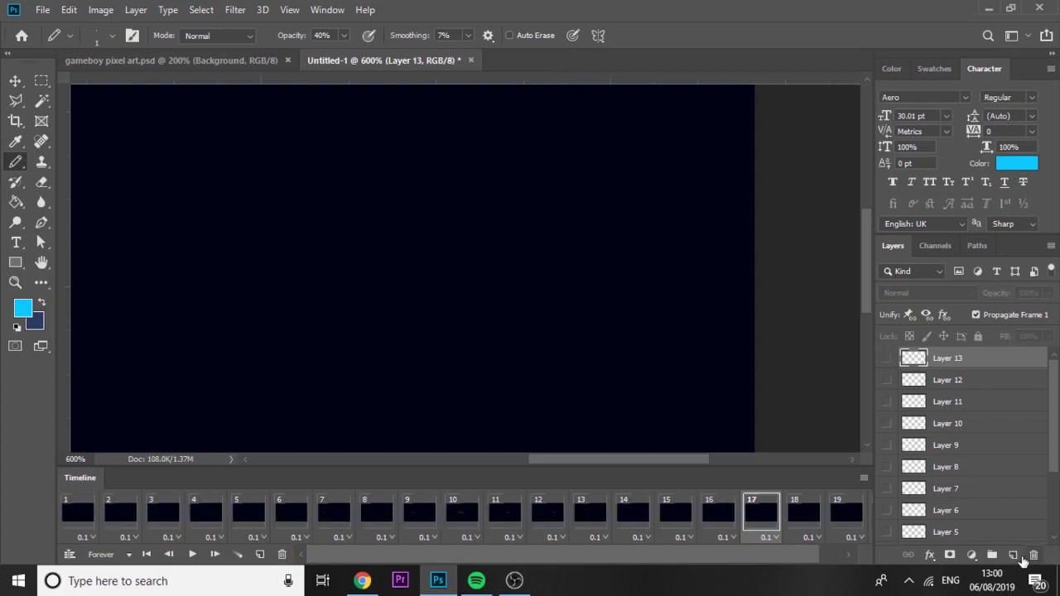
{"action": "left_click", "coordinate": [1013, 554]}
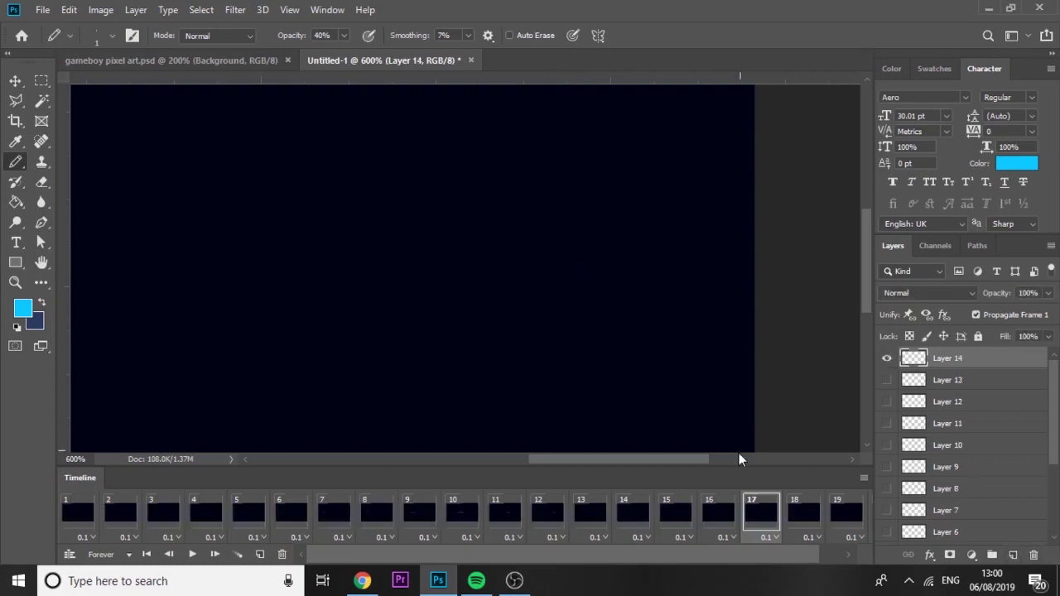
{"action": "left_click", "coordinate": [727, 509]}
{"action": "left_click", "coordinate": [758, 513]}
{"action": "left_click", "coordinate": [603, 256]}
Hide Layer 14 in frame 1 and make it visible in frame 17.
{"action": "left_click", "coordinate": [77, 515]}
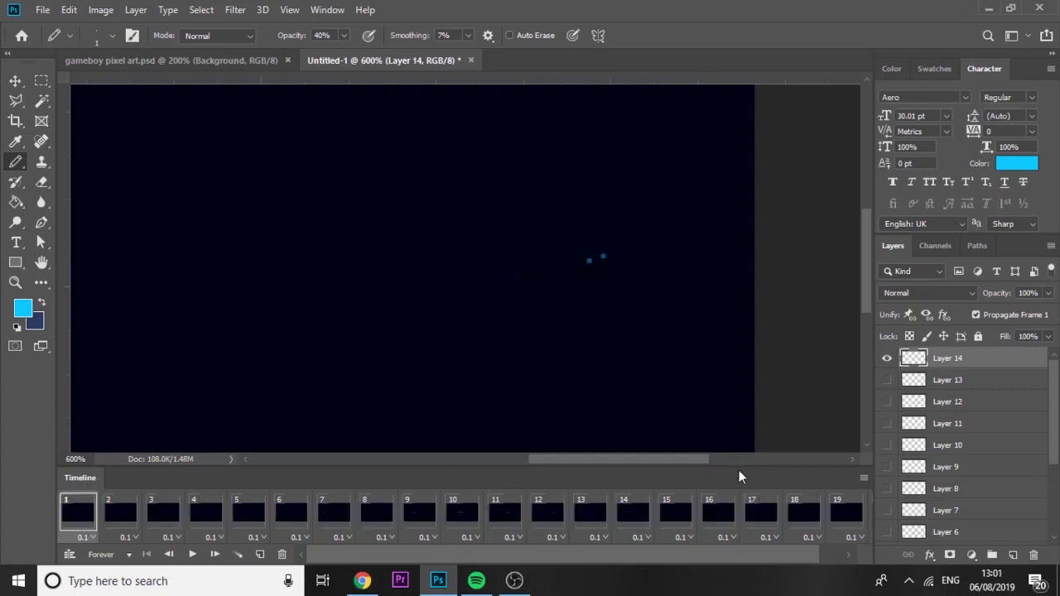
{"action": "left_click", "coordinate": [887, 358]}
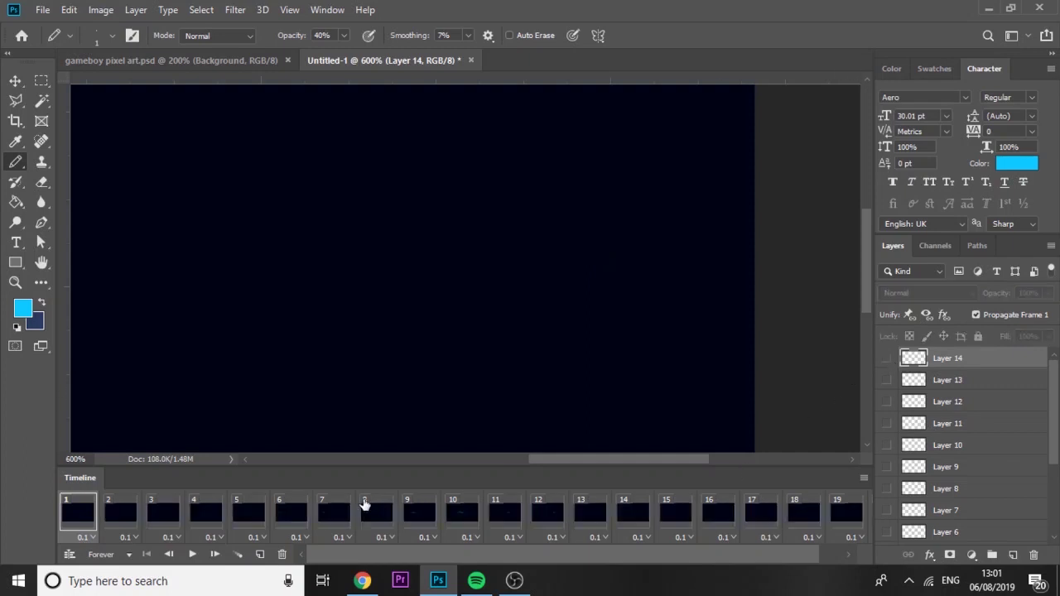
{"action": "left_click_drag", "start_coordinate": [609, 559], "coordinate": [700, 568]}
{"action": "left_click", "coordinate": [685, 526]}
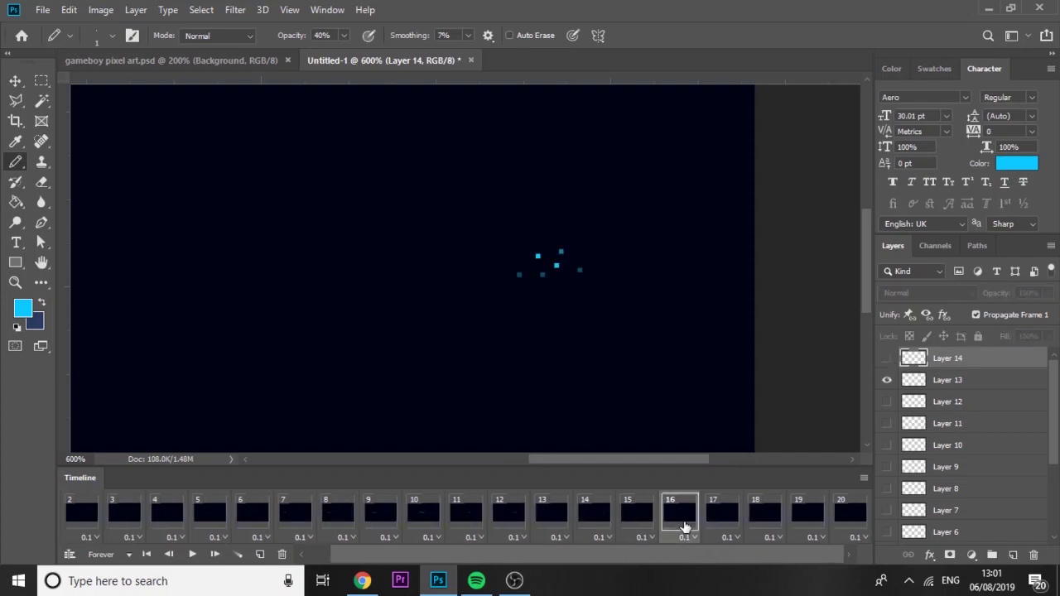
{"action": "left_click", "coordinate": [735, 522]}
{"action": "left_click", "coordinate": [887, 379]}
{"action": "left_click", "coordinate": [887, 358]}
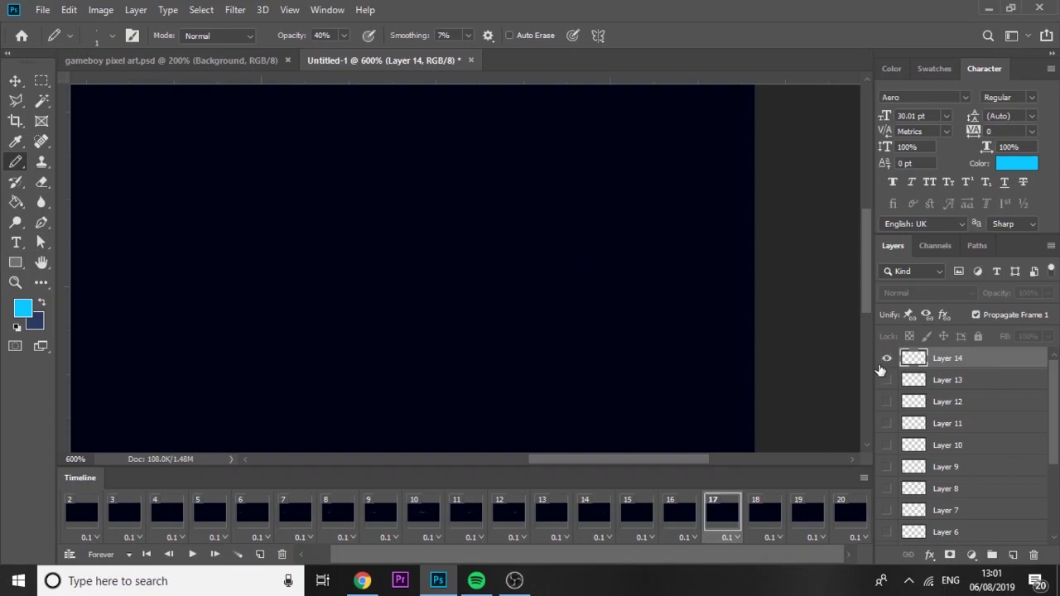
Play the animation with the whole canvas in view to check the motion, and stop playback.
{"action": "key", "text": "ctrl+minus"}
{"action": "key", "text": "ctrl+minus"}
{"action": "key", "text": "ctrl+minus"}
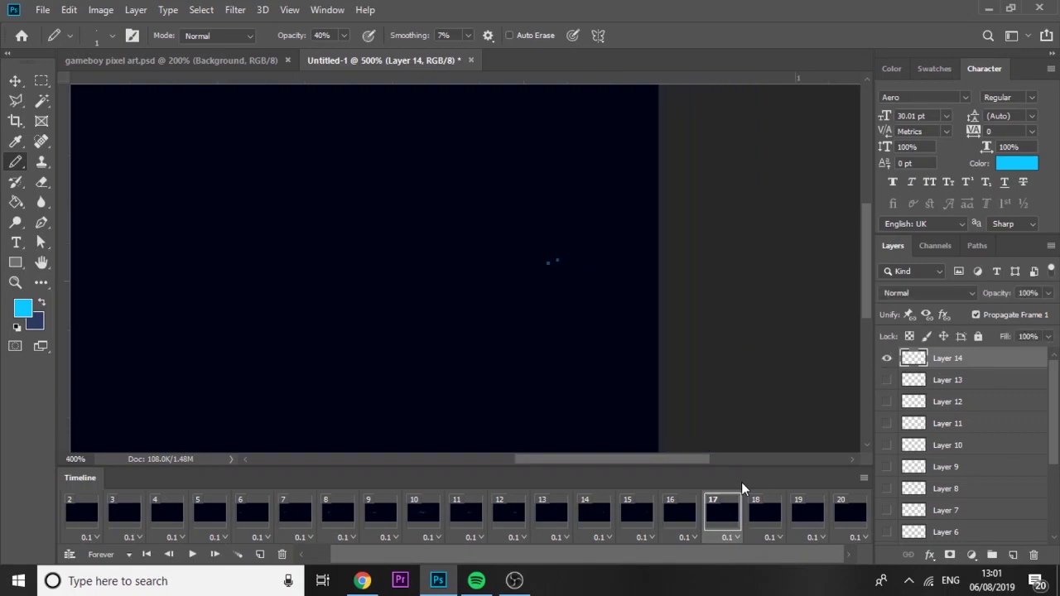
{"action": "key", "text": "space"}
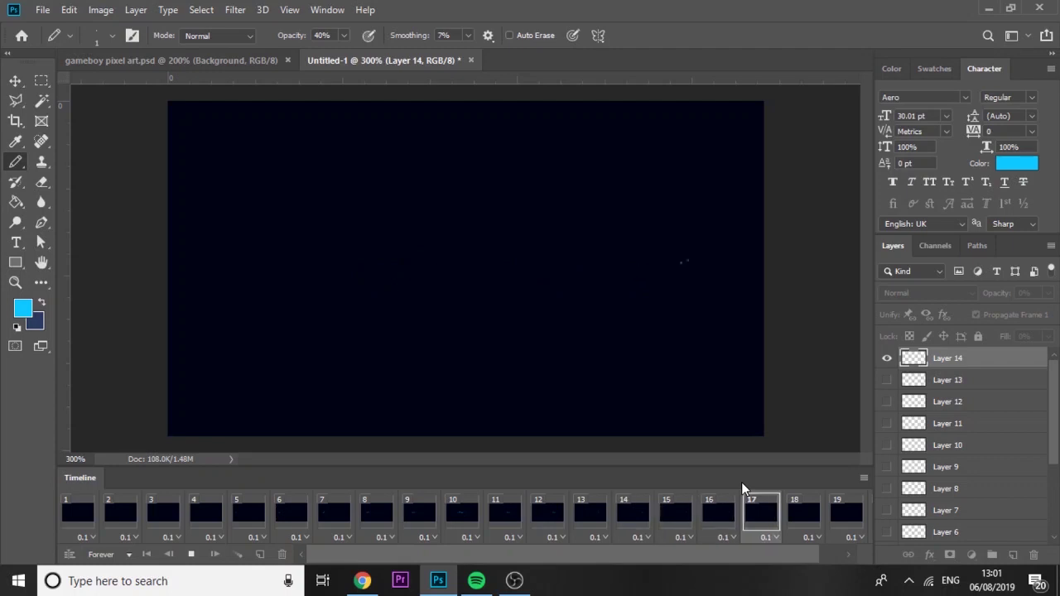
{"action": "key", "text": "space"}
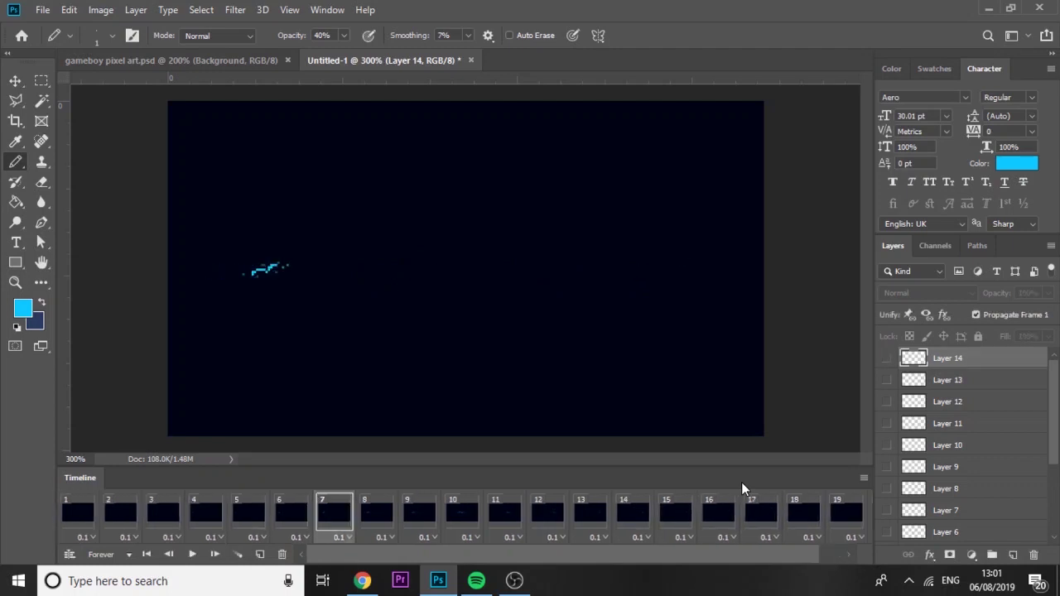
Select Layer 1 in frame 4 for editing, with its first line pixels enlarged in view.
{"action": "key", "text": "ctrl+plus"}
{"action": "key", "text": "ctrl+plus"}
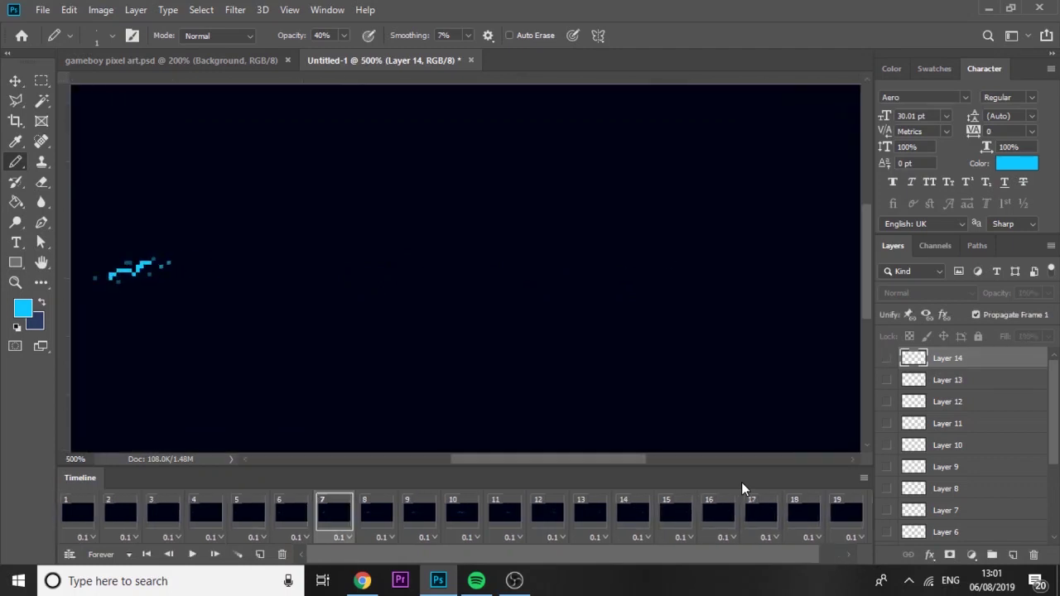
{"action": "key", "text": "h"}
{"action": "left_click_drag", "start_coordinate": [262, 293], "coordinate": [501, 296]}
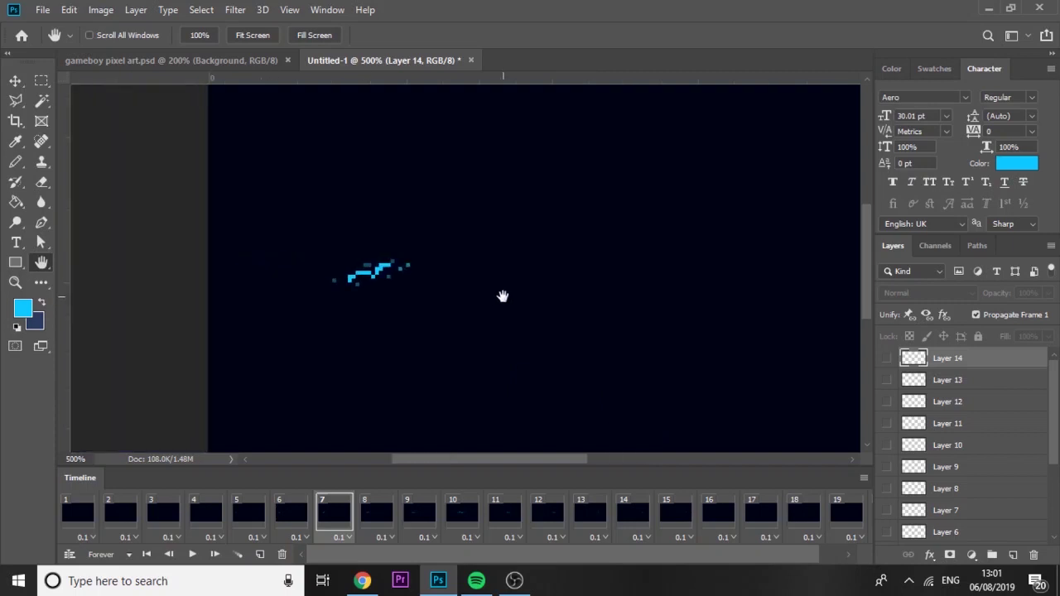
{"action": "key", "text": "ctrl+plus"}
{"action": "key", "text": "ctrl+plus"}
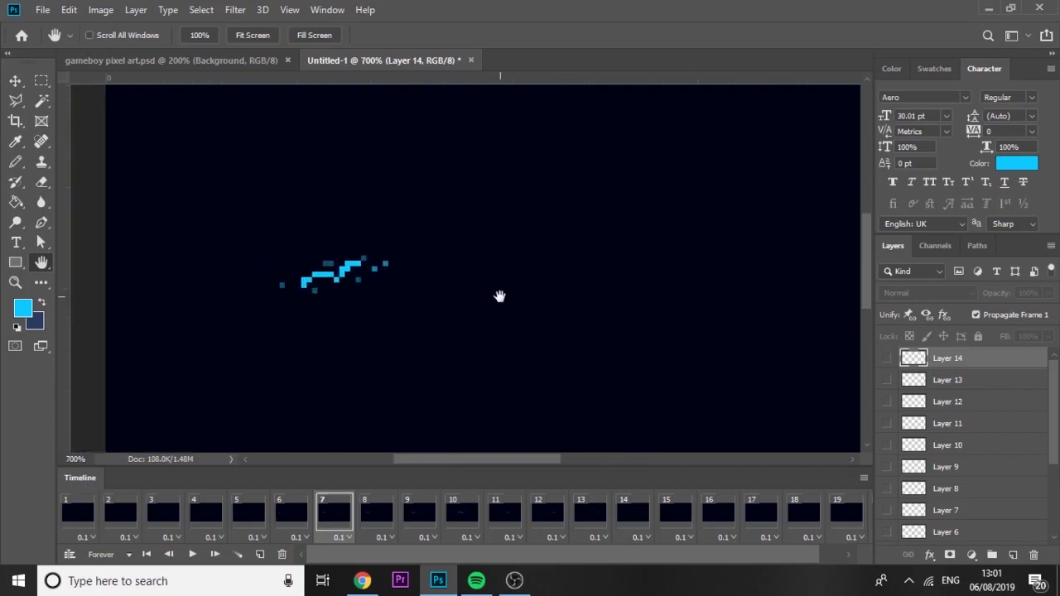
{"action": "scroll", "coordinate": [1022, 406], "scroll_direction": "down", "scroll_amount": 3}
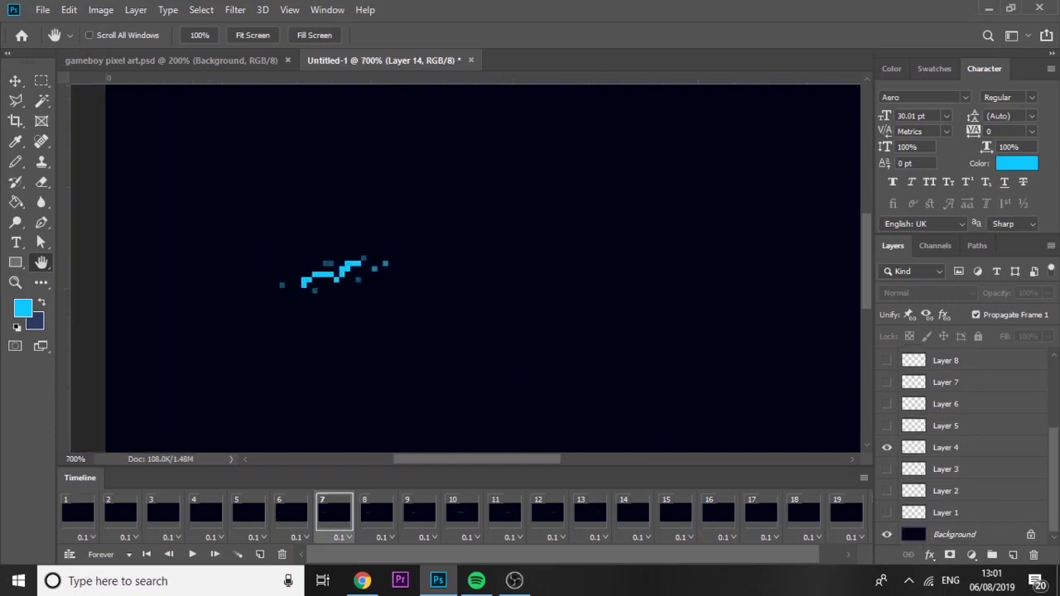
{"action": "left_click", "coordinate": [220, 513]}
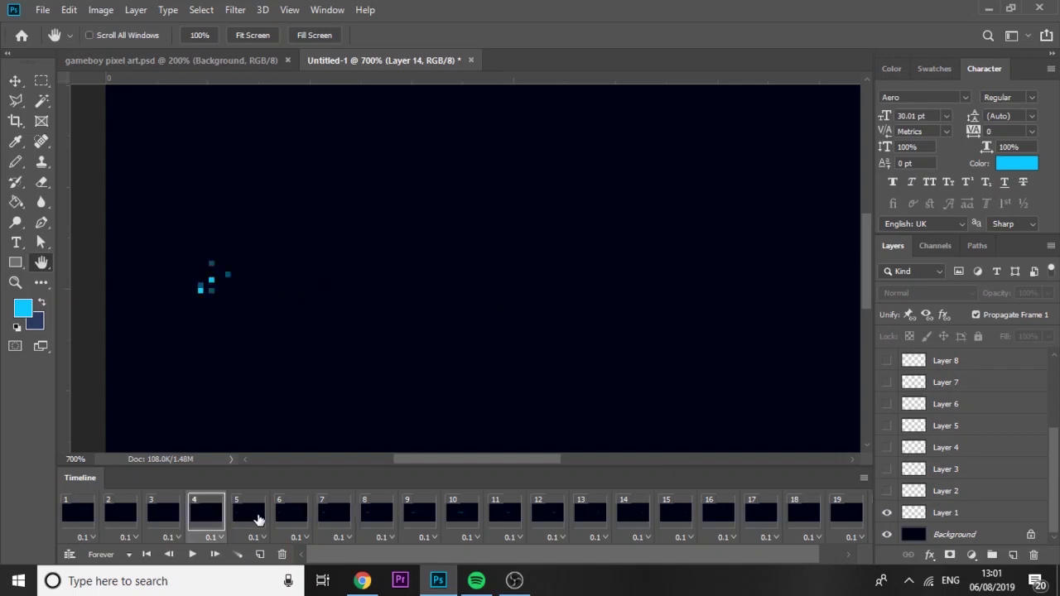
{"action": "left_click", "coordinate": [1004, 513]}
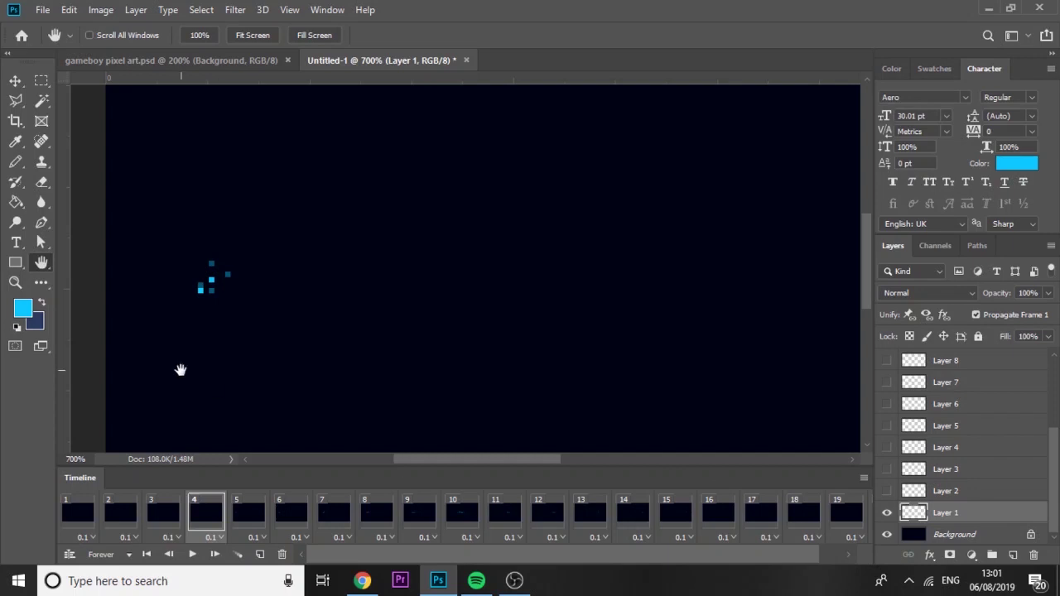
{"action": "left_click", "coordinate": [166, 513]}
{"action": "left_click", "coordinate": [213, 513]}
{"action": "key", "text": "ctrl+z"}
Switch to the Pencil tool and set the foreground colour to white (ffffff).
{"action": "left_click", "coordinate": [15, 142]}
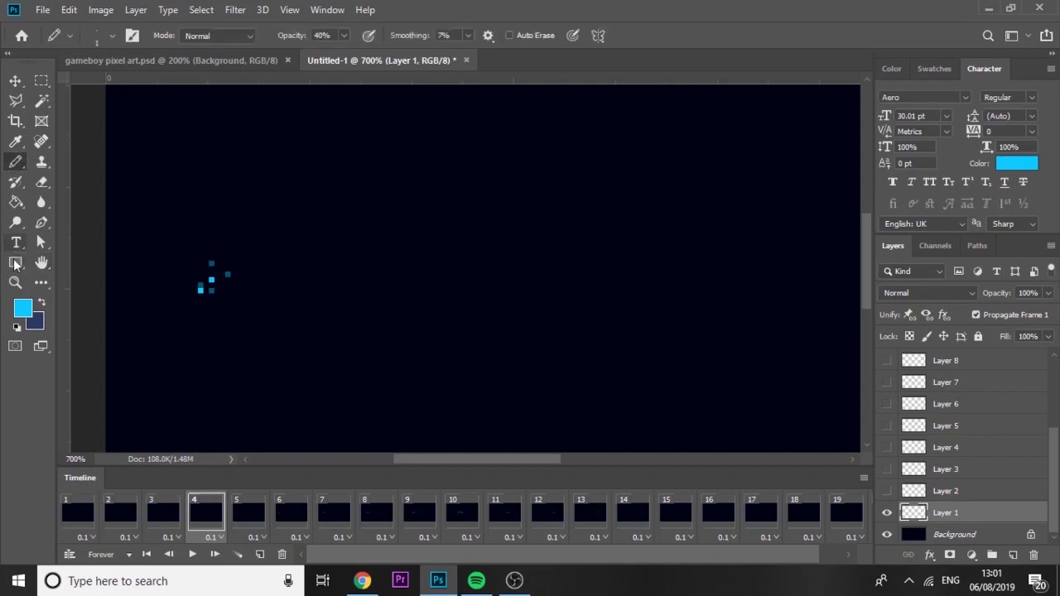
{"action": "left_click", "coordinate": [21, 308]}
{"action": "type", "text": "ffffff"}
{"action": "key", "text": "Return"}
Set the Pencil opacity to 79% and paint the upper bright pixel on Layer 1 in frame 4 white.
{"action": "key", "text": "b"}
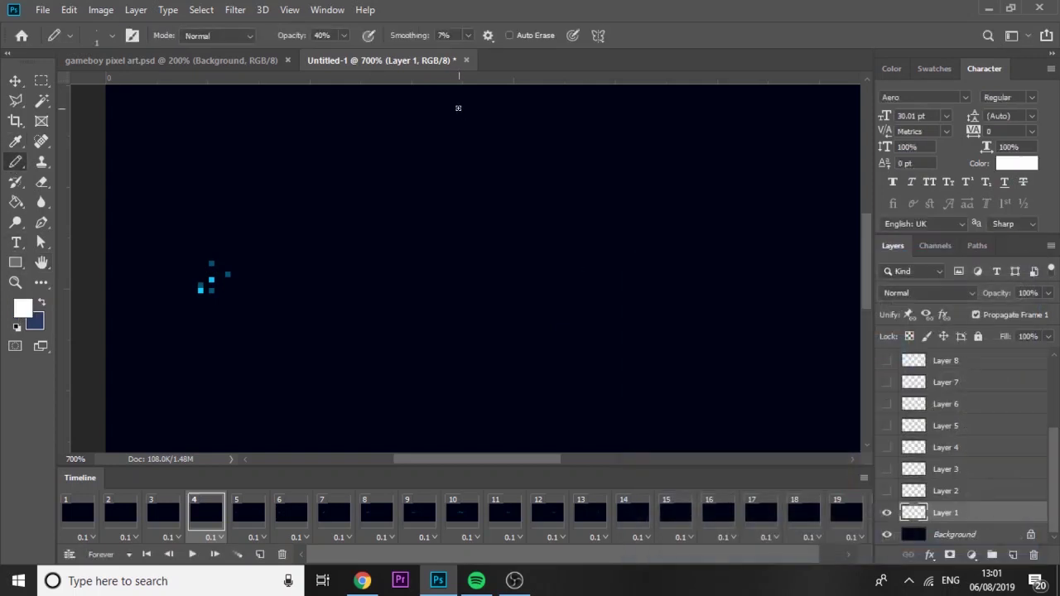
{"action": "left_click", "coordinate": [342, 36]}
{"action": "left_click_drag", "start_coordinate": [359, 50], "coordinate": [372, 51]}
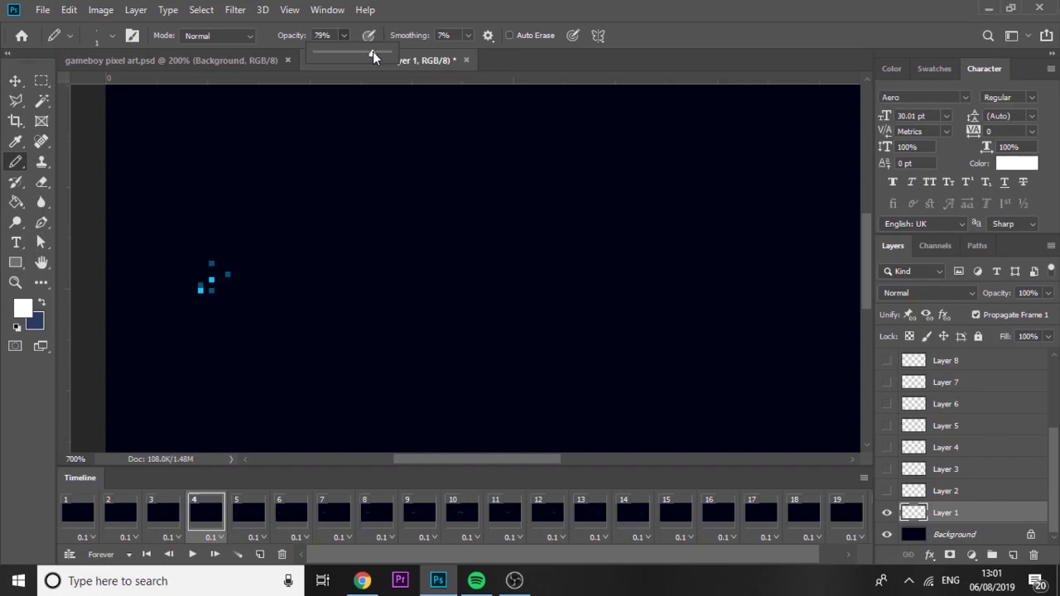
{"action": "left_click", "coordinate": [212, 280]}
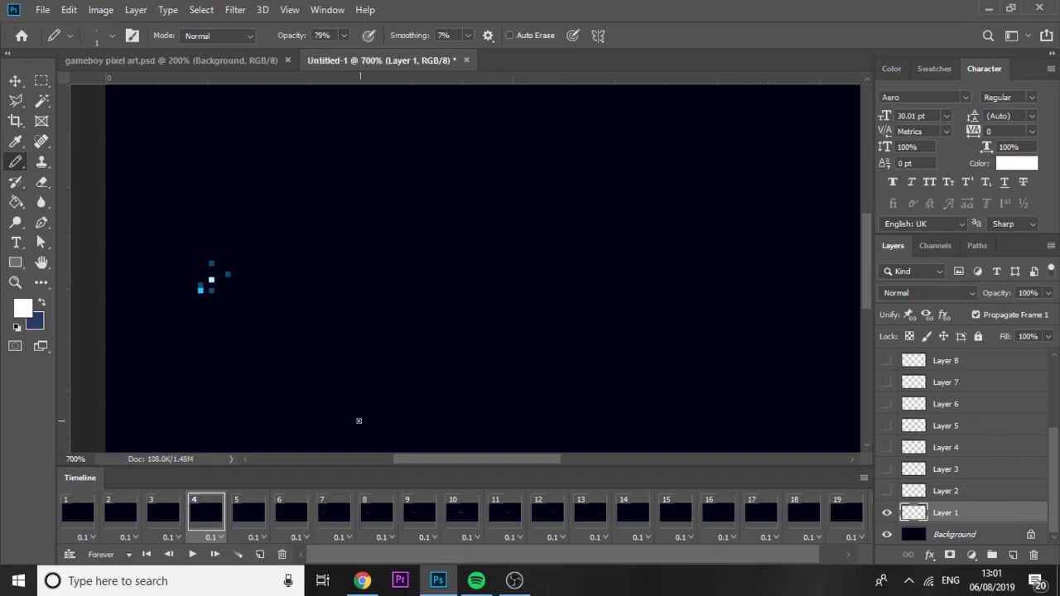
Paint a white 79% opacity highlight pixel in the middle of the small segment on Layer 2 in frame 5.
{"action": "left_click", "coordinate": [248, 513]}
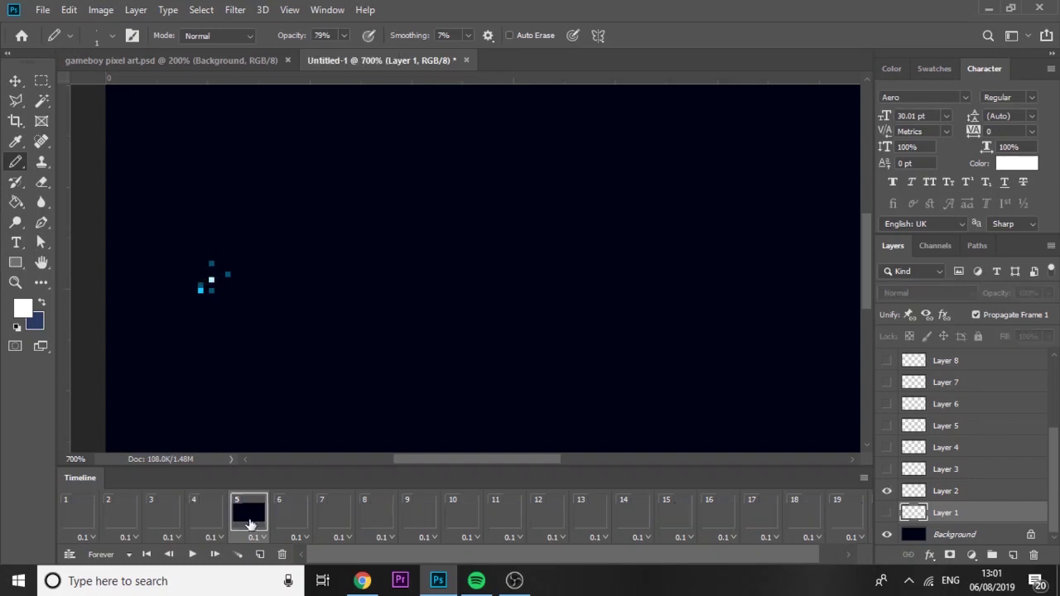
{"action": "left_click", "coordinate": [965, 476]}
{"action": "left_click", "coordinate": [956, 493]}
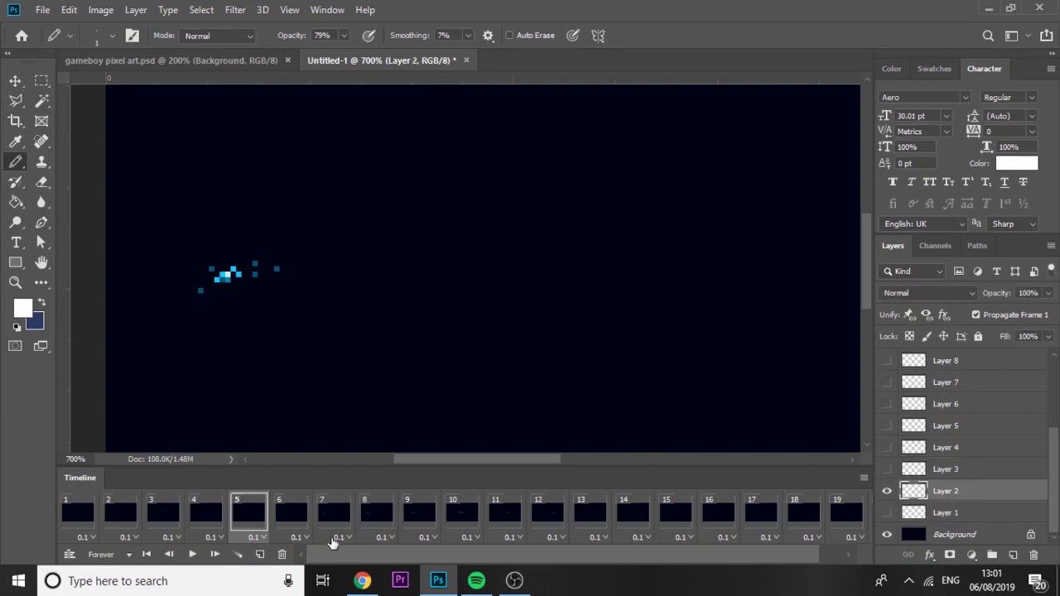
Paint white 79% opacity highlight pixels on the cyan line on Layer 3 in frame 6 and on Layer 4 in frame 7.
{"action": "left_click", "coordinate": [308, 514]}
{"action": "left_click", "coordinate": [923, 471]}
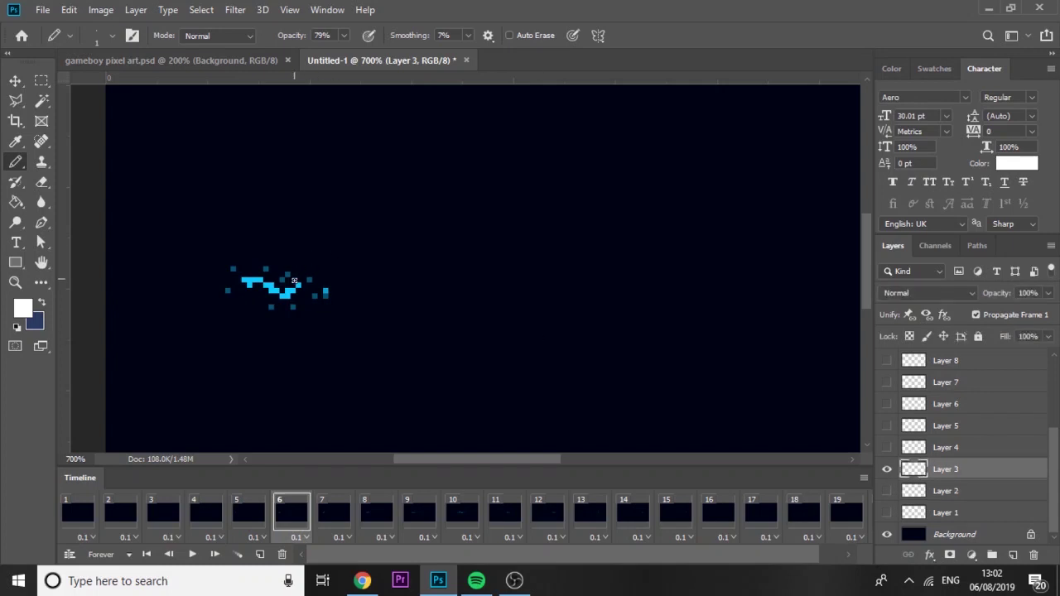
{"action": "left_click", "coordinate": [268, 287]}
{"action": "left_click", "coordinate": [335, 509]}
{"action": "left_click", "coordinate": [943, 447]}
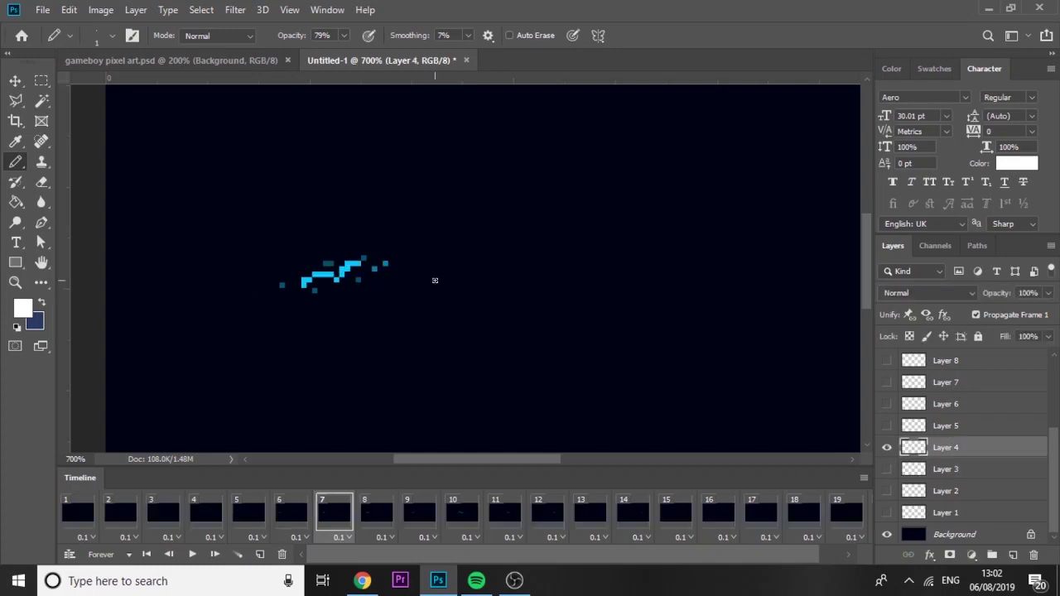
{"action": "left_click_drag", "start_coordinate": [323, 274], "coordinate": [328, 274]}
Paint white highlight pixels along the cyan line on Layer 5 in frame 8 and on Layer 6 in frame 9.
{"action": "left_click", "coordinate": [378, 511]}
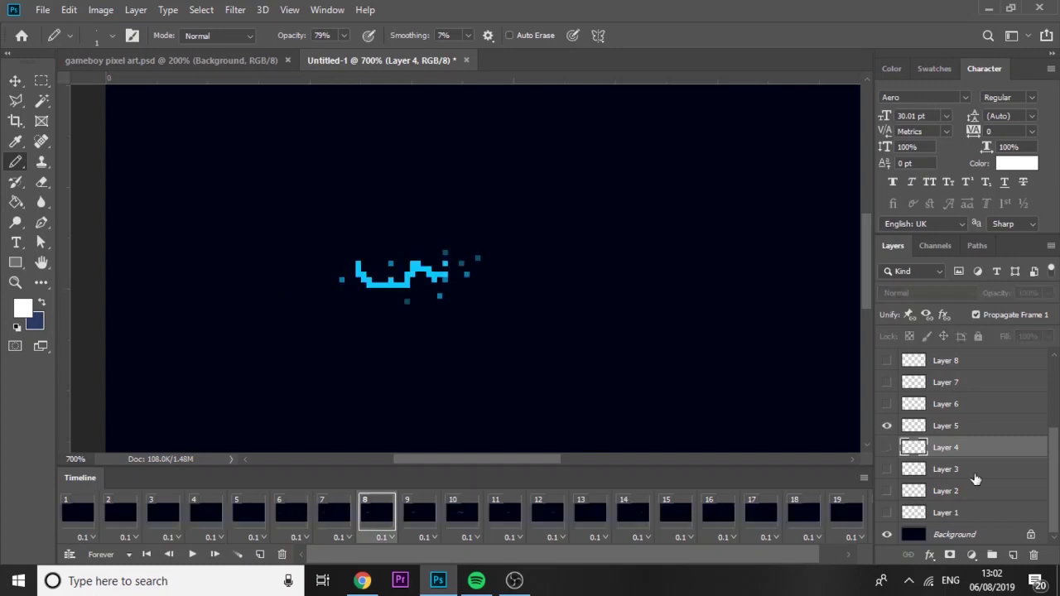
{"action": "left_click", "coordinate": [970, 426]}
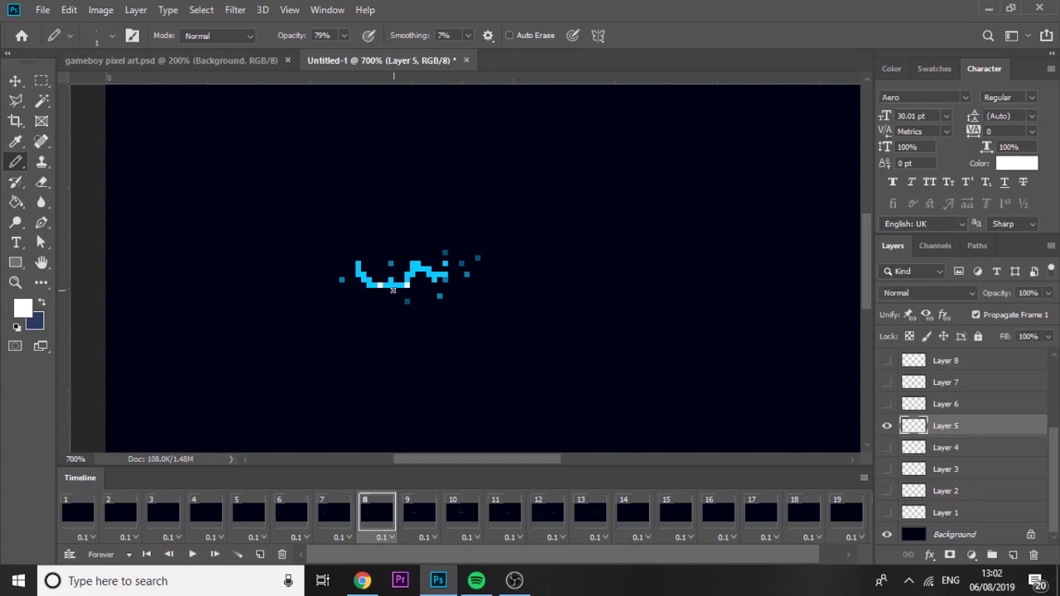
{"action": "left_click_drag", "start_coordinate": [390, 286], "coordinate": [396, 285]}
{"action": "left_click", "coordinate": [430, 506]}
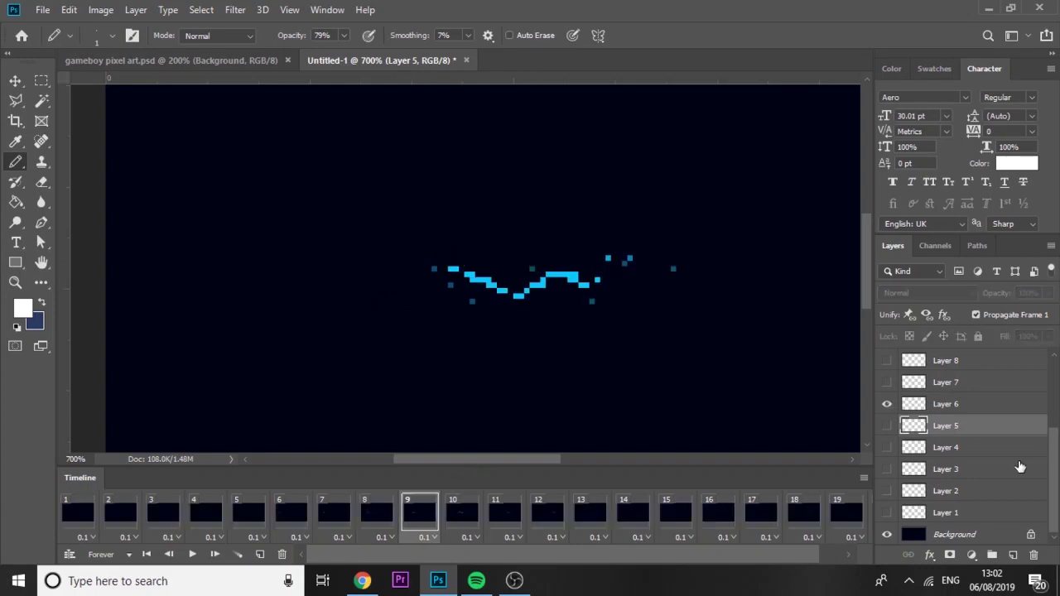
{"action": "left_click", "coordinate": [998, 406]}
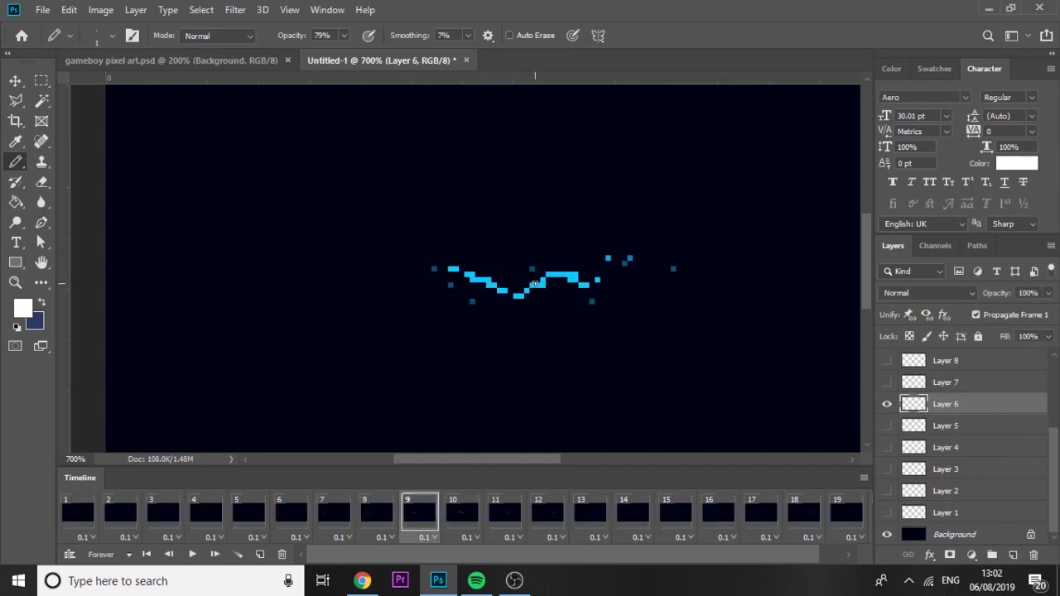
{"action": "left_click", "coordinate": [536, 284]}
Scatter white highlight pixels along the long cyan line on Layer 7 in frame 10.
{"action": "left_click", "coordinate": [464, 509]}
{"action": "left_click_drag", "start_coordinate": [540, 554], "coordinate": [563, 555]}
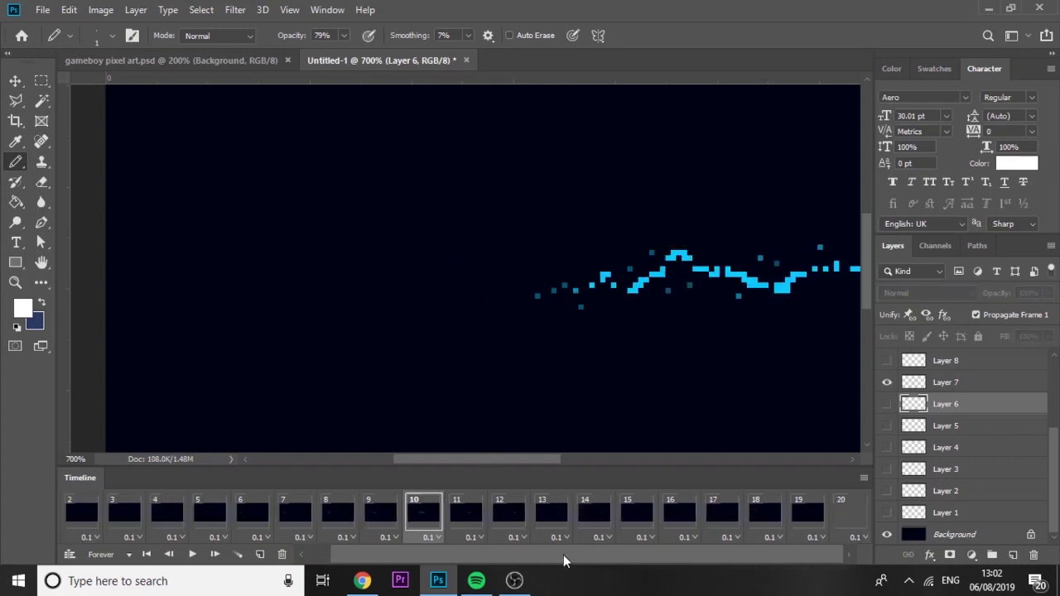
{"action": "left_click_drag", "start_coordinate": [586, 464], "coordinate": [615, 464]}
{"action": "left_click", "coordinate": [974, 381]}
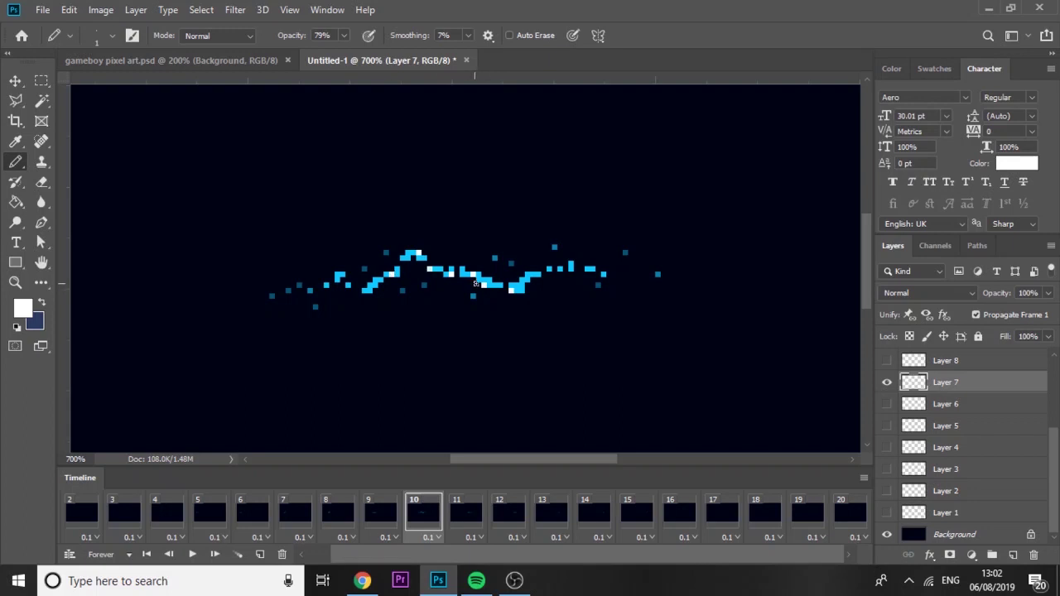
Paint several white highlight pixels along the cyan line on Layer 8 in frame 11.
{"action": "left_click", "coordinate": [470, 524]}
{"action": "left_click", "coordinate": [1006, 364]}
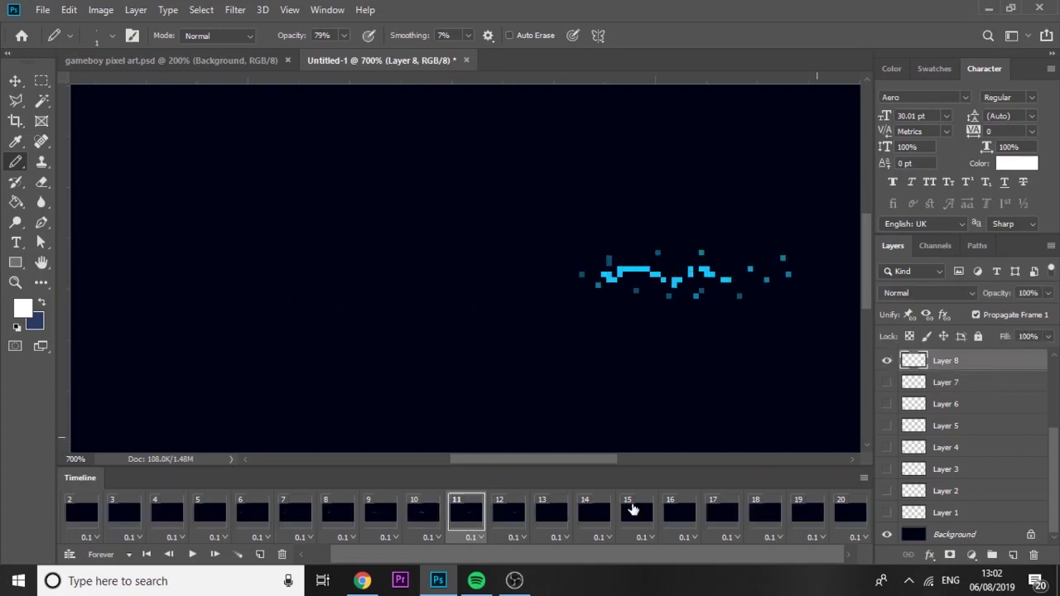
{"action": "left_click_drag", "start_coordinate": [587, 458], "coordinate": [630, 465]}
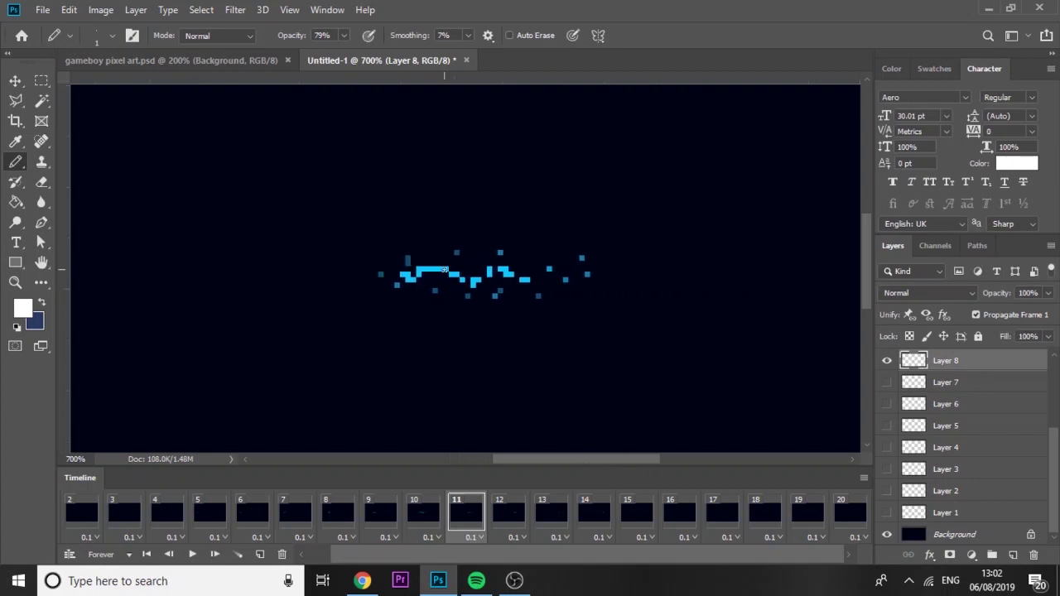
{"action": "left_click", "coordinate": [452, 274]}
{"action": "left_click", "coordinate": [471, 278]}
{"action": "left_click", "coordinate": [489, 271]}
Add white highlight pixels to the cyan line on Layer 9 in frame 12 and on Layer 10 in frame 13.
{"action": "left_click", "coordinate": [517, 513]}
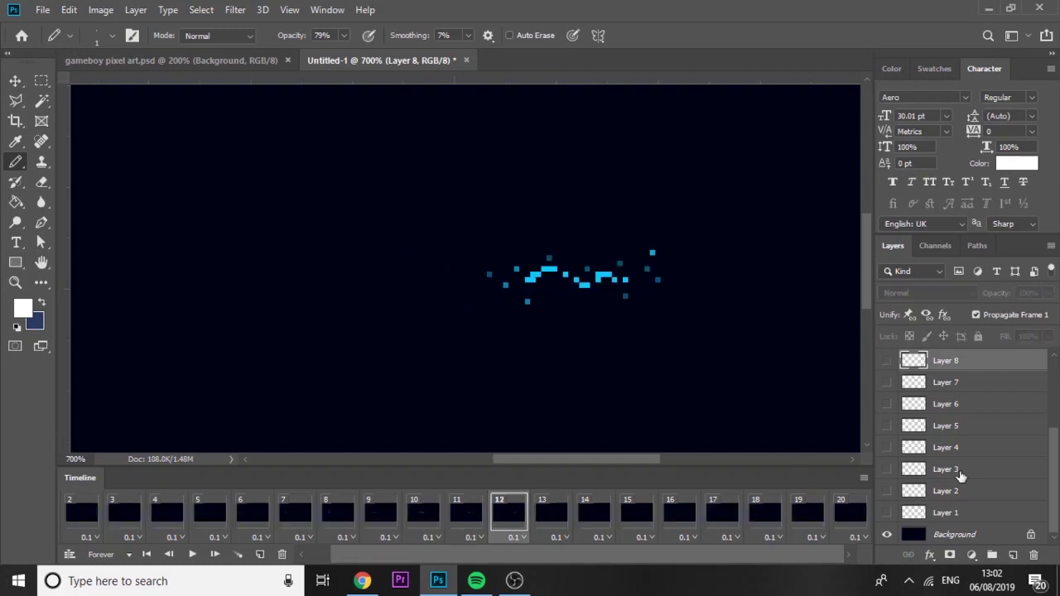
{"action": "left_click_drag", "start_coordinate": [1057, 477], "coordinate": [1056, 436]}
{"action": "left_click", "coordinate": [1009, 422]}
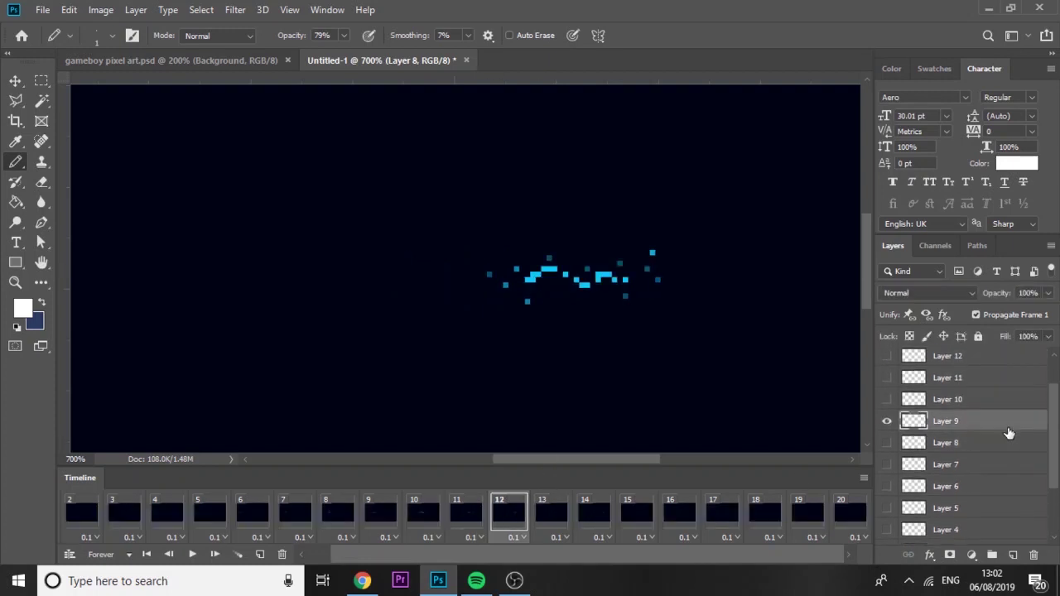
{"action": "left_click", "coordinate": [576, 280]}
{"action": "left_click", "coordinate": [566, 505]}
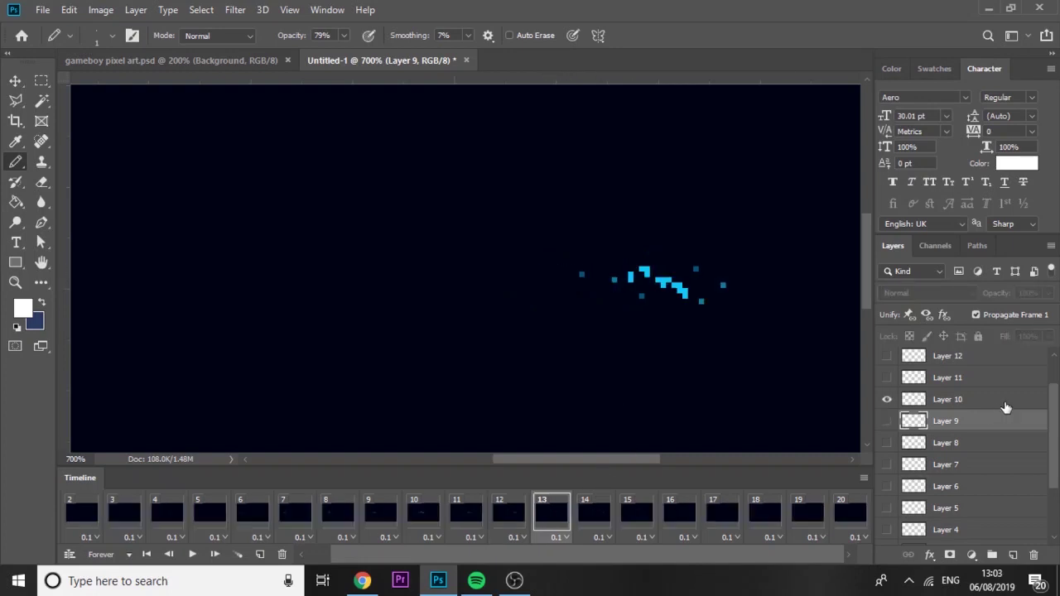
{"action": "left_click", "coordinate": [1005, 404]}
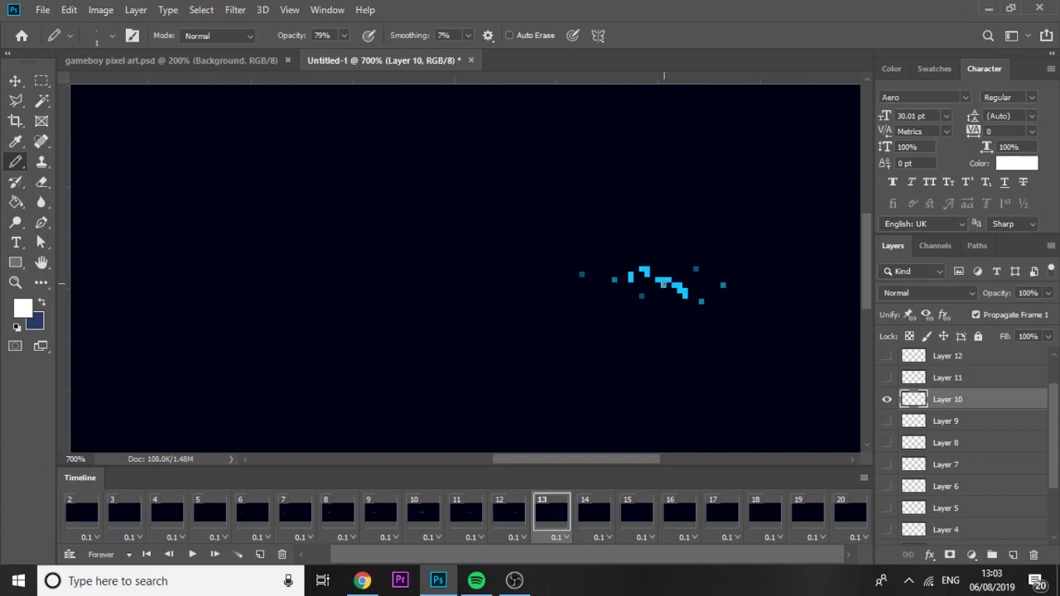
{"action": "left_click", "coordinate": [662, 284]}
Paint white highlight pixels on the short cyan segments on Layer 11 in frame 14 and Layer 12 in frame 15.
{"action": "left_click", "coordinate": [594, 508]}
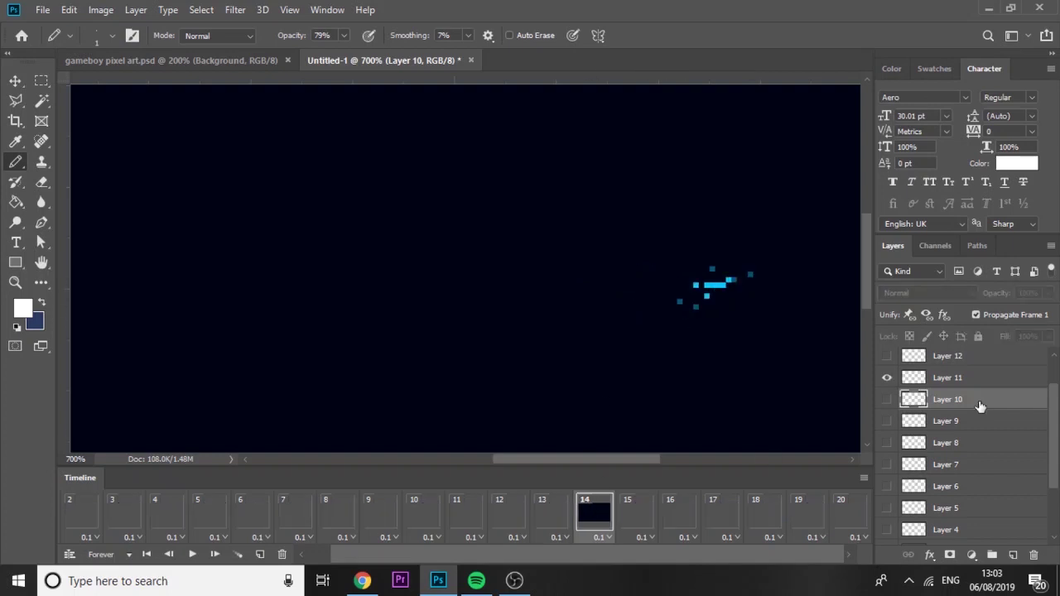
{"action": "left_click", "coordinate": [990, 379]}
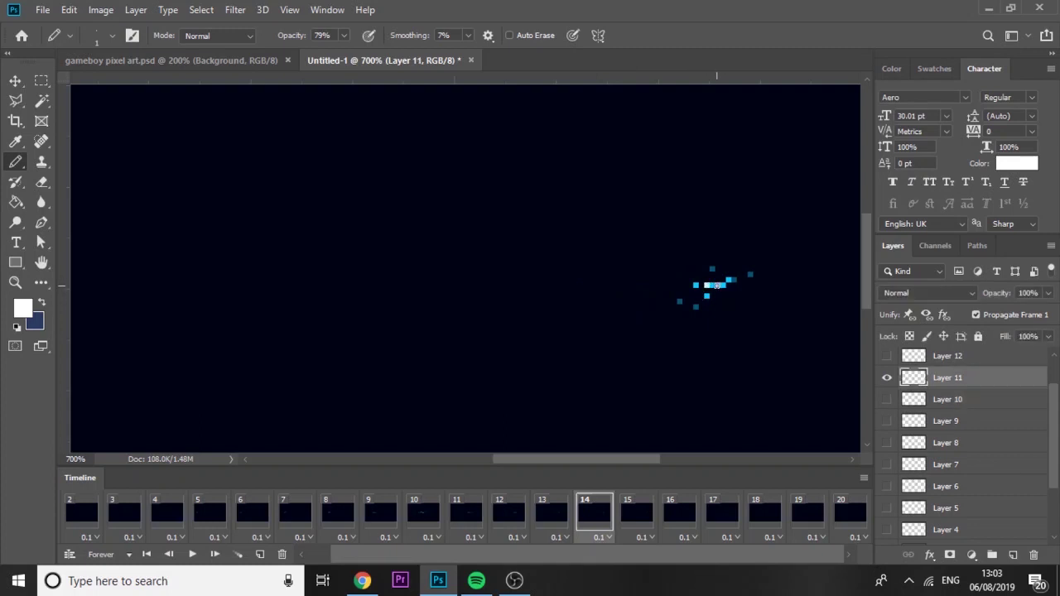
{"action": "left_click_drag", "start_coordinate": [575, 460], "coordinate": [595, 460]}
{"action": "scroll", "coordinate": [953, 414], "scroll_direction": "up", "scroll_amount": 2}
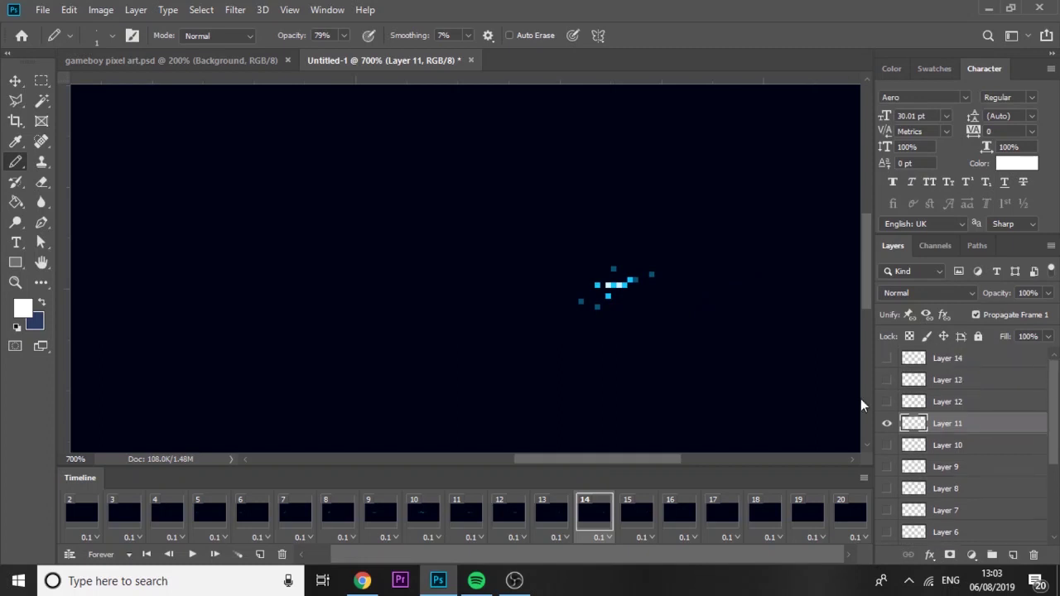
{"action": "left_click", "coordinate": [634, 507]}
{"action": "left_click", "coordinate": [940, 406]}
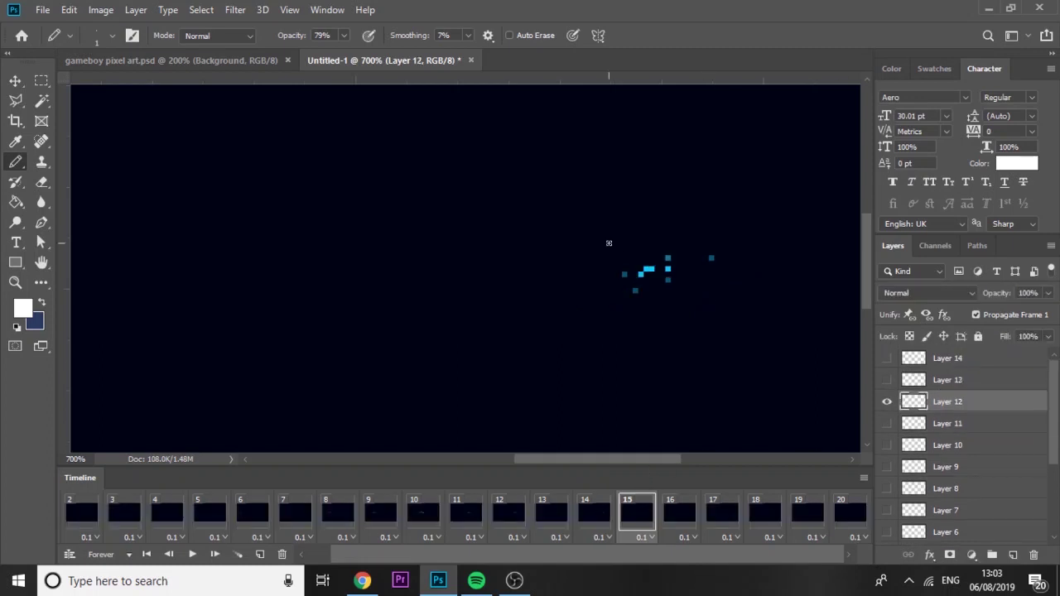
{"action": "left_click", "coordinate": [649, 269]}
Select Layer 13 in frame 16 and lower the Pencil opacity to 30%.
{"action": "left_click", "coordinate": [681, 509]}
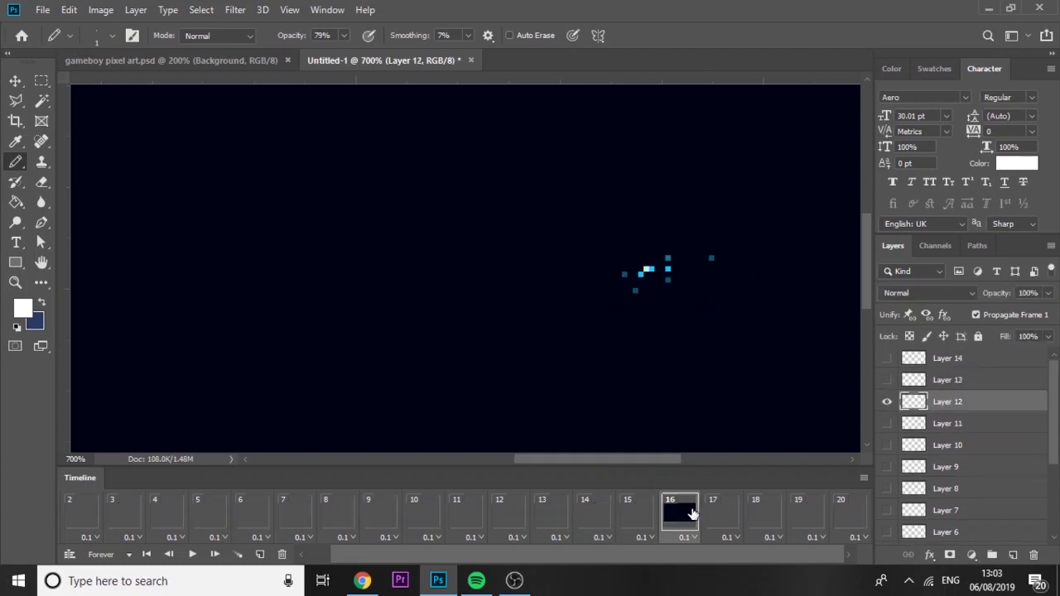
{"action": "left_click", "coordinate": [940, 381]}
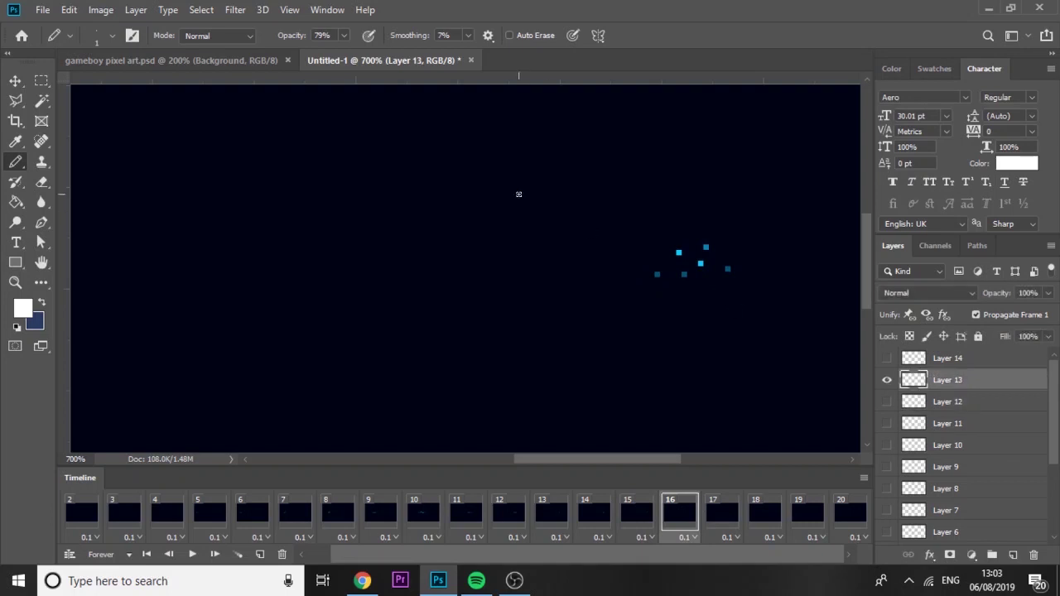
{"action": "left_click", "coordinate": [343, 35]}
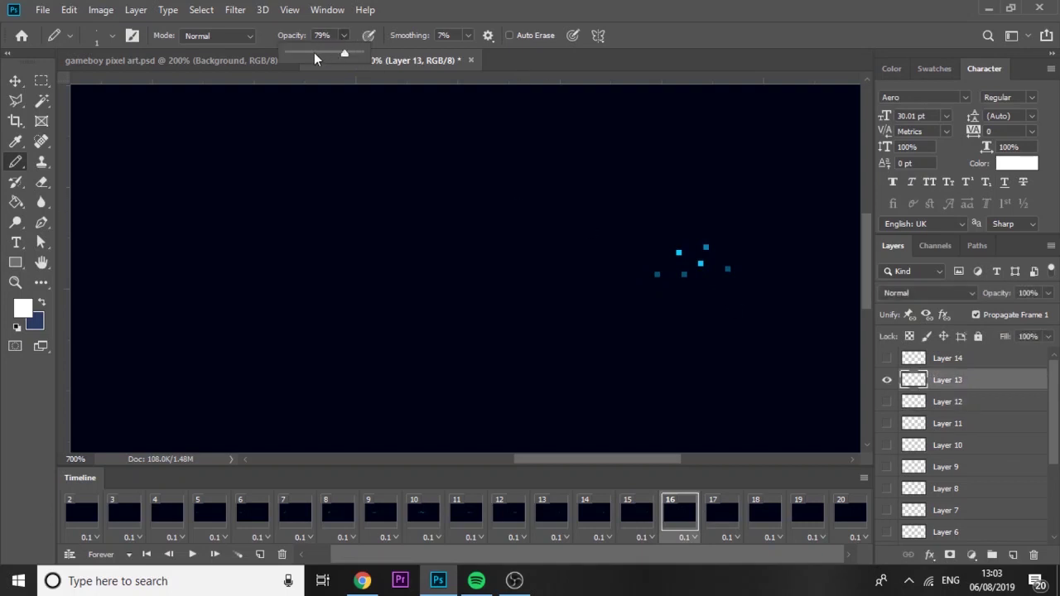
{"action": "left_click", "coordinate": [685, 261]}
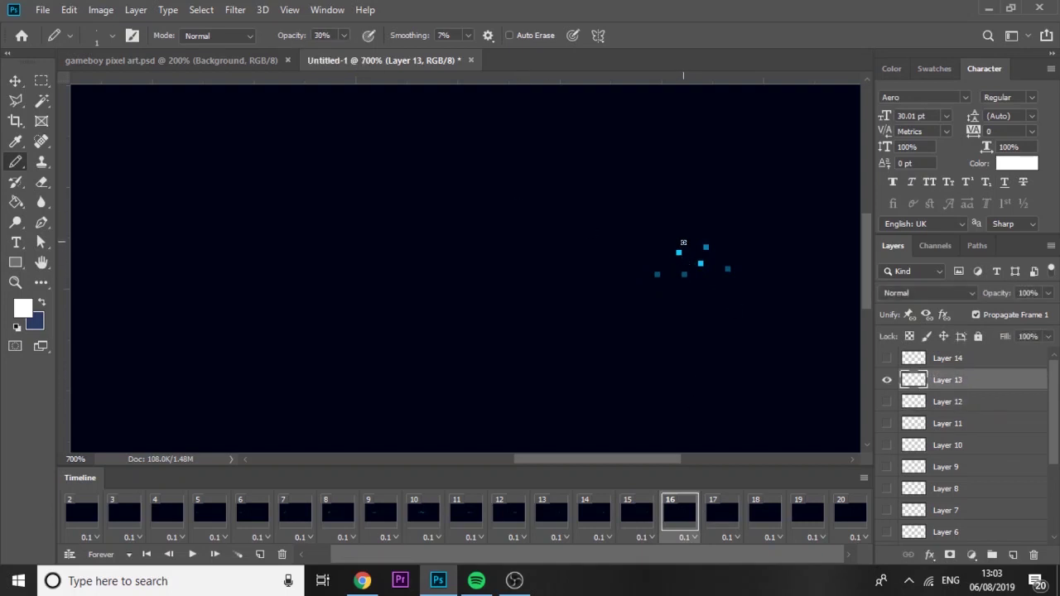
Check frames 17 and 18 and play the animation with the whole canvas in view at 200%.
{"action": "left_click", "coordinate": [739, 513]}
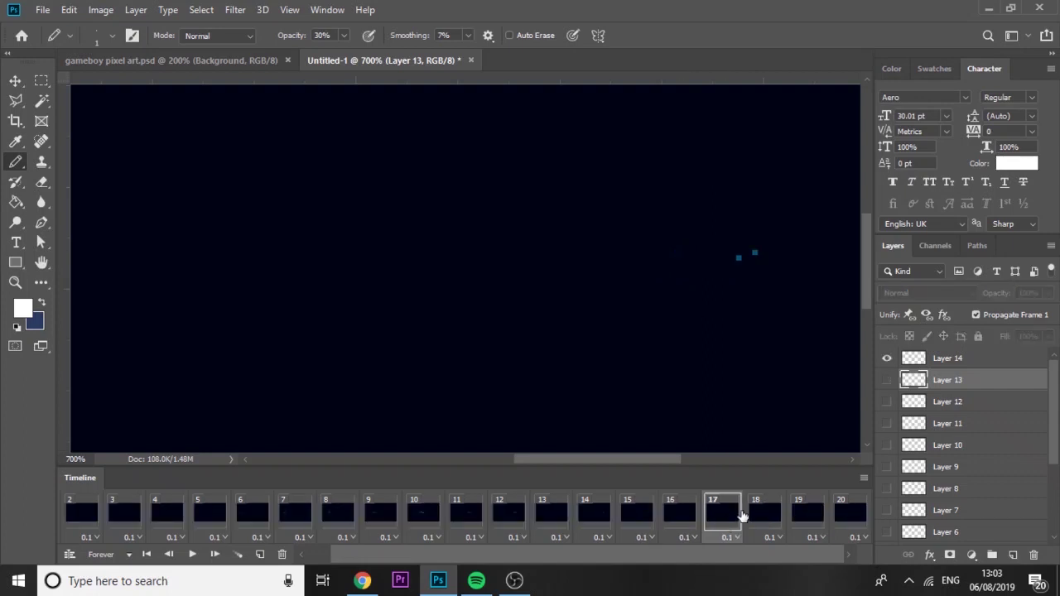
{"action": "left_click", "coordinate": [766, 515]}
{"action": "key", "text": "ctrl+minus"}
{"action": "key", "text": "ctrl+minus"}
{"action": "key", "text": "ctrl+minus"}
{"action": "key", "text": "ctrl+minus"}
{"action": "key", "text": "ctrl+minus"}
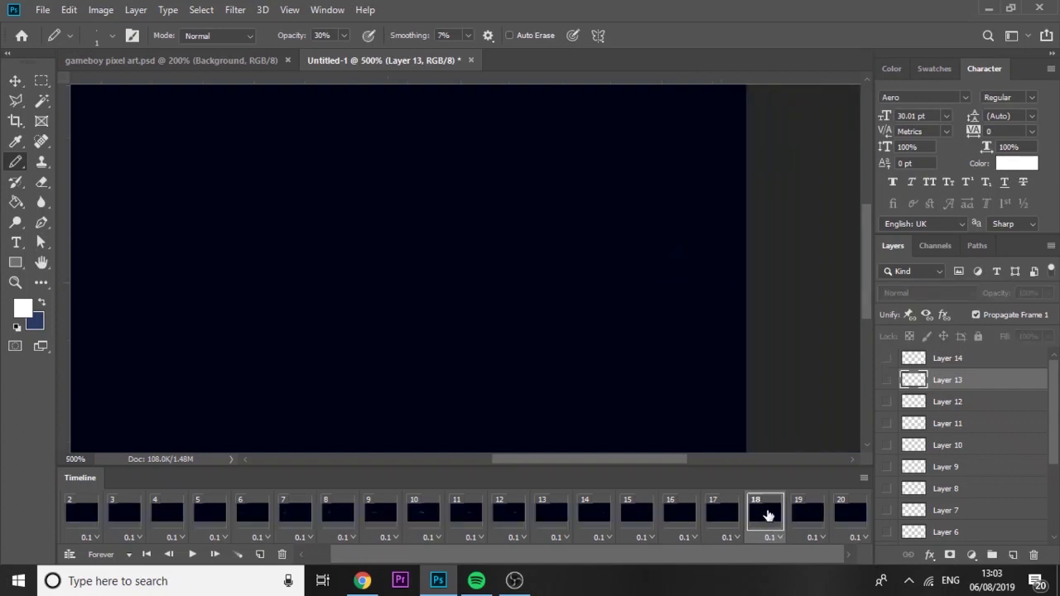
{"action": "key", "text": "space"}
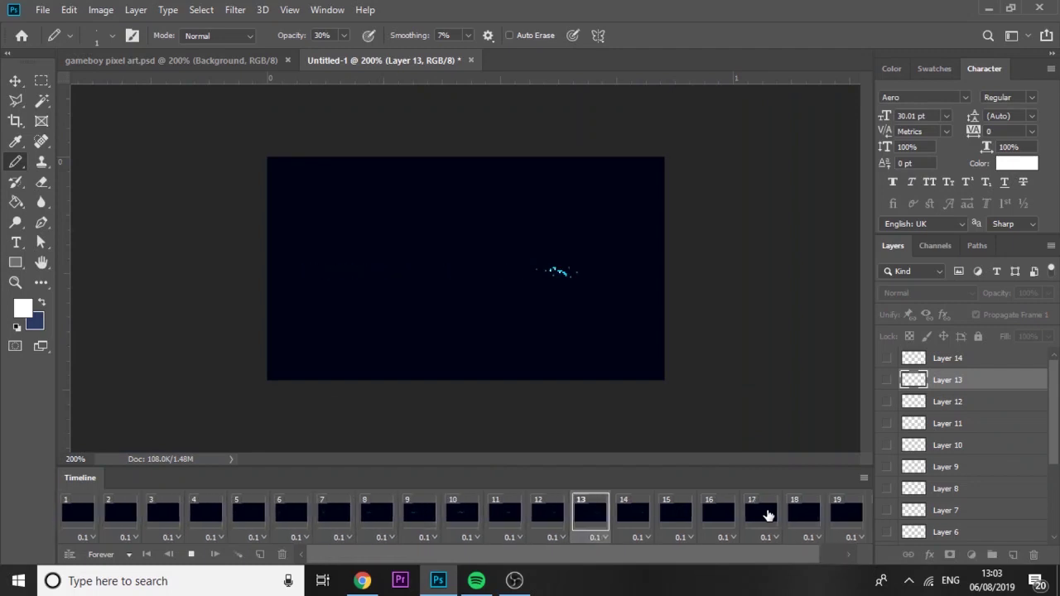
Review the playback enlarged with the interface panels hidden, restore them at 300% zoom and replay the animation up to frame 14.
{"action": "key", "text": "ctrl+plus"}
{"action": "key", "text": "ctrl+plus"}
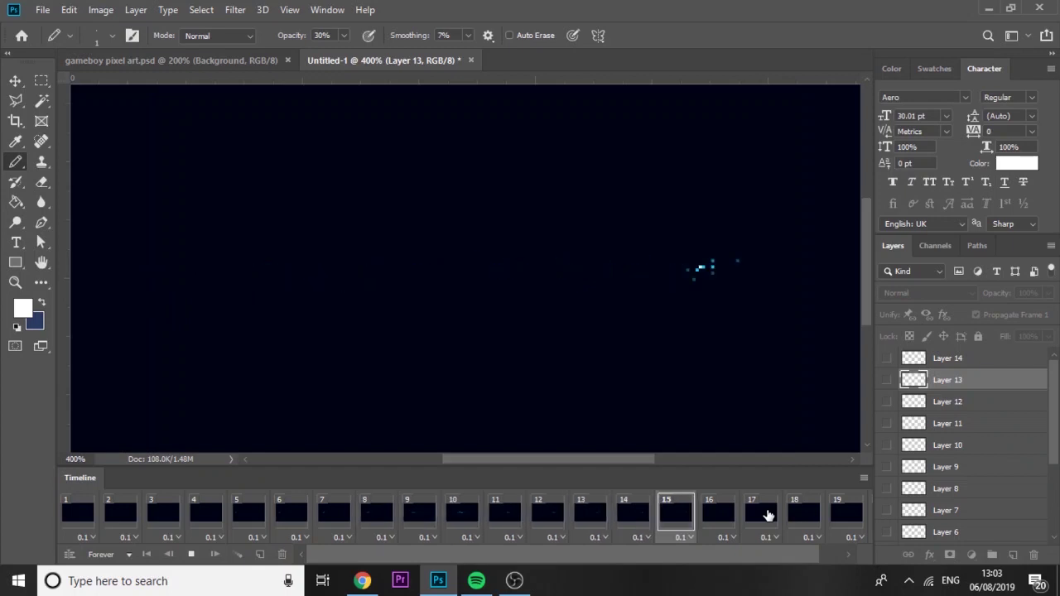
{"action": "key", "text": "Tab"}
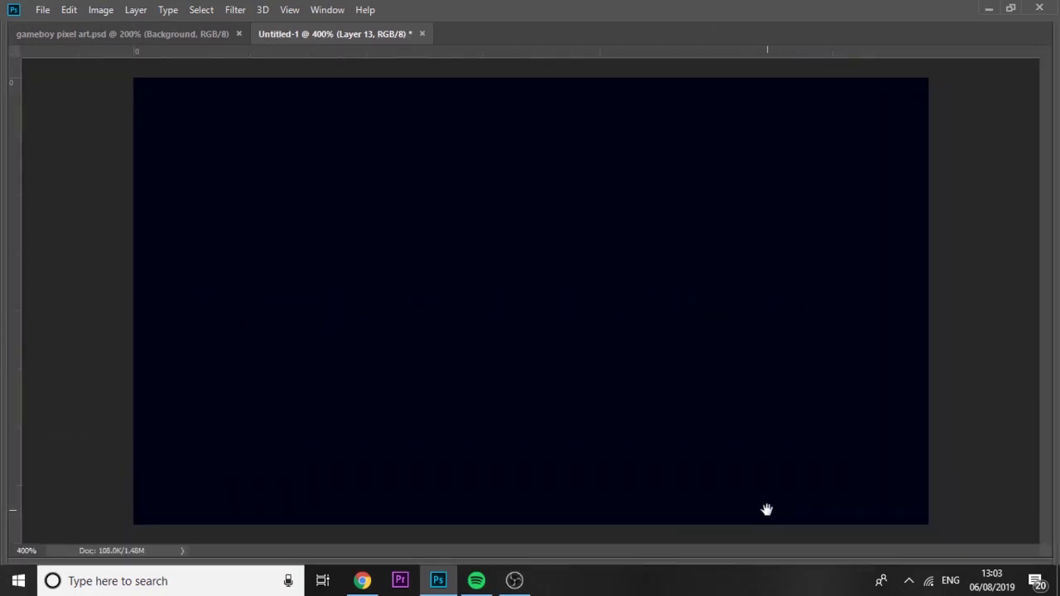
{"action": "key", "text": "ctrl+minus"}
{"action": "key", "text": "Tab"}
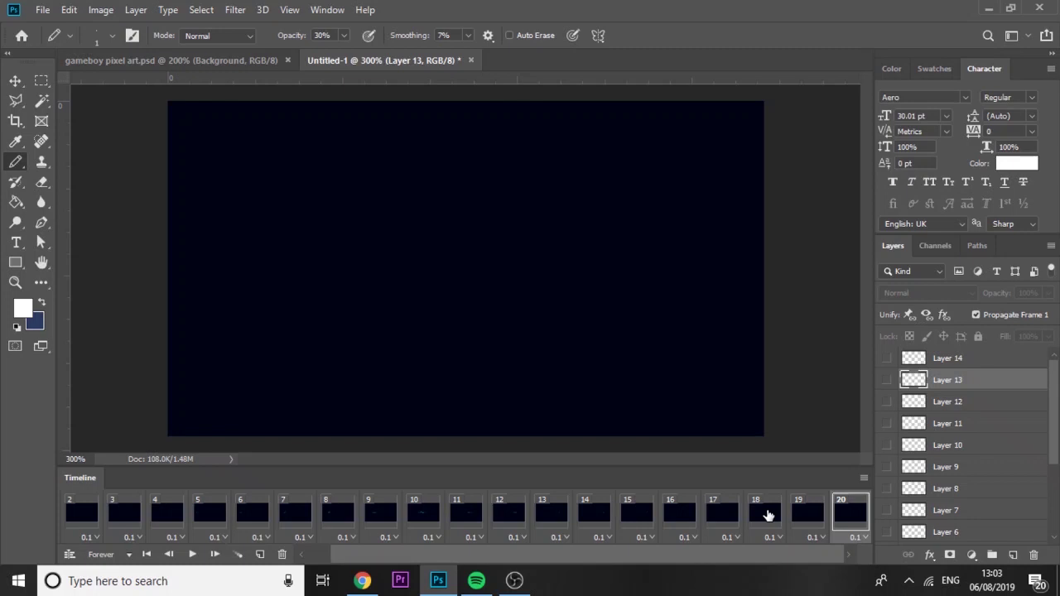
{"action": "key", "text": "space"}
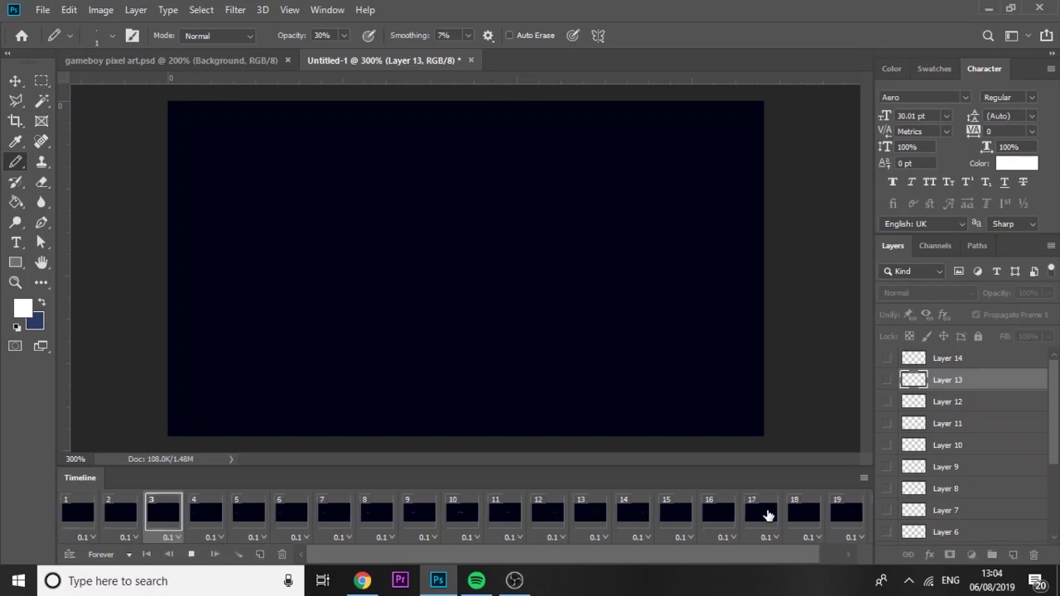
{"action": "key", "text": "space"}
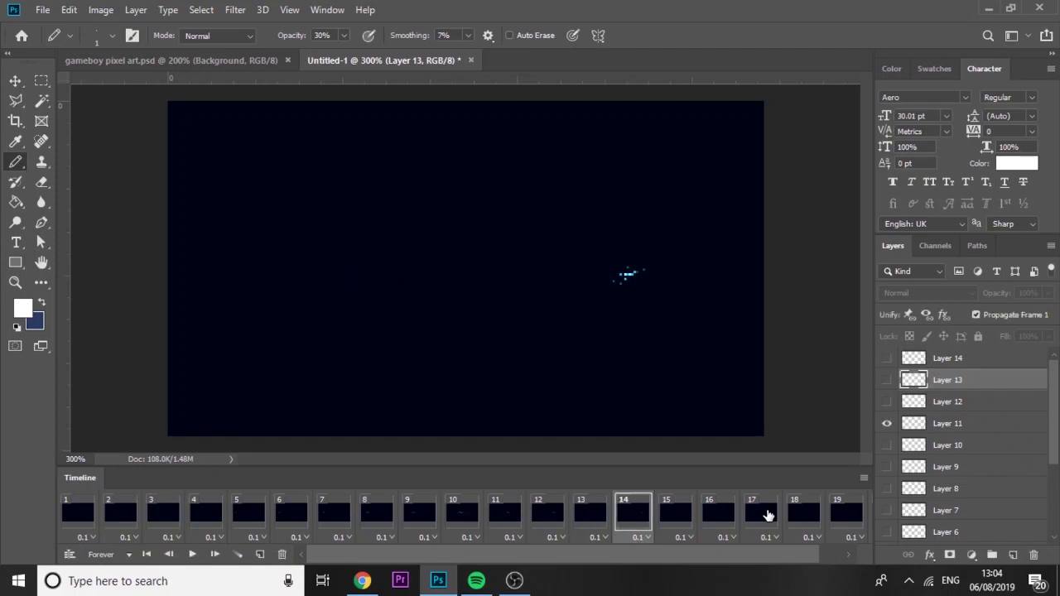
Add a new empty layer directly above the Background in frame 4.
{"action": "scroll", "coordinate": [1054, 424], "scroll_direction": "down", "scroll_amount": 5}
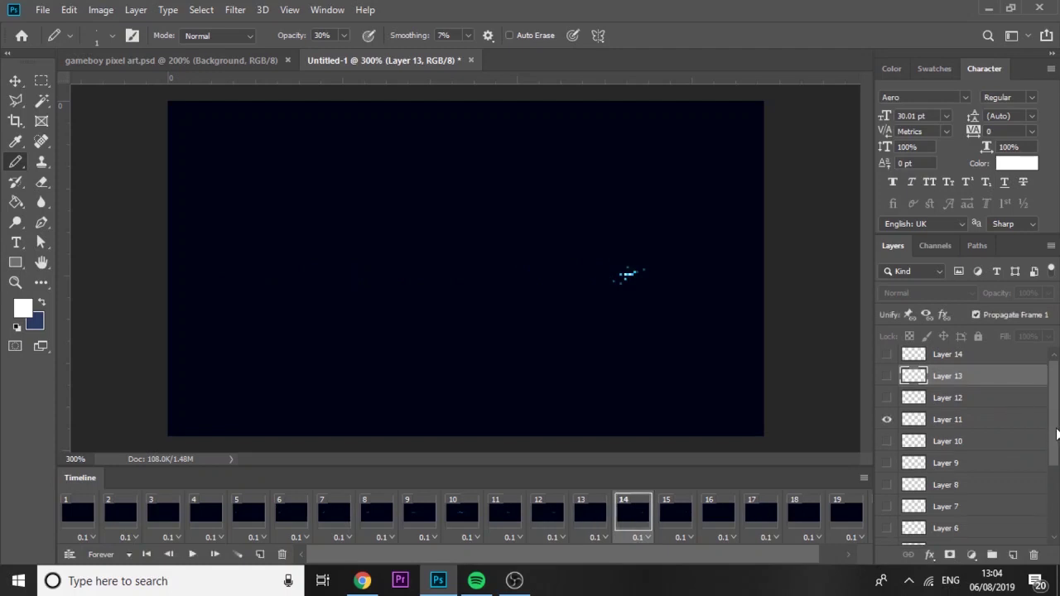
{"action": "left_click", "coordinate": [976, 534]}
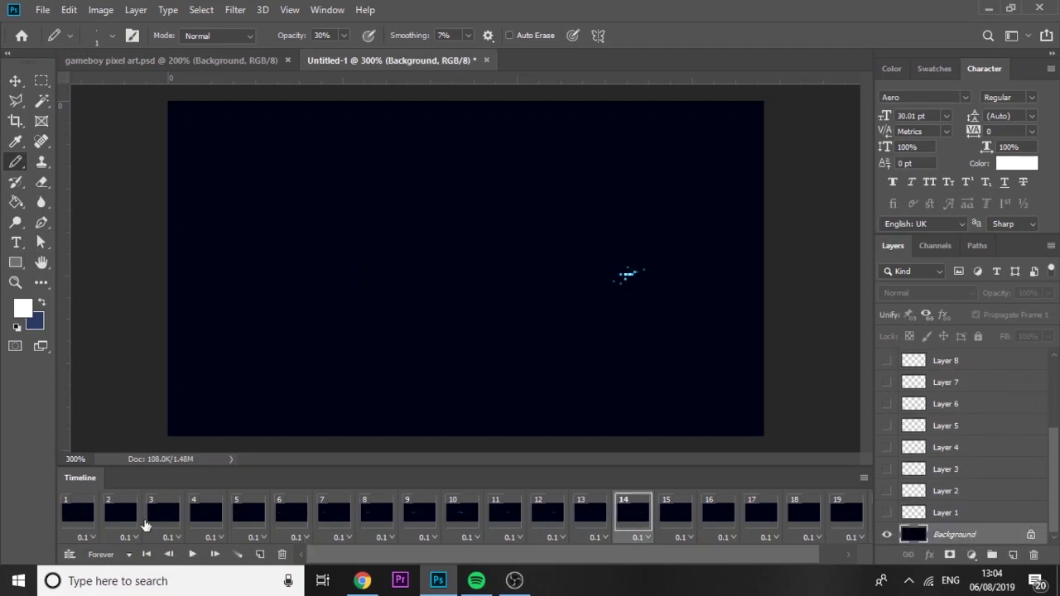
{"action": "left_click", "coordinate": [206, 515]}
{"action": "left_click", "coordinate": [1029, 534]}
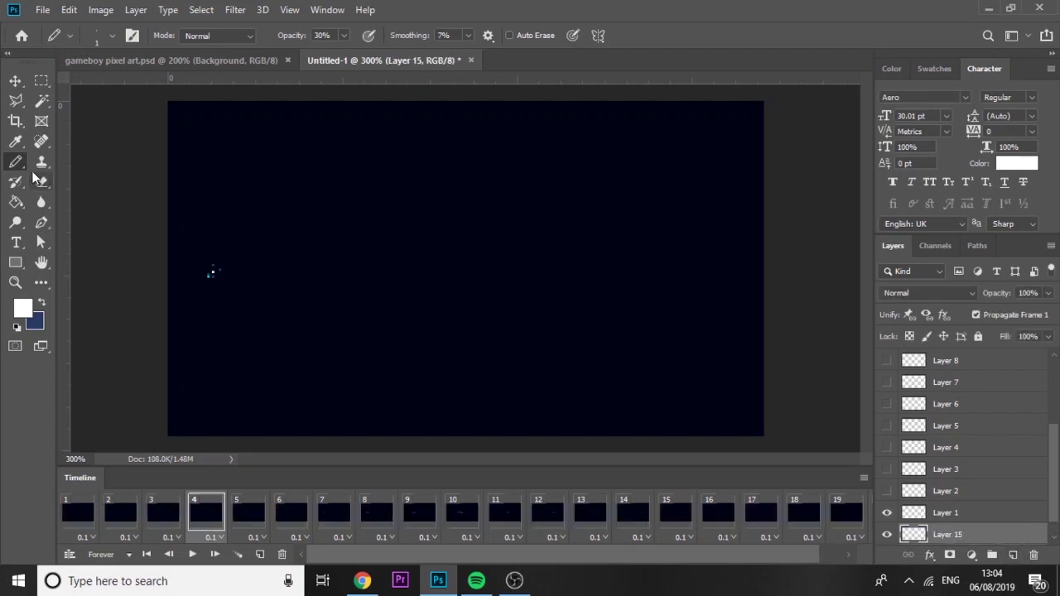
Switch to the Brush tool, swap the foreground and background colours and set the foreground colour to a bright cyan.
{"action": "right_click", "coordinate": [23, 166]}
{"action": "left_click", "coordinate": [52, 160]}
{"action": "left_click", "coordinate": [39, 304]}
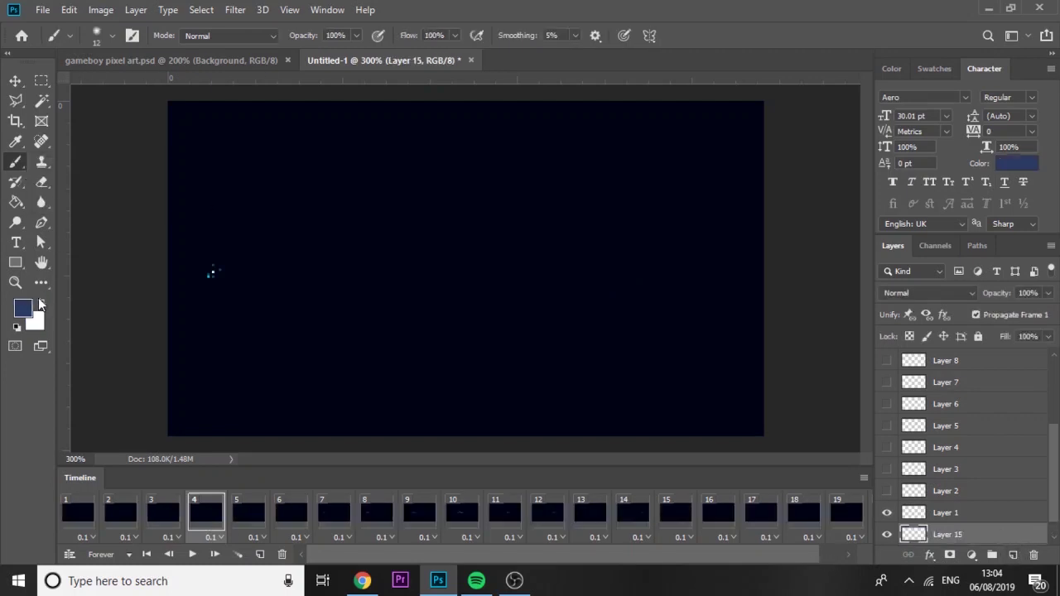
{"action": "left_click", "coordinate": [22, 308]}
{"action": "left_click_drag", "start_coordinate": [849, 368], "coordinate": [848, 389]}
{"action": "left_click", "coordinate": [834, 307]}
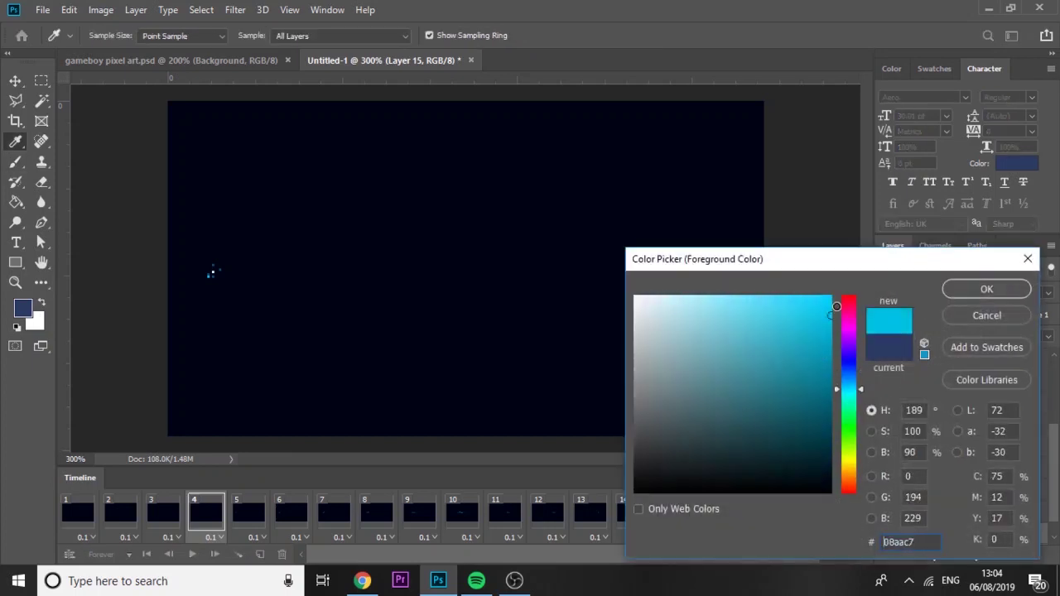
{"action": "left_click", "coordinate": [1011, 290]}
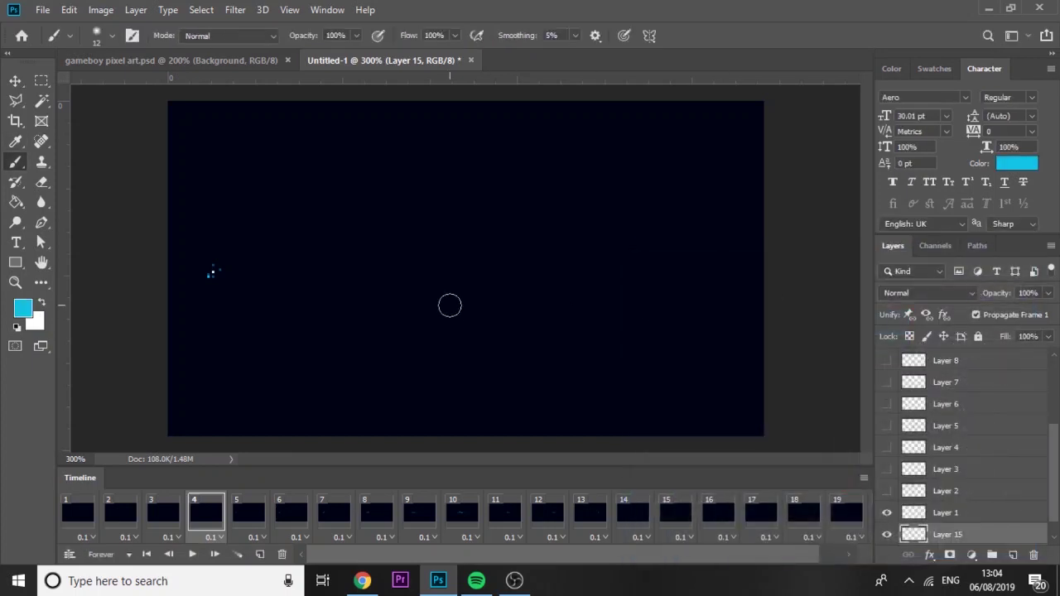
Enlarge the soft brush to 20 px and paint one cyan glow dot over the pixel cluster on Layer 15 in frame 4.
{"action": "right_click", "coordinate": [278, 284], "text": "alt"}
{"action": "left_click_drag", "start_coordinate": [284, 285], "coordinate": [288, 287]}
{"action": "left_click", "coordinate": [213, 272]}
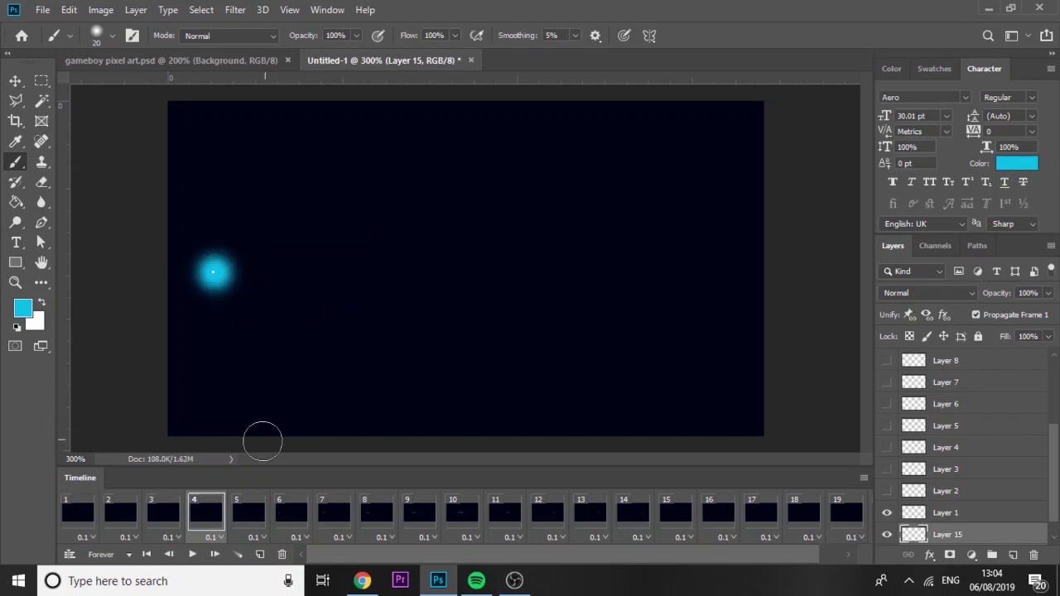
Hide Layer 15 in frame 1 so the glow is removed from the frames.
{"action": "left_click", "coordinate": [244, 508]}
{"action": "left_click", "coordinate": [220, 513]}
{"action": "left_click", "coordinate": [78, 515]}
{"action": "left_click", "coordinate": [887, 534]}
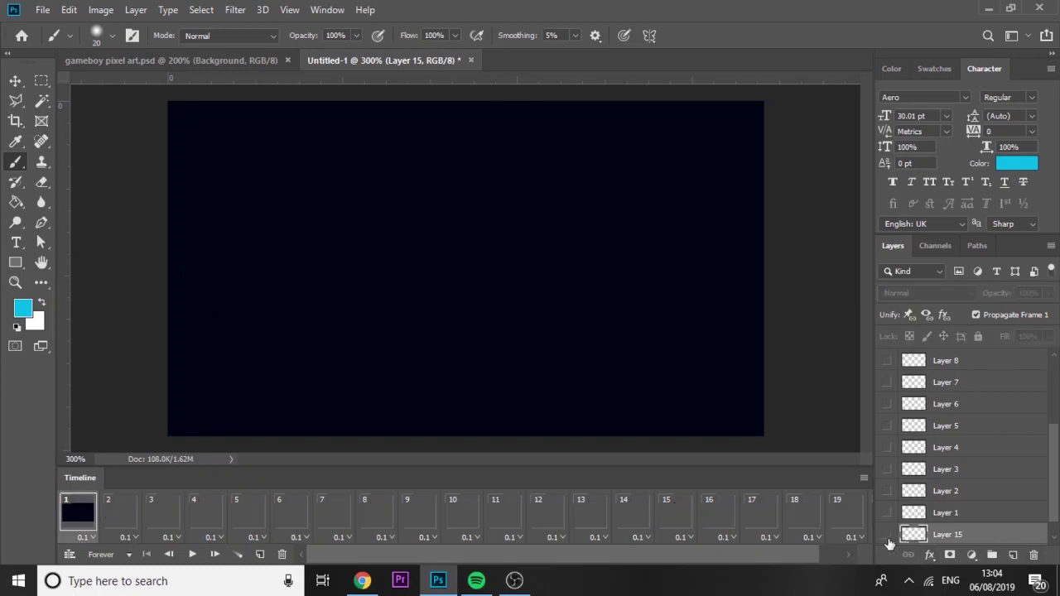
Make Layer 15 visible in frame 4 and set its opacity to 13%.
{"action": "left_click", "coordinate": [205, 511]}
{"action": "left_click", "coordinate": [887, 534]}
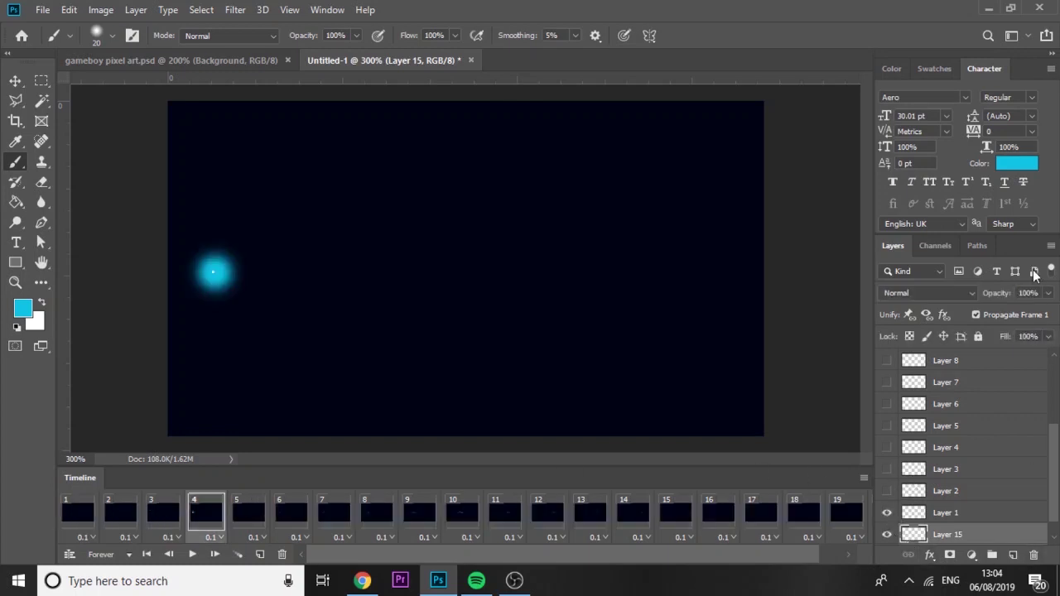
{"action": "left_click", "coordinate": [1047, 293]}
{"action": "left_click_drag", "start_coordinate": [1008, 313], "coordinate": [984, 315]}
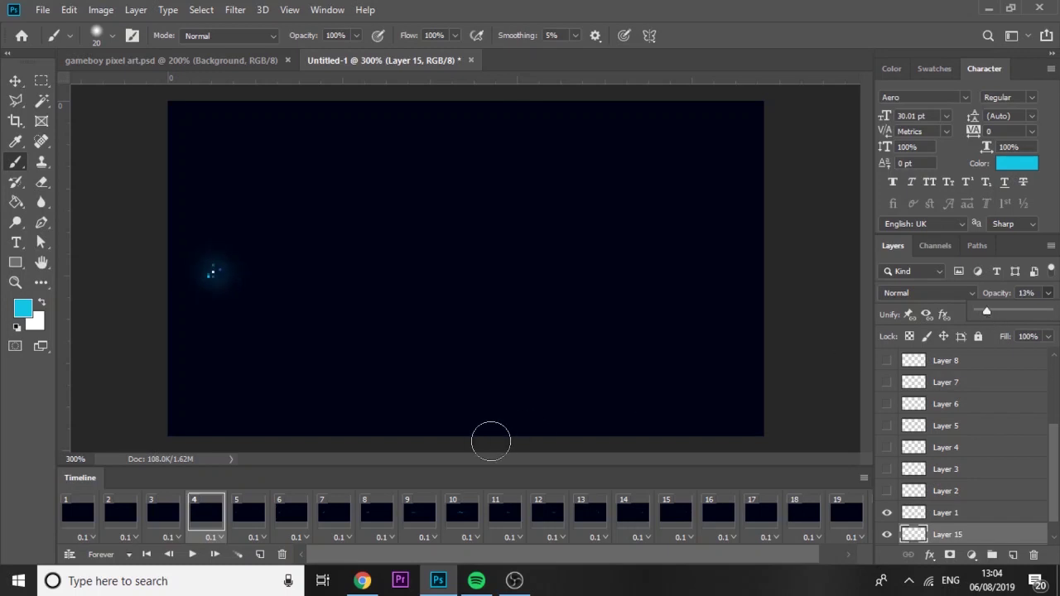
Show Layer 15 in frame 5 with its glow moved right onto the cyan pixels, and set its opacity to 22%.
{"action": "left_click", "coordinate": [248, 512]}
{"action": "key", "text": "v"}
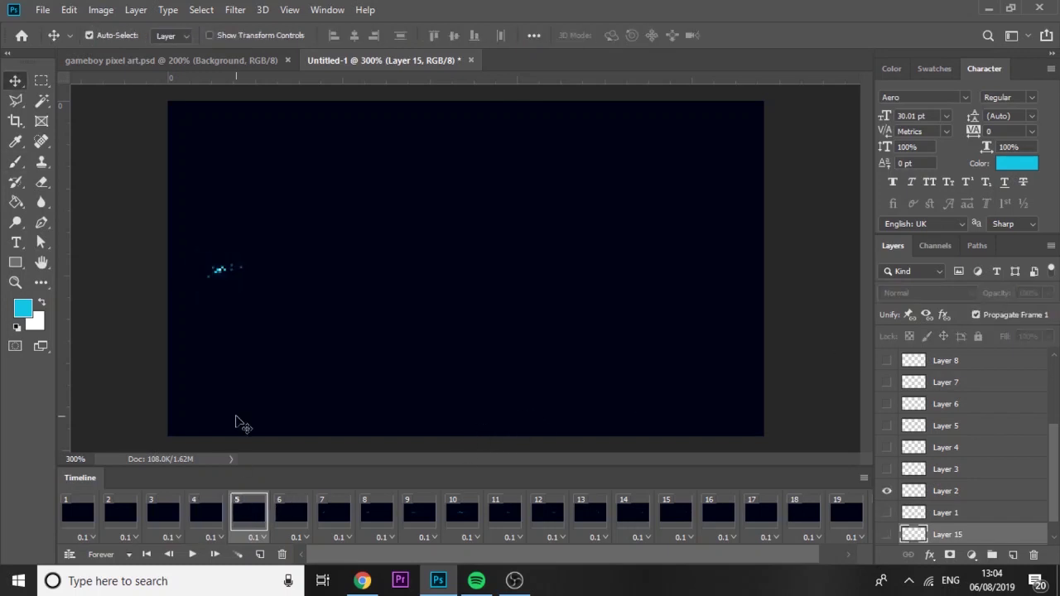
{"action": "left_click", "coordinate": [885, 534]}
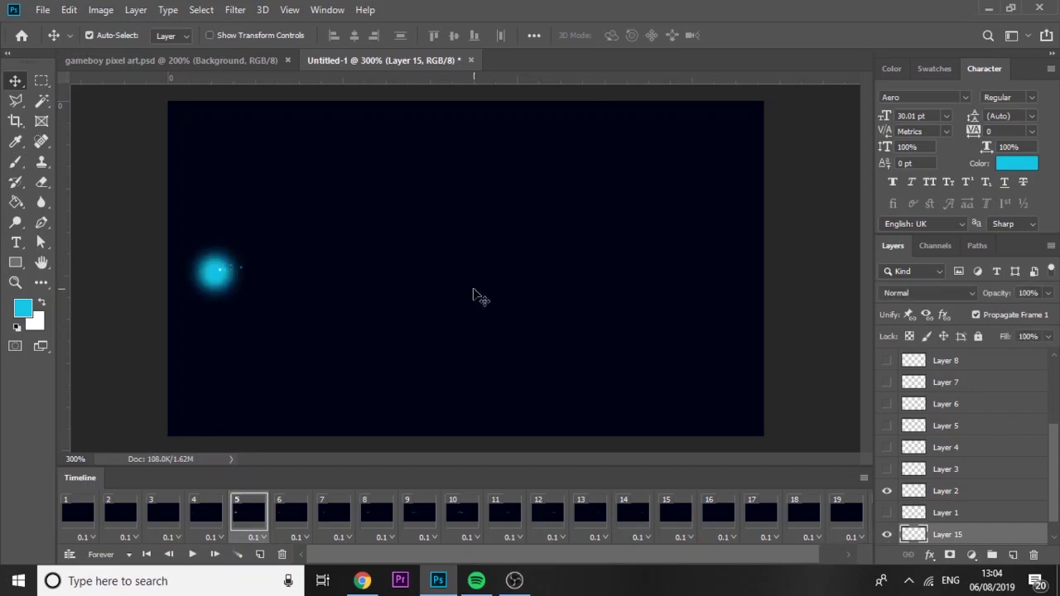
{"action": "key", "text": "Right"}
{"action": "key", "text": "Right"}
{"action": "key", "text": "Right"}
{"action": "key", "text": "Right"}
{"action": "key", "text": "Right"}
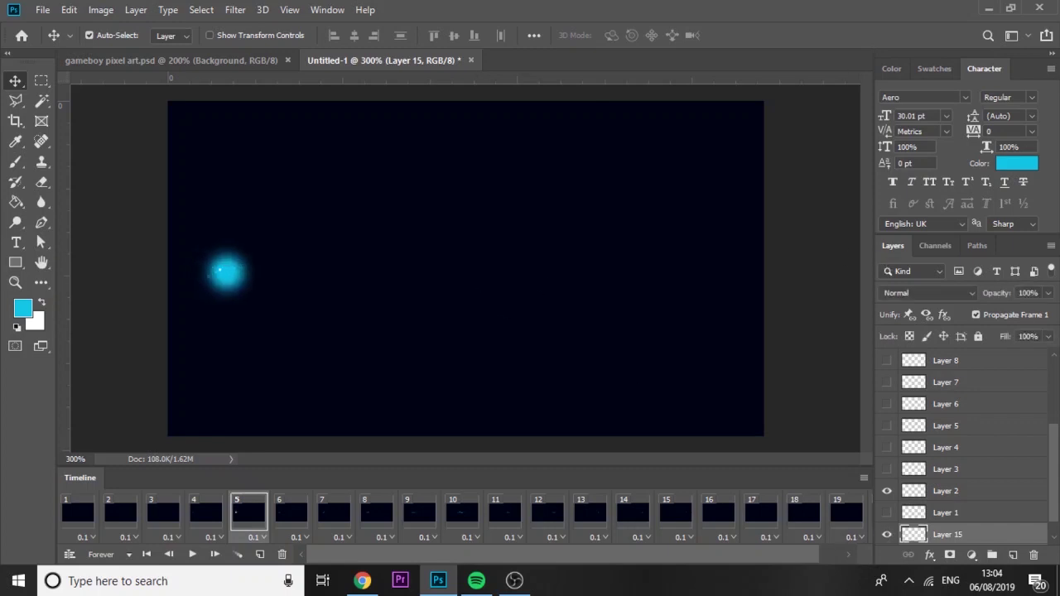
{"action": "left_click", "coordinate": [1048, 293]}
{"action": "left_click_drag", "start_coordinate": [1008, 310], "coordinate": [993, 313]}
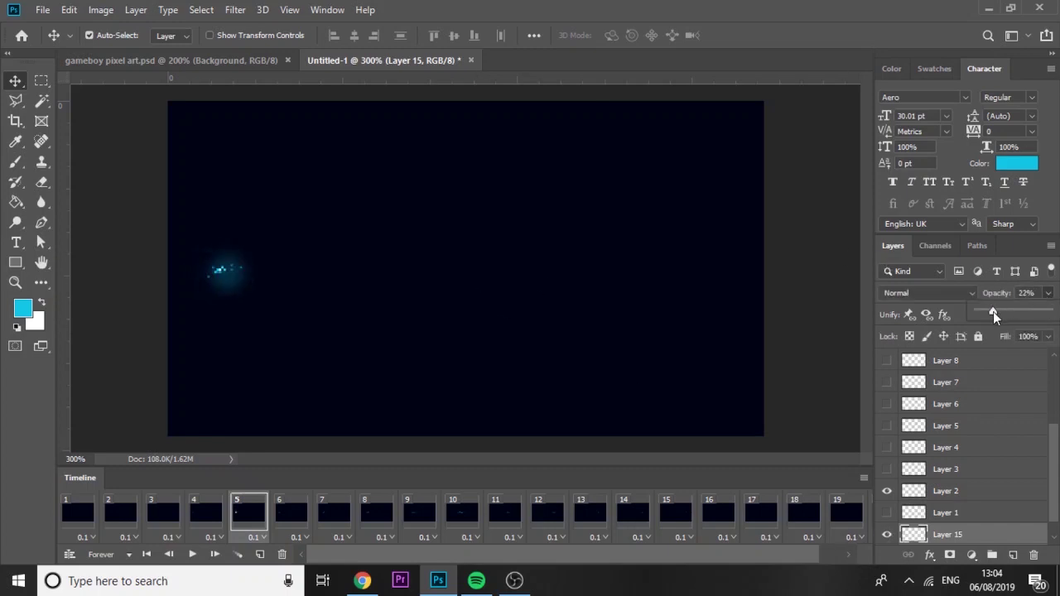
Show Layer 15 in frame 6 with its glow moved right to the middle of the short line, and set its opacity to 29%.
{"action": "left_click", "coordinate": [293, 513]}
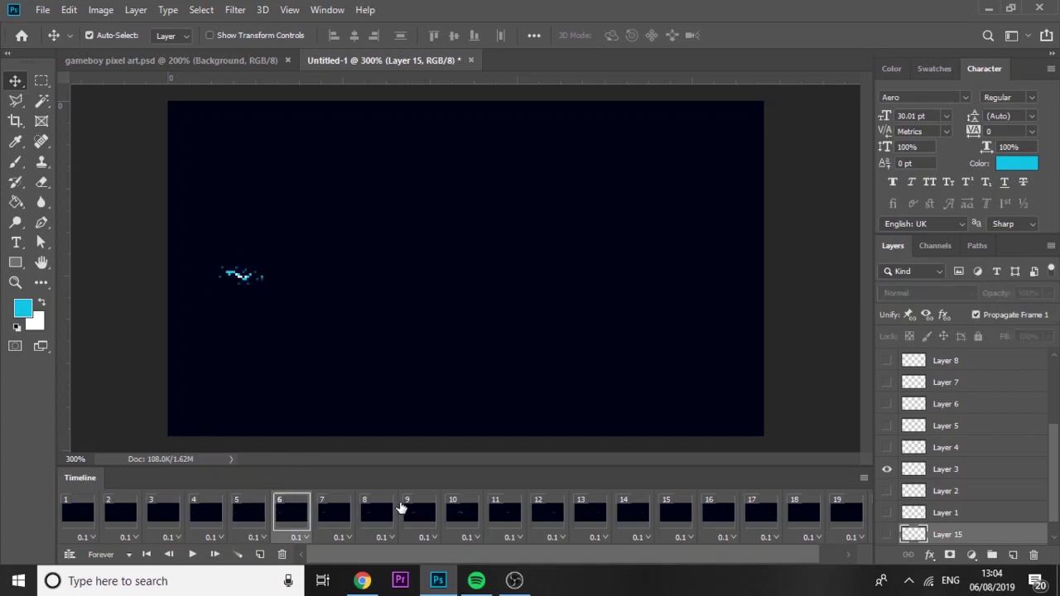
{"action": "left_click", "coordinate": [887, 534]}
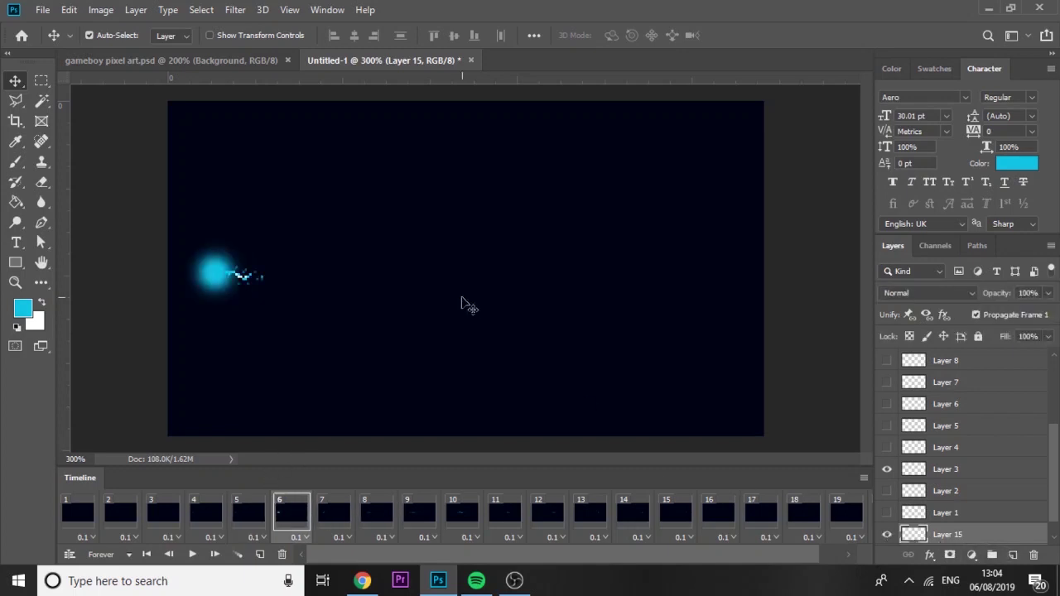
{"action": "key", "text": "Right"}
{"action": "key", "text": "Right"}
{"action": "key", "text": "Right"}
{"action": "key", "text": "Right"}
{"action": "key", "text": "Right"}
{"action": "key", "text": "Right"}
{"action": "key", "text": "Right"}
{"action": "key", "text": "Right"}
{"action": "key", "text": "Right"}
{"action": "key", "text": "Right"}
{"action": "key", "text": "Right"}
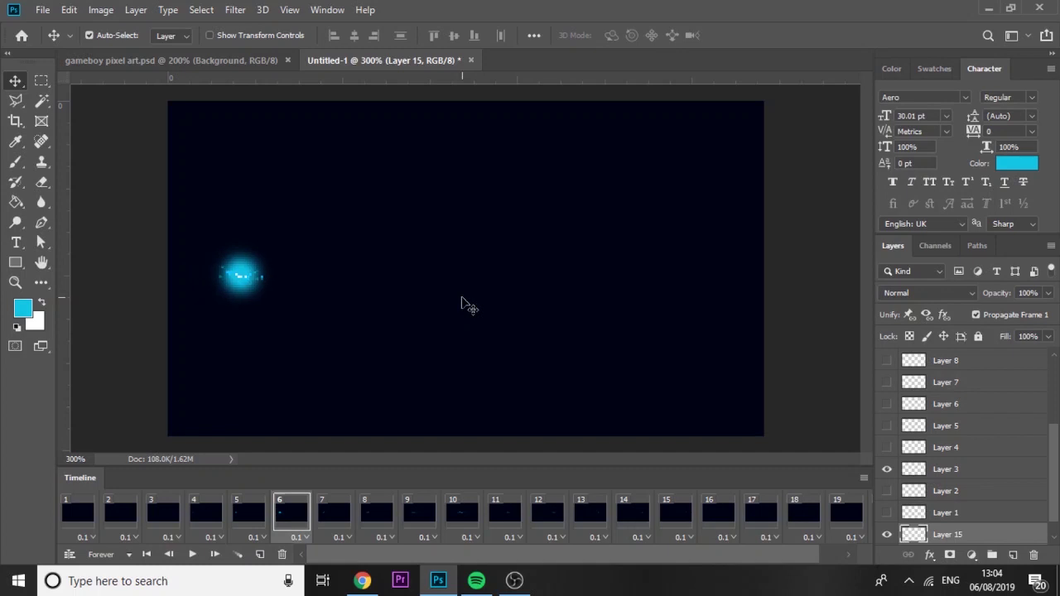
{"action": "key", "text": "Right"}
{"action": "left_click", "coordinate": [1047, 293]}
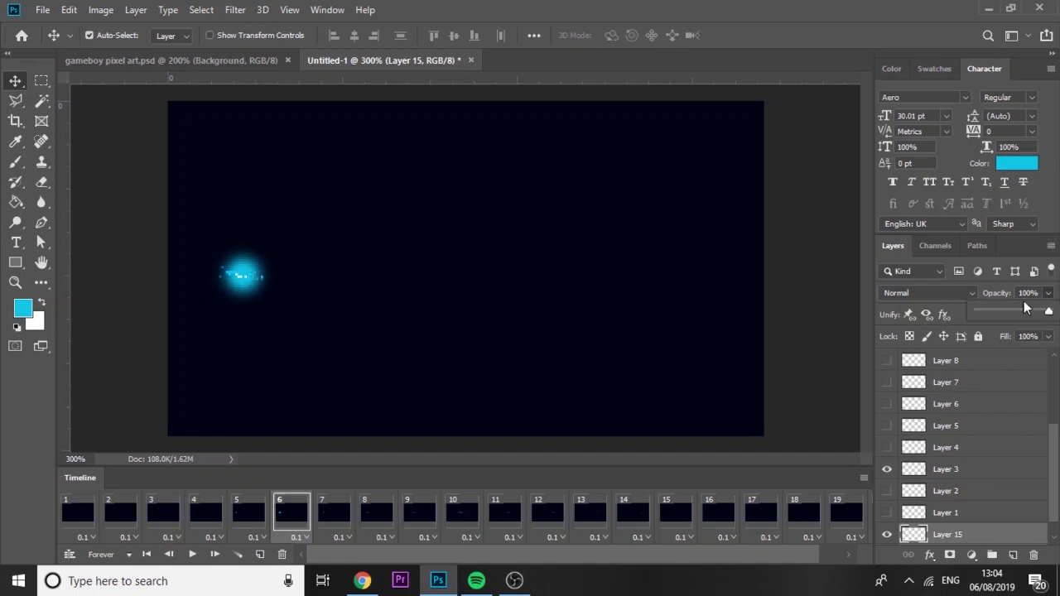
{"action": "left_click_drag", "start_coordinate": [1025, 308], "coordinate": [999, 313]}
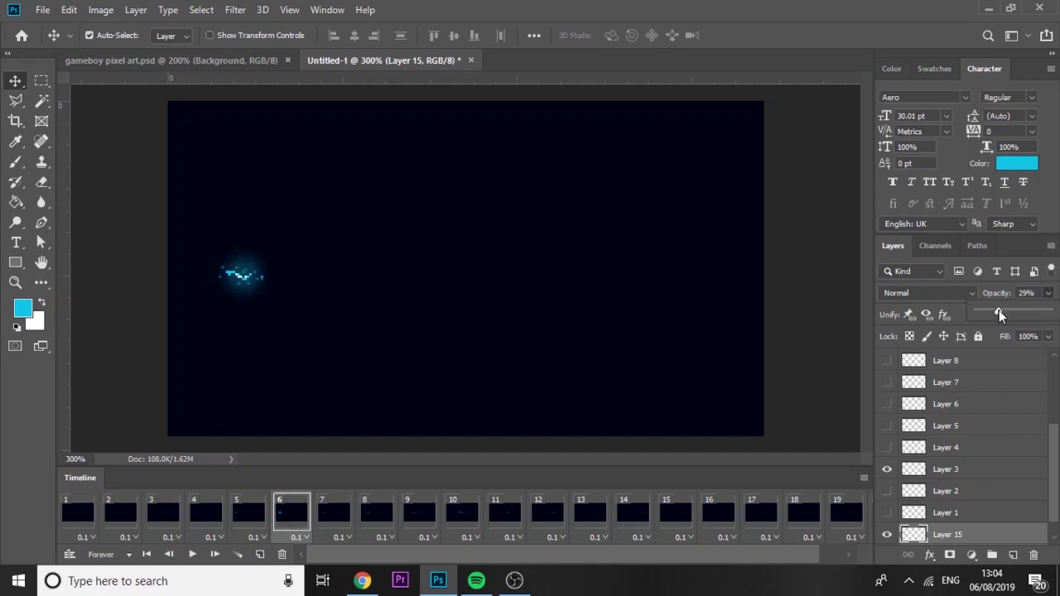
Show Layer 15 in frame 7 with its glow moved right to the centre of the line, and set its opacity to 45%.
{"action": "left_click", "coordinate": [338, 511]}
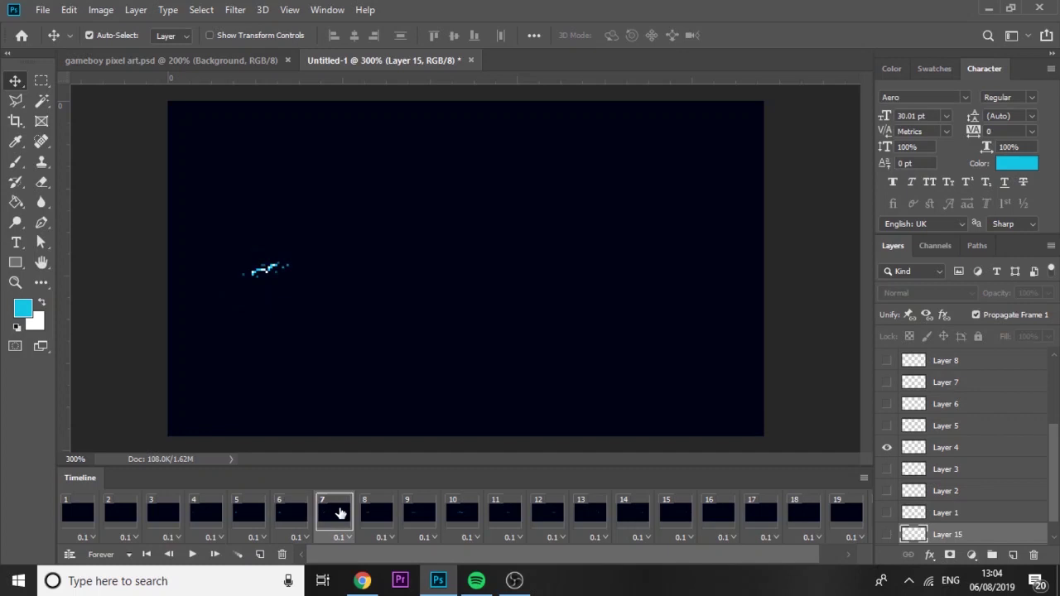
{"action": "left_click", "coordinate": [886, 534]}
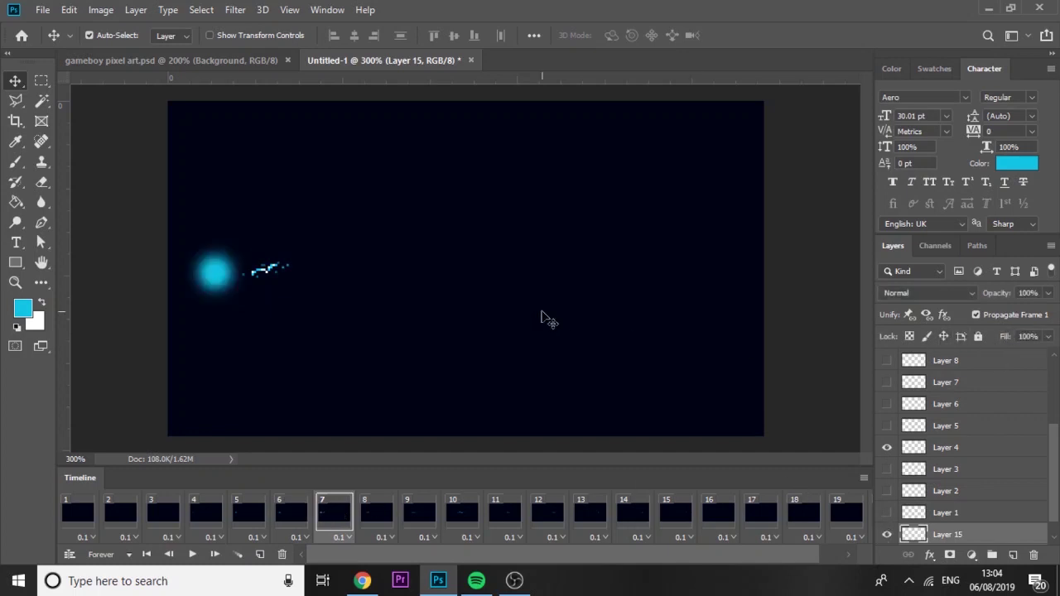
{"action": "key", "text": "Right"}
{"action": "key", "text": "Right"}
{"action": "key", "text": "Right"}
{"action": "key", "text": "Right"}
{"action": "key", "text": "Right"}
{"action": "key", "text": "Right"}
{"action": "key", "text": "Right"}
{"action": "key", "text": "Right"}
{"action": "key", "text": "Right"}
{"action": "key", "text": "Right"}
{"action": "key", "text": "Right"}
{"action": "key", "text": "Right"}
{"action": "key", "text": "Right"}
{"action": "key", "text": "Right"}
{"action": "key", "text": "Right"}
{"action": "key", "text": "Right"}
{"action": "key", "text": "Right"}
{"action": "key", "text": "Right"}
{"action": "key", "text": "Right"}
{"action": "key", "text": "Right"}
{"action": "key", "text": "Right"}
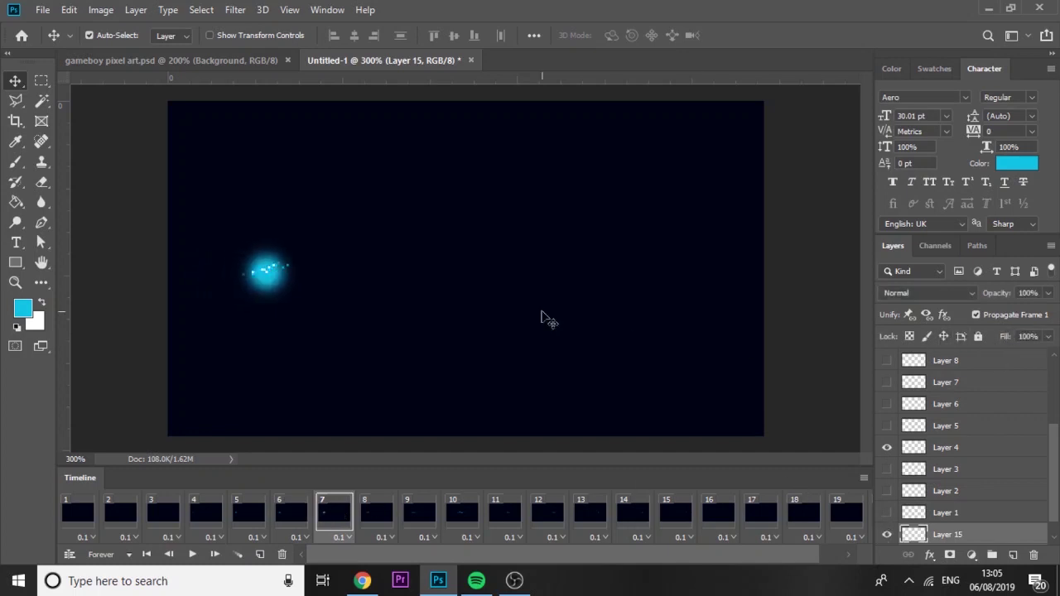
{"action": "left_click", "coordinate": [1047, 293]}
{"action": "left_click_drag", "start_coordinate": [1048, 312], "coordinate": [1012, 312]}
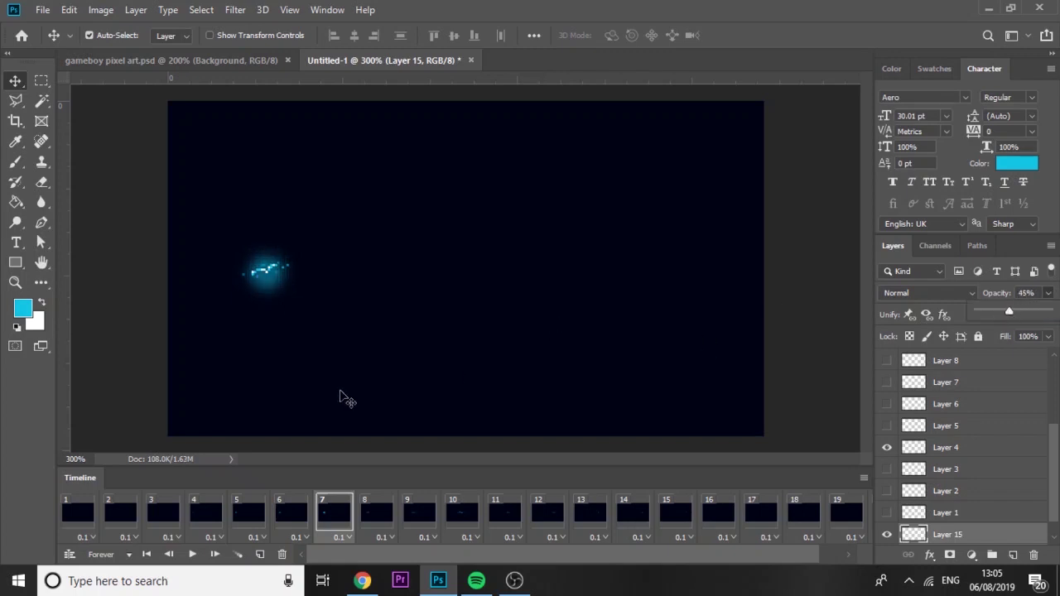
Play the animation to review the glow, stop it and check frames 2 and 3.
{"action": "key", "text": "space"}
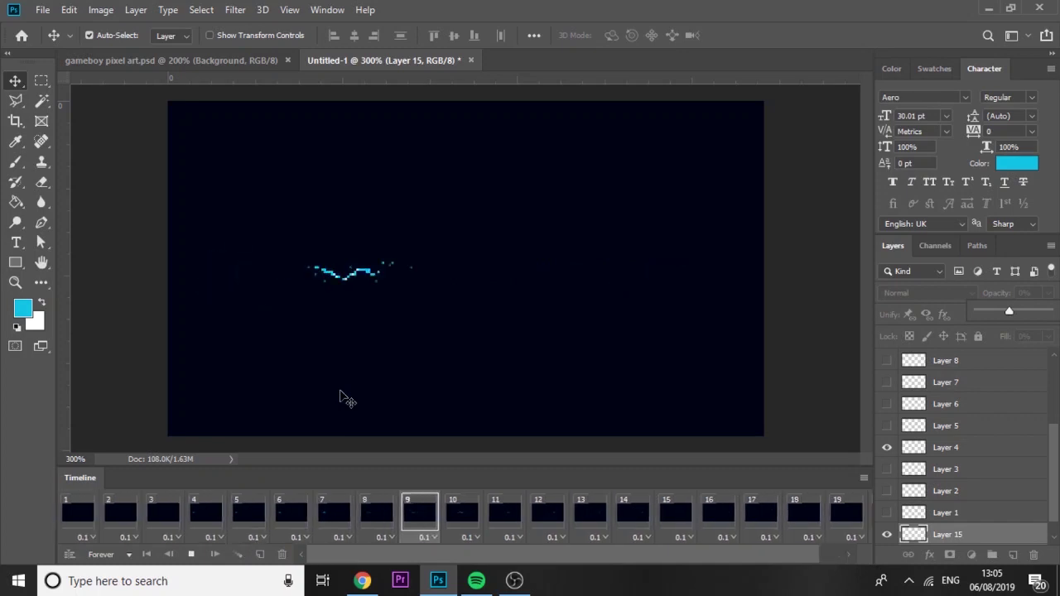
{"action": "key", "text": "space"}
{"action": "left_click", "coordinate": [164, 502]}
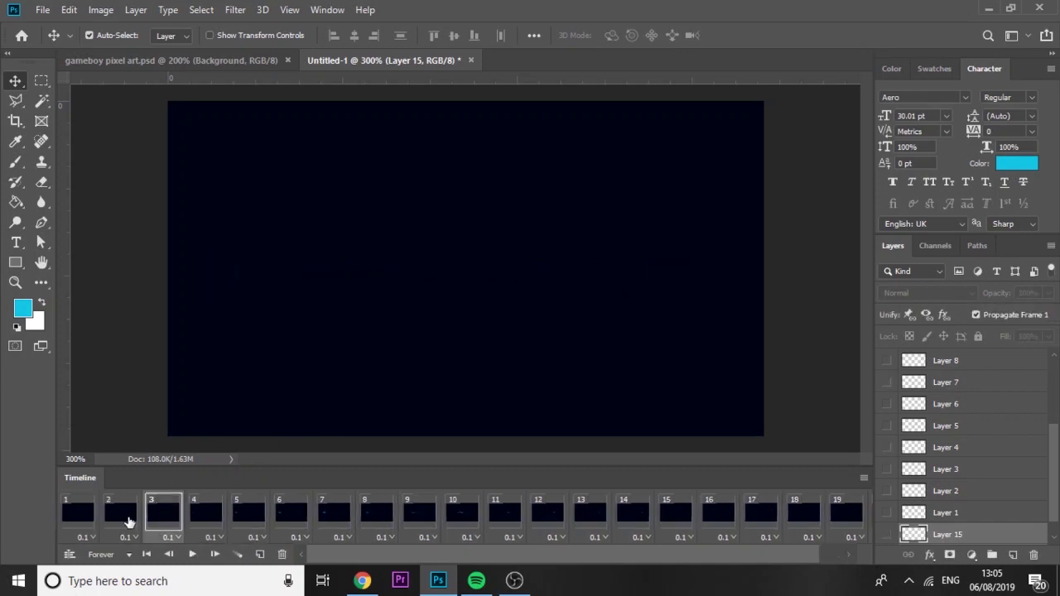
{"action": "left_click", "coordinate": [125, 517]}
{"action": "left_click", "coordinate": [148, 523]}
Lower Layer 15's opacity to 8% in frame 4 and replay the animation.
{"action": "left_click", "coordinate": [193, 516]}
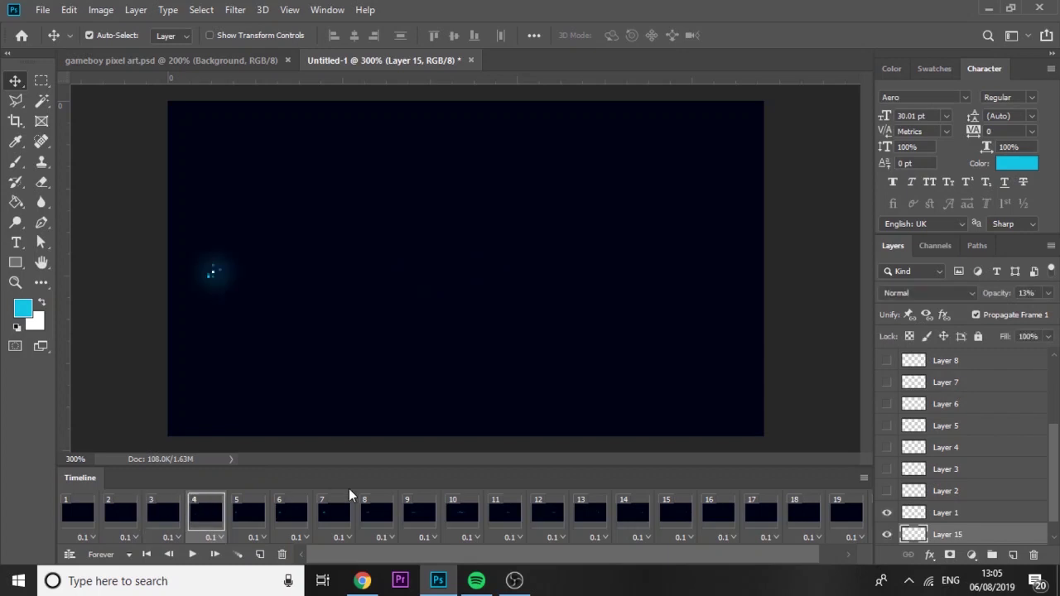
{"action": "left_click", "coordinate": [1047, 293]}
{"action": "left_click_drag", "start_coordinate": [997, 312], "coordinate": [980, 314]}
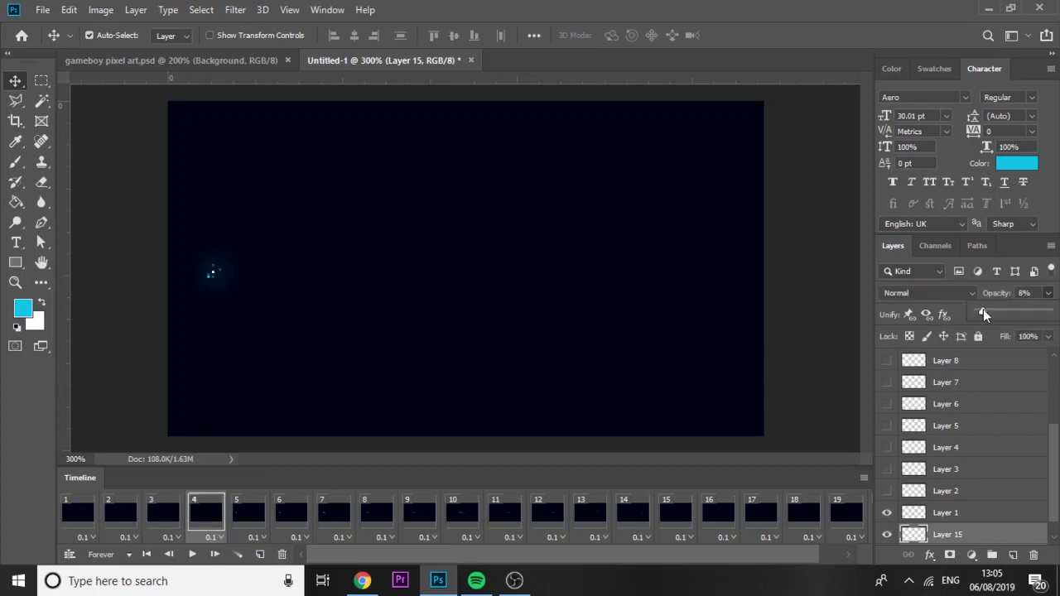
{"action": "key", "text": "space"}
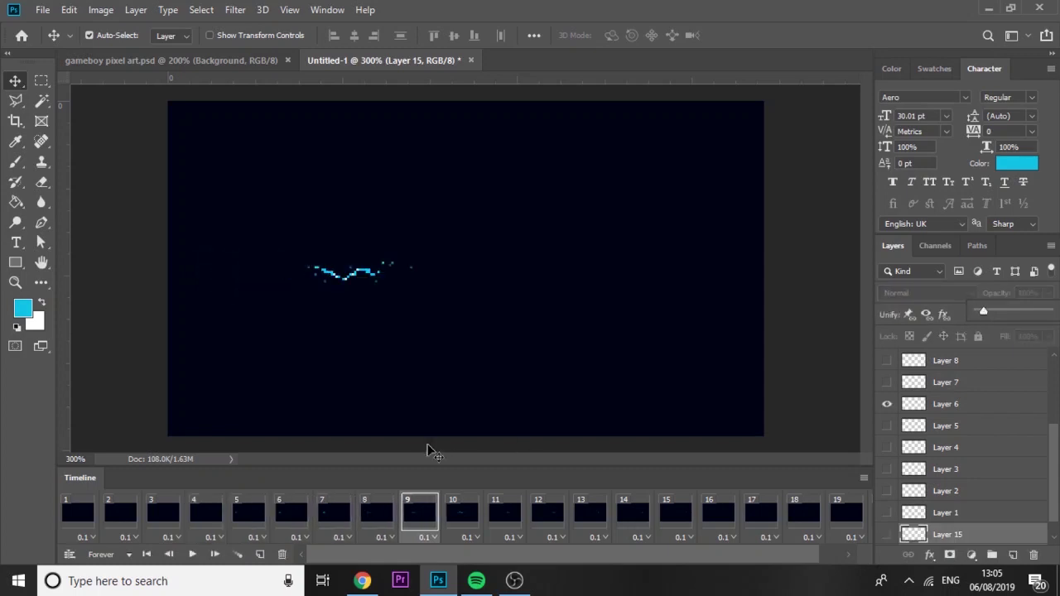